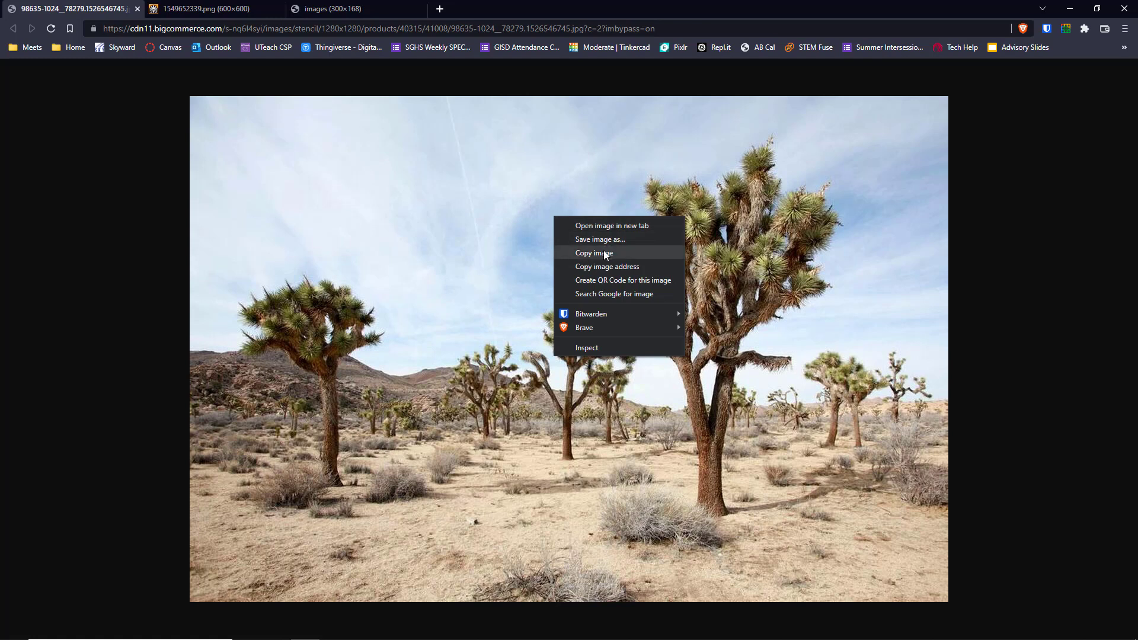
# Copy the desert photo, switch to Photoshop and paste it into a new 1280 x 854 px document based on the Clipboard preset.
pyautogui.click(605, 254)
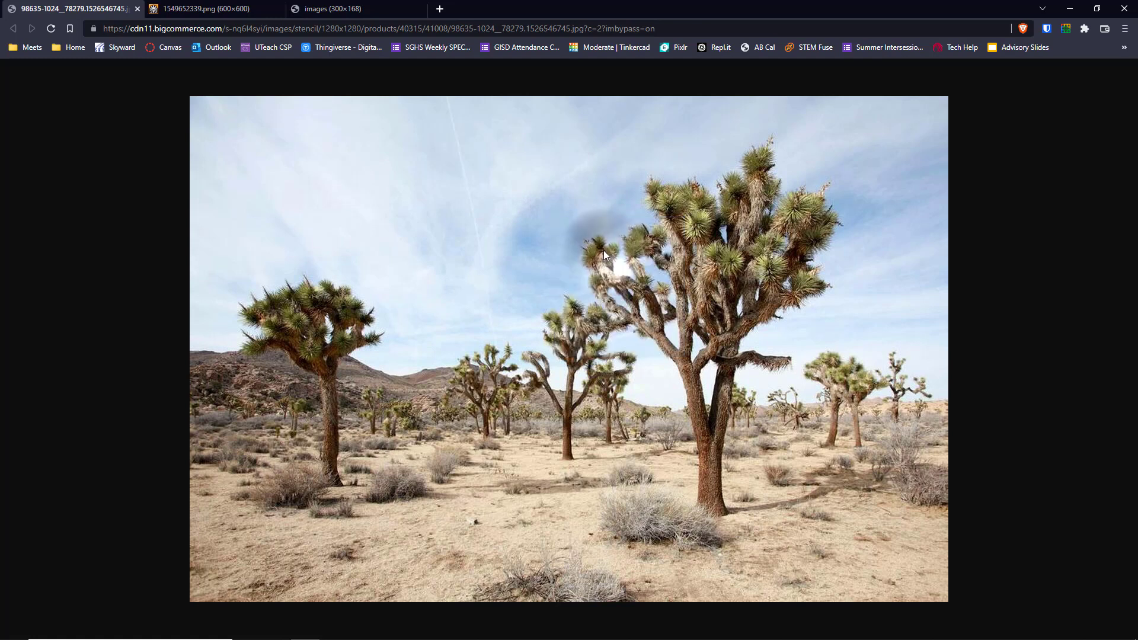
pyautogui.hotkey('alt', 'Tab')
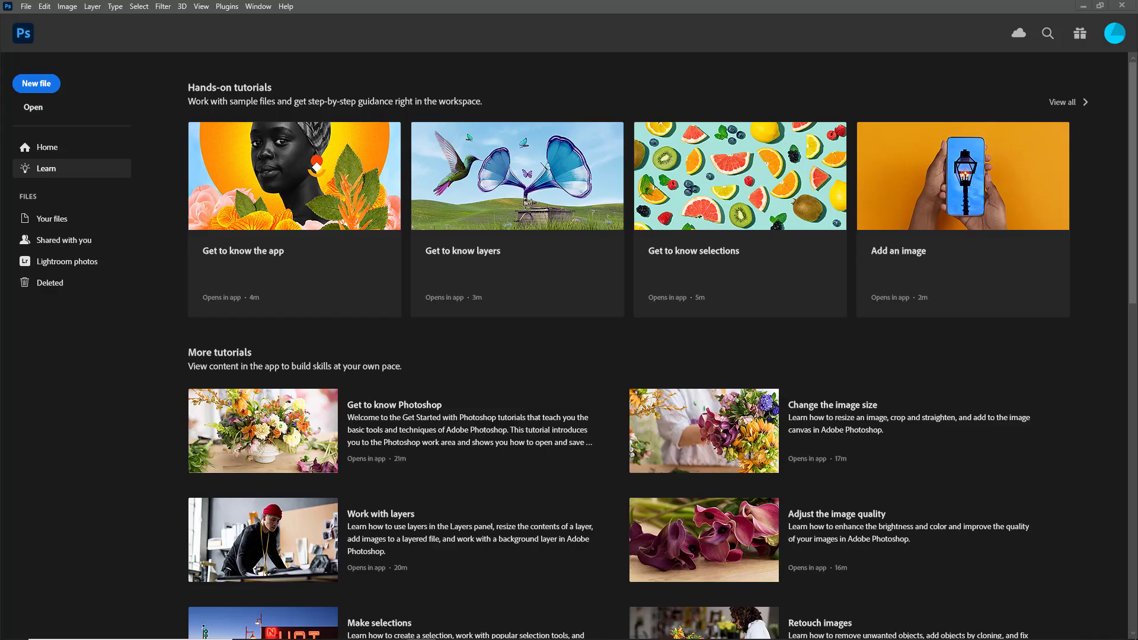
pyautogui.click(46, 87)
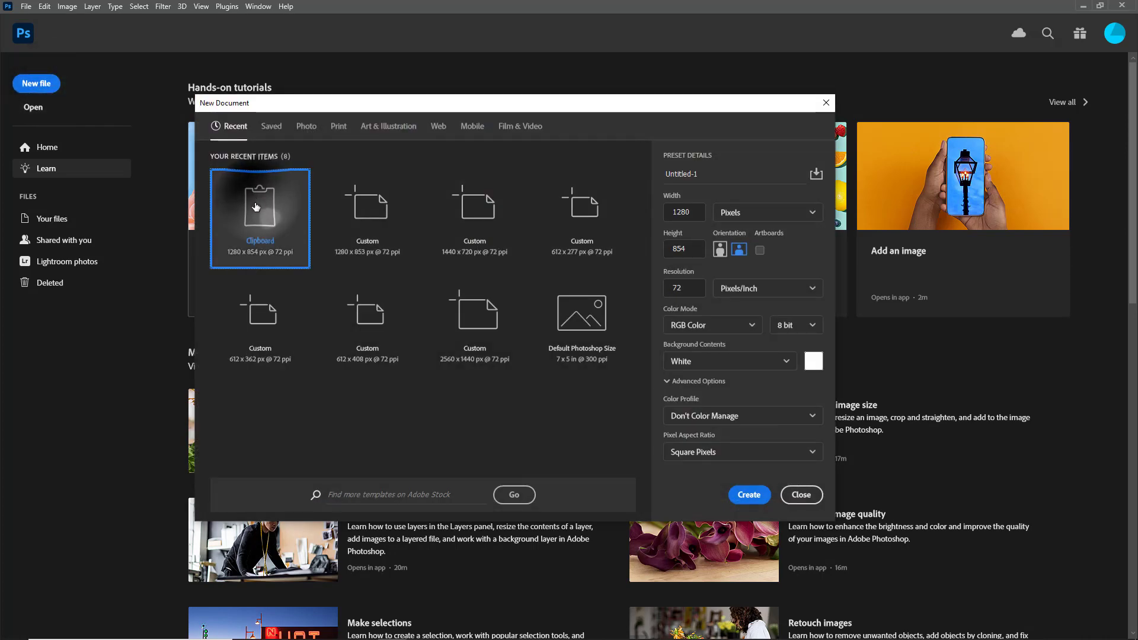
pyautogui.click(743, 495)
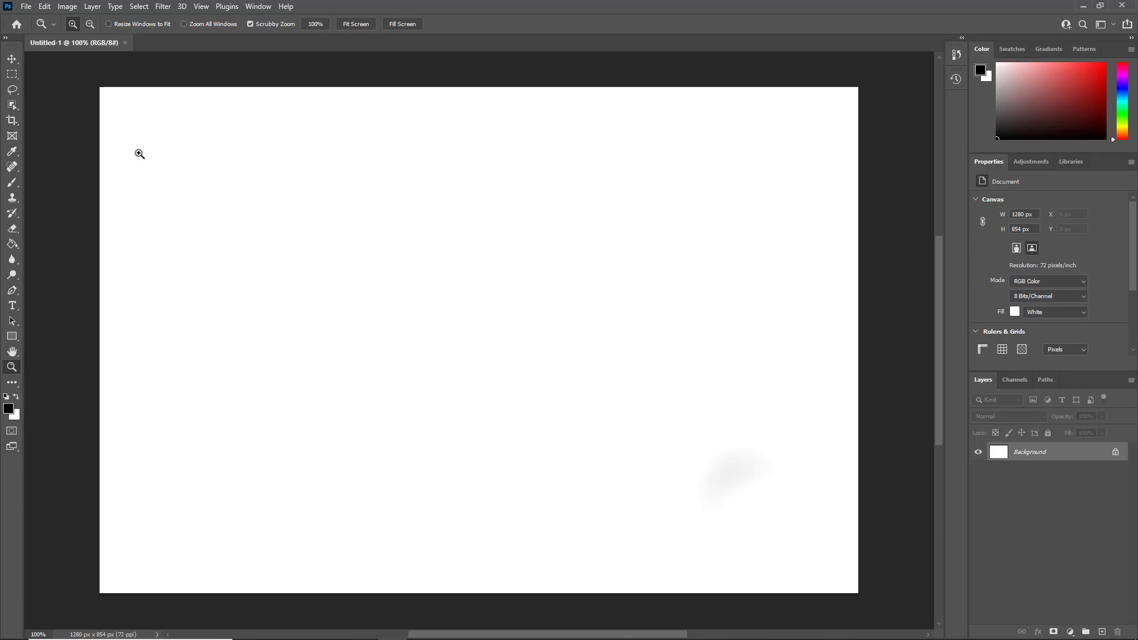
pyautogui.click(45, 7)
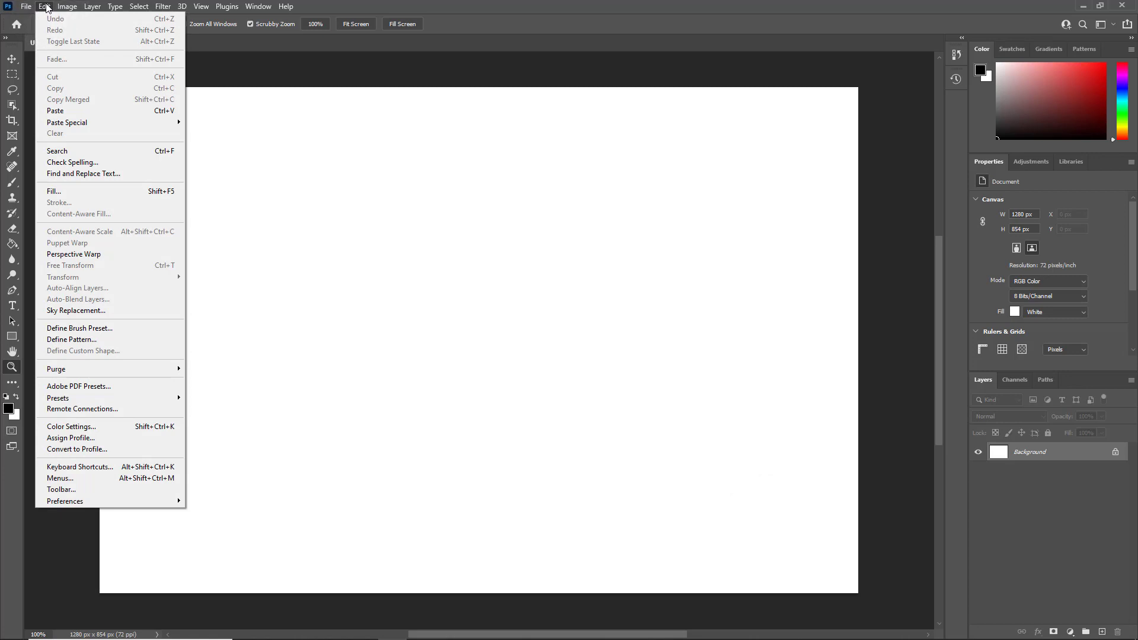
pyautogui.click(163, 112)
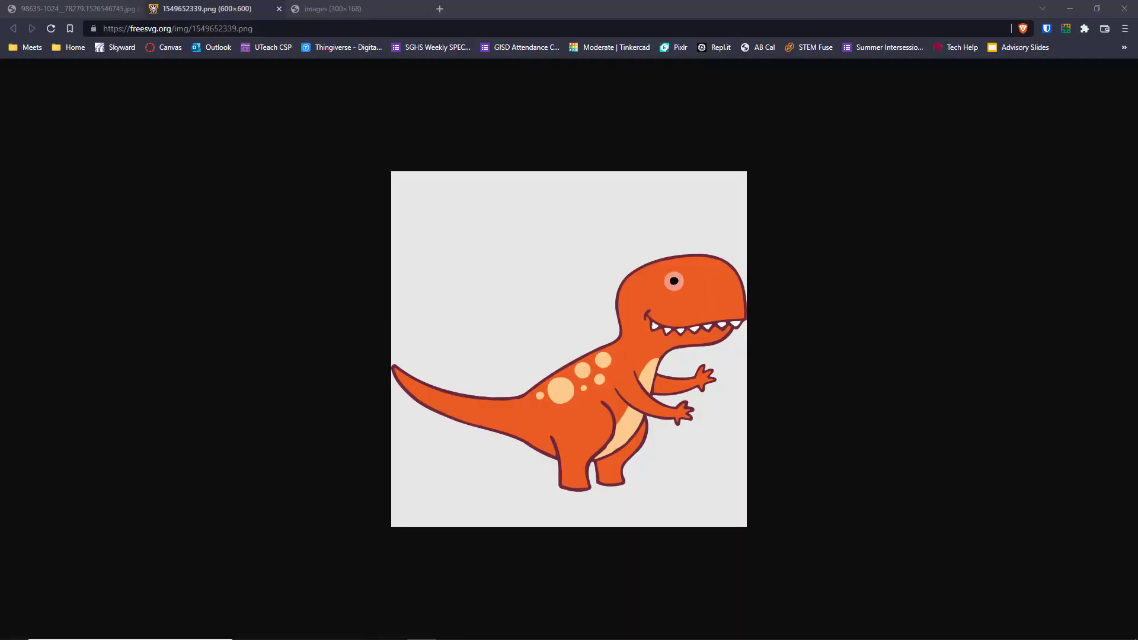
# Copy the dinosaur image from the browser and paste it over the desert photo in the Photoshop document.
pyautogui.rightClick(529, 296)
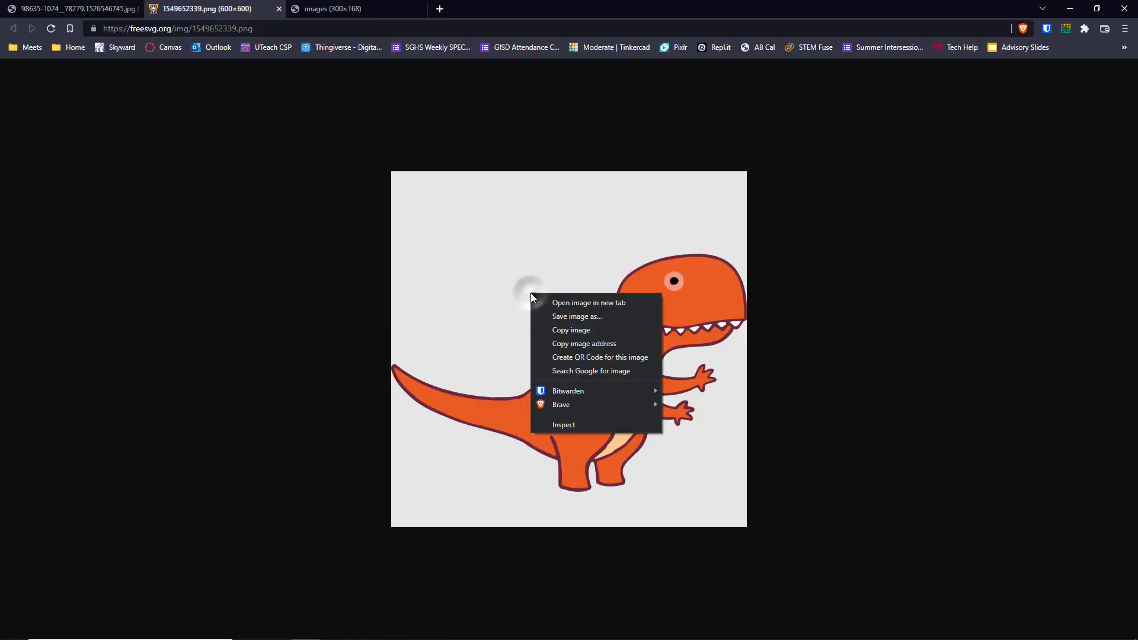
pyautogui.click(581, 328)
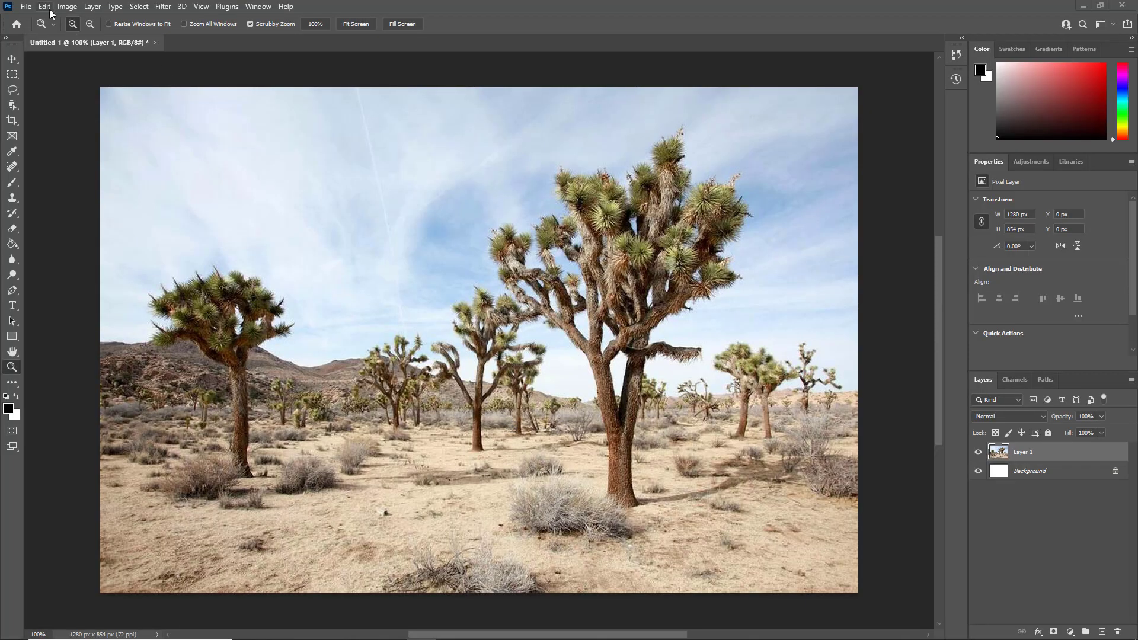
pyautogui.click(48, 8)
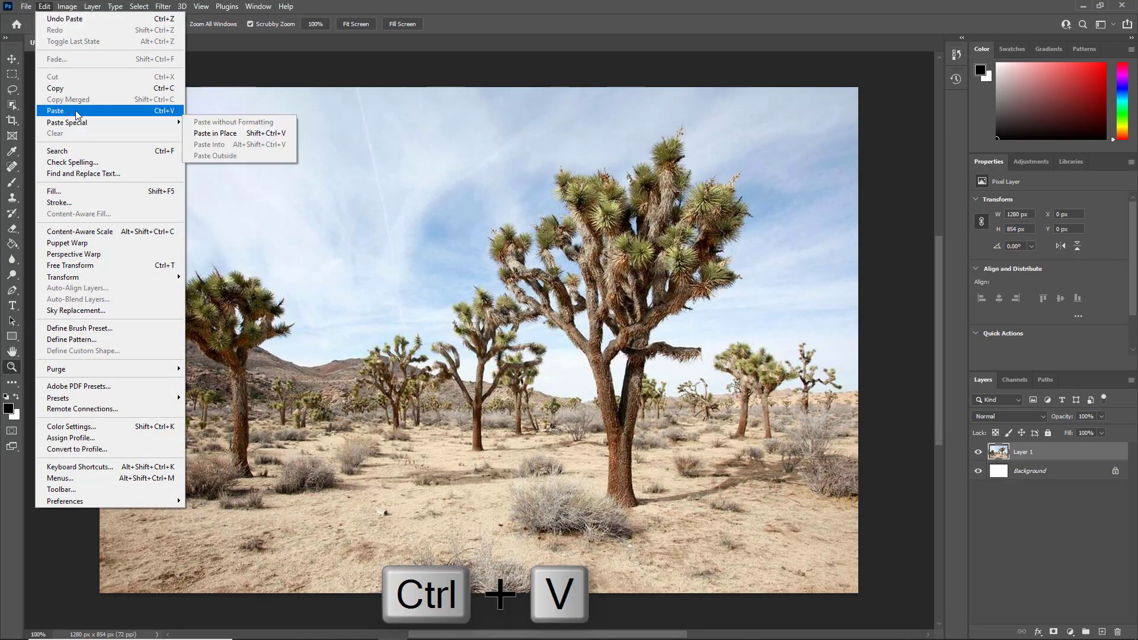
pyautogui.click(76, 112)
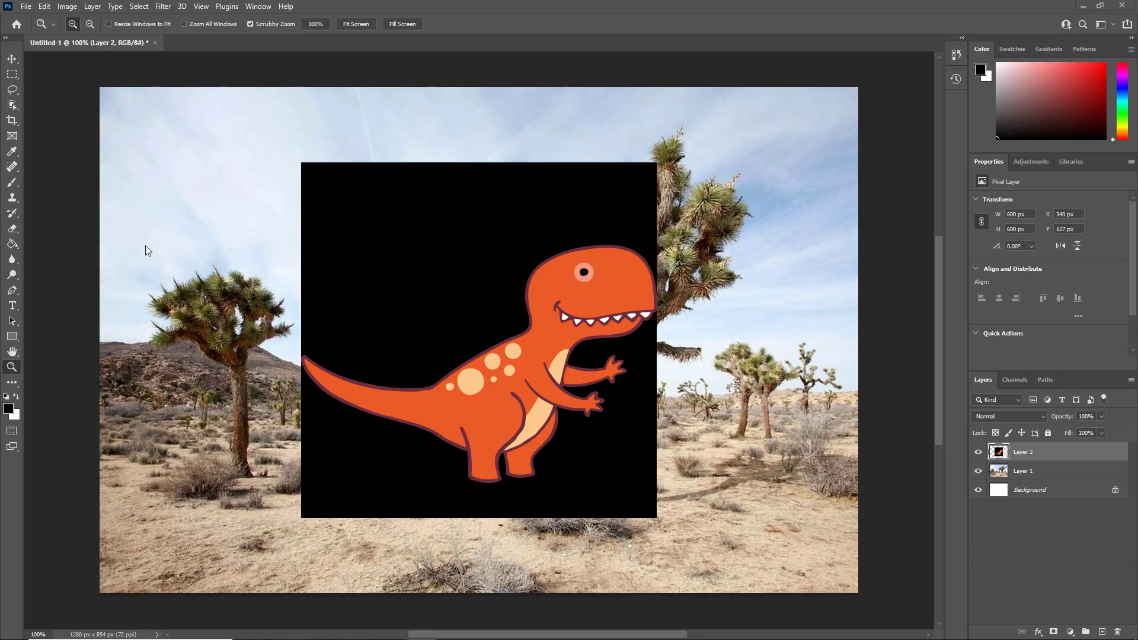
# Try removing the dinosaur's black background by selecting it with the Quick Selection tool, and undo the deletion.
pyautogui.click(12, 107)
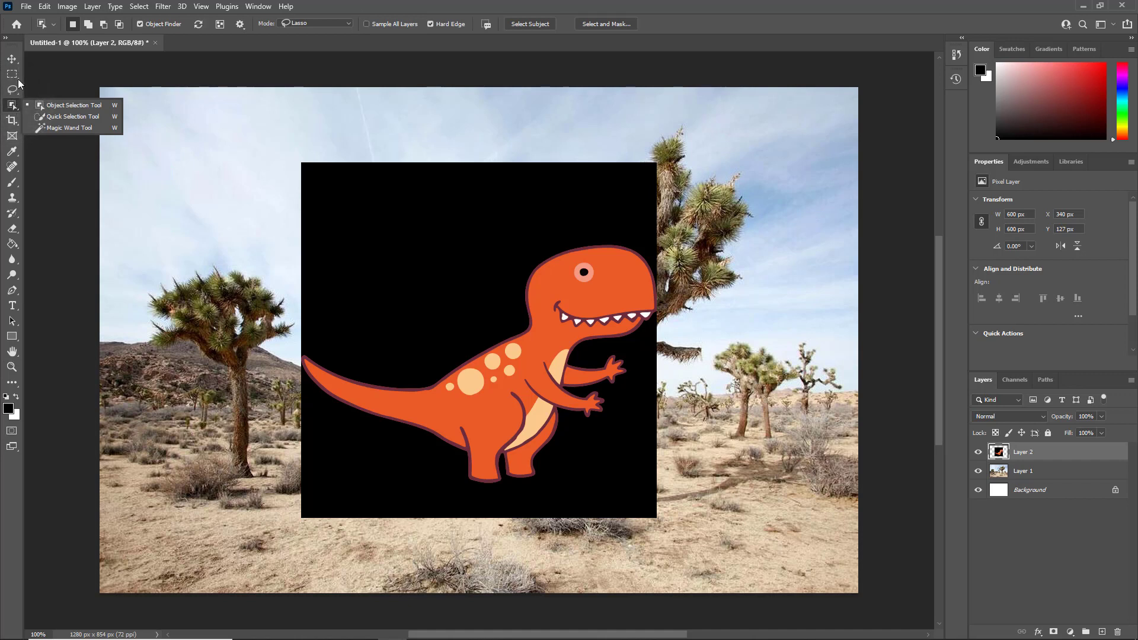
pyautogui.click(73, 116)
pyautogui.moveTo(508, 173)
pyautogui.mouseDown()
pyautogui.moveTo(285, 238)
pyautogui.moveTo(214, 312)
pyautogui.moveTo(210, 399)
pyautogui.mouseUp()
pyautogui.moveTo(294, 470)
pyautogui.mouseDown()
pyautogui.moveTo(388, 479)
pyautogui.moveTo(490, 508)
pyautogui.moveTo(594, 504)
pyautogui.moveTo(634, 476)
pyautogui.moveTo(664, 404)
pyautogui.moveTo(641, 360)
pyautogui.moveTo(667, 405)
pyautogui.mouseUp()
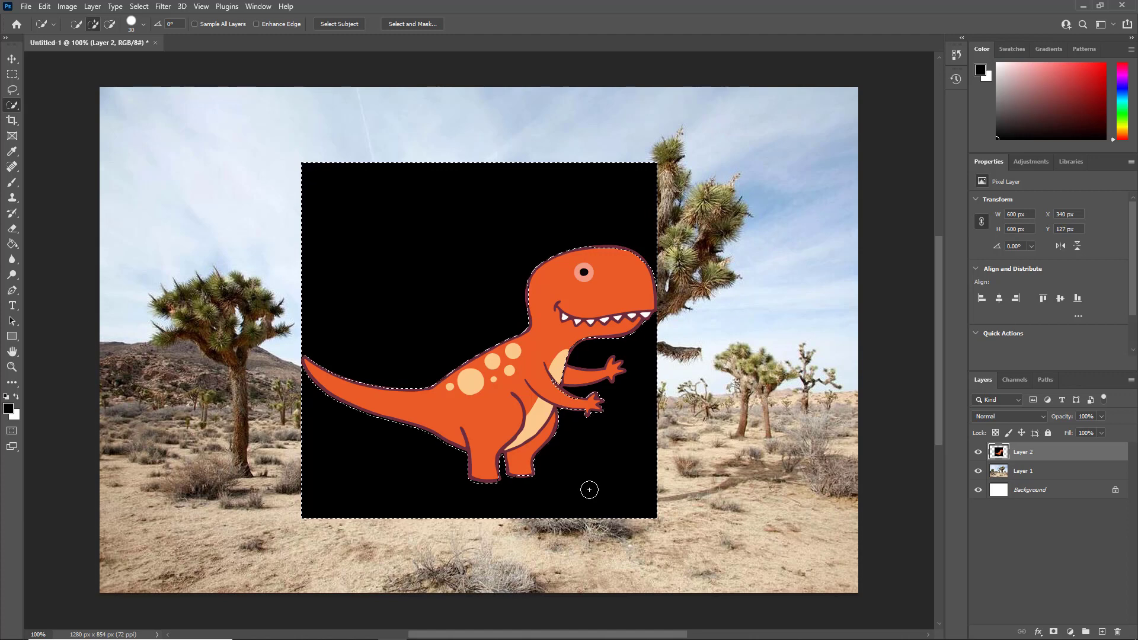
pyautogui.press('Delete')
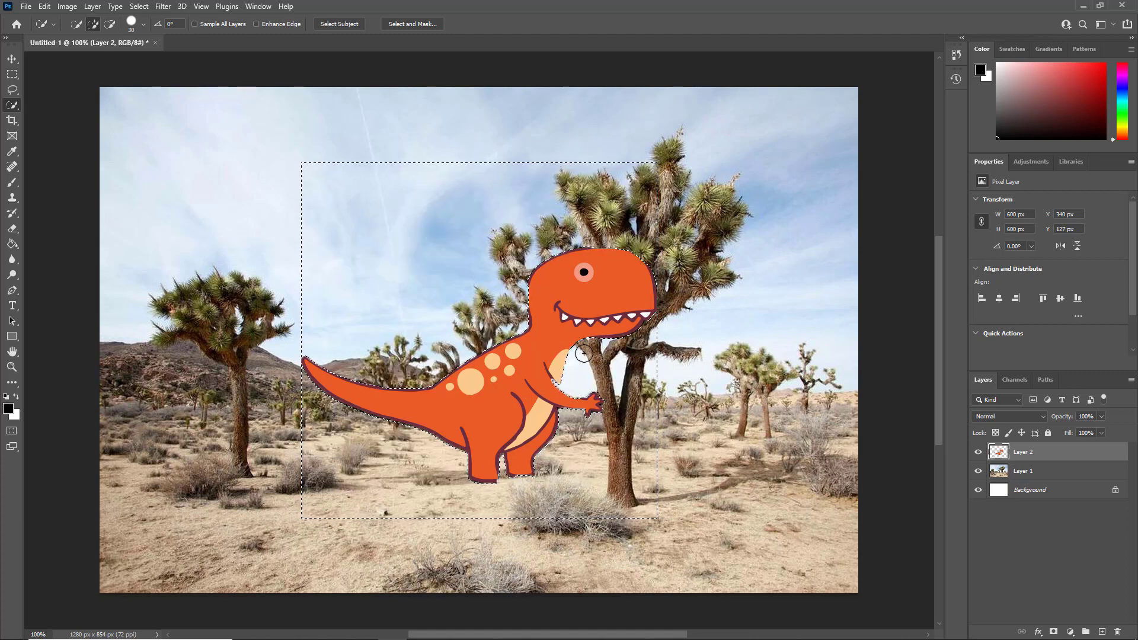
pyautogui.hotkey('ctrl', 'z')
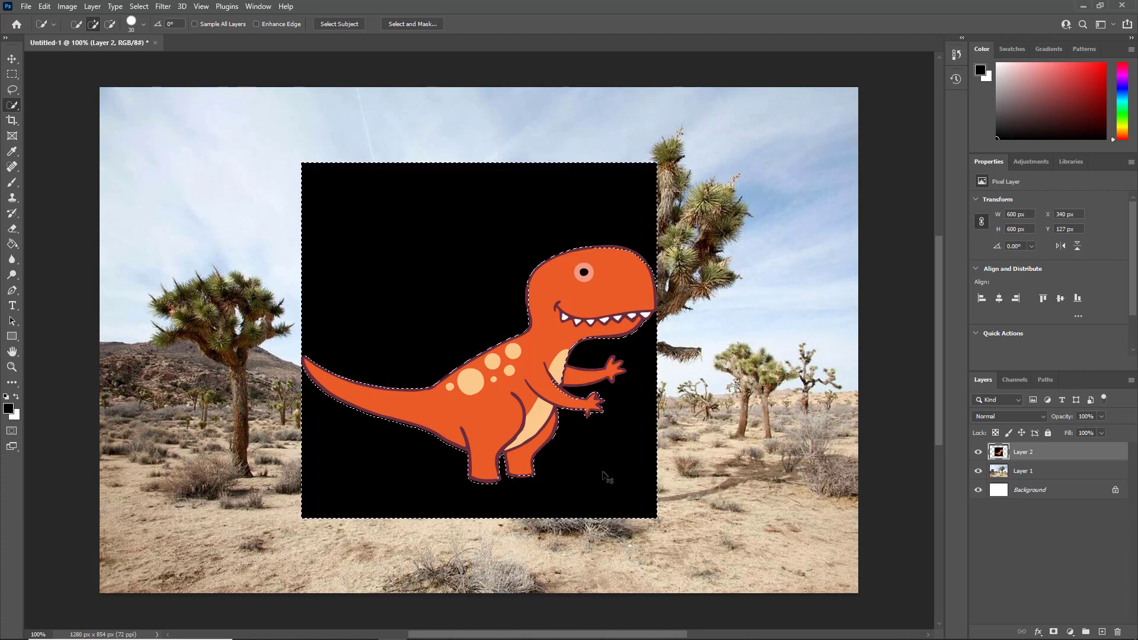
# Clear the selection and try removing the black areas above and below the dinosaur with the Magic Wand tool.
pyautogui.click(13, 107)
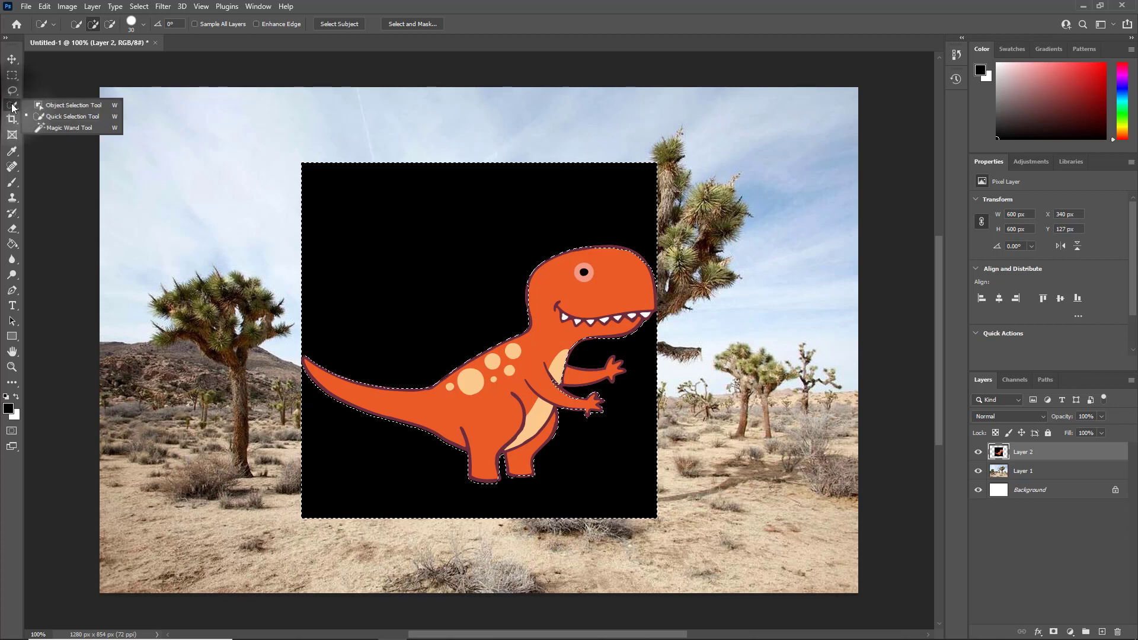
pyautogui.click(51, 126)
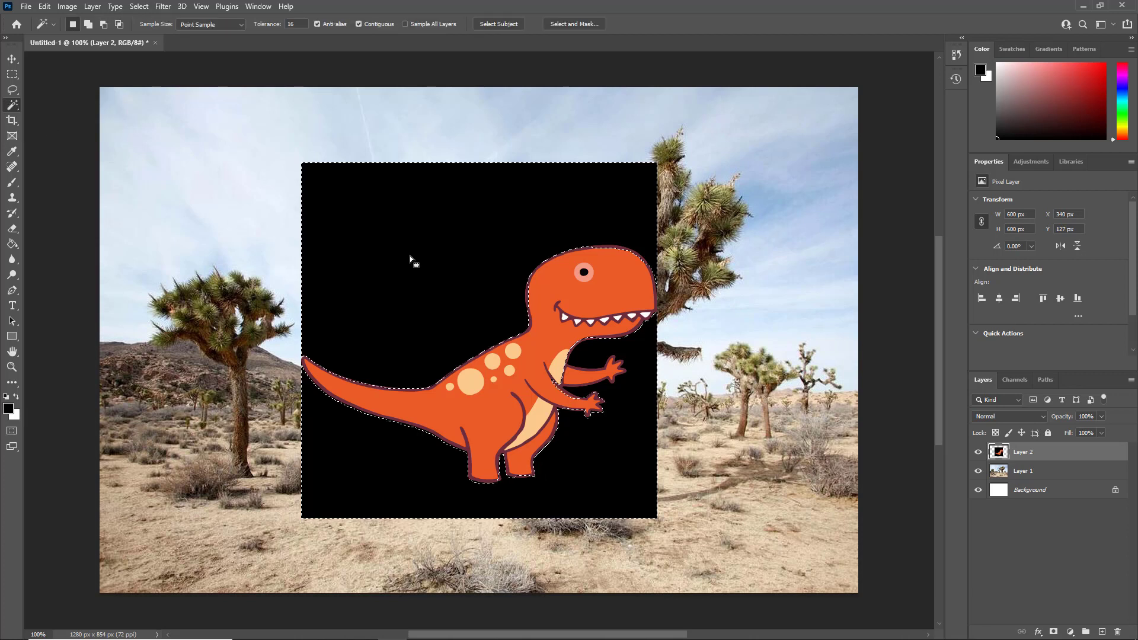
pyautogui.hotkey('ctrl', 'd')
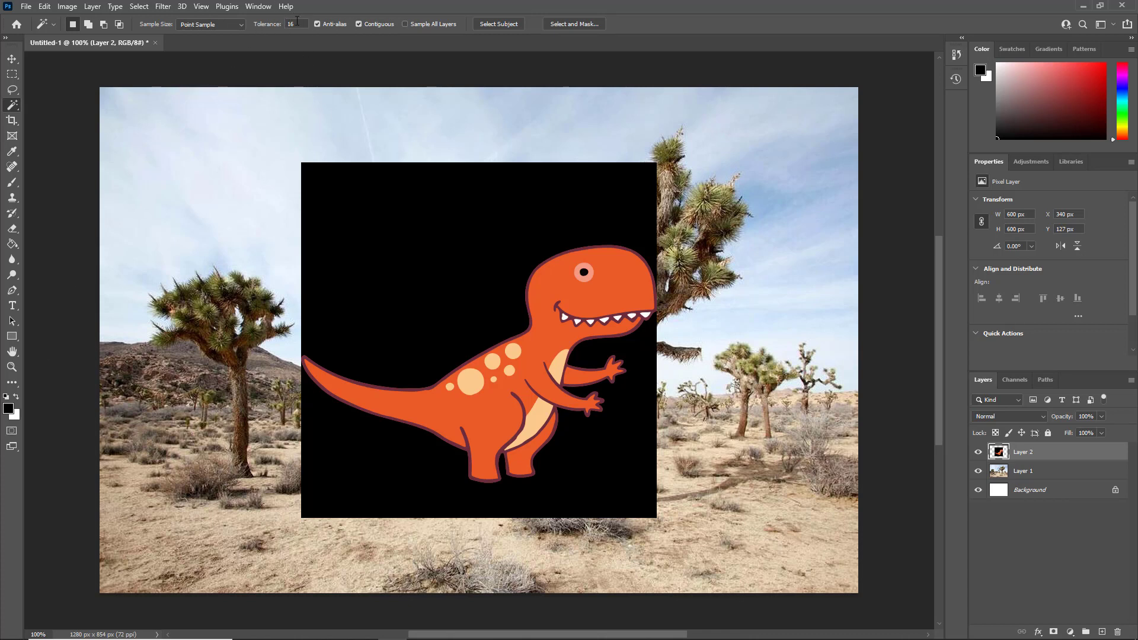
pyautogui.click(370, 263)
pyautogui.press('Delete')
pyautogui.click(402, 472)
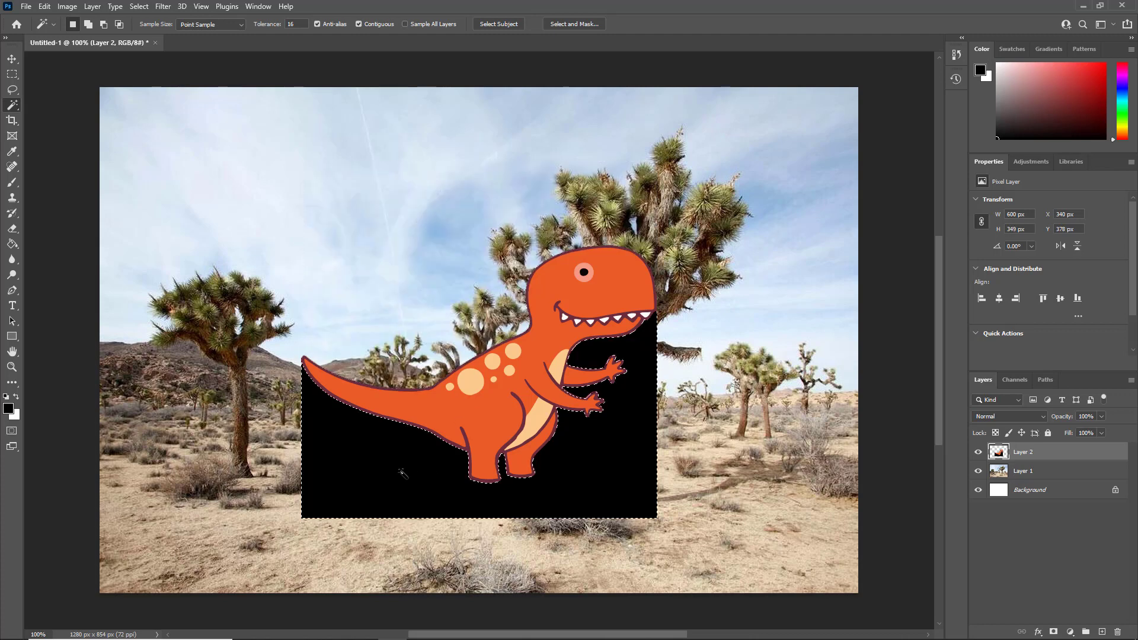
pyautogui.press('Delete')
pyautogui.hotkey('ctrl', 'd')
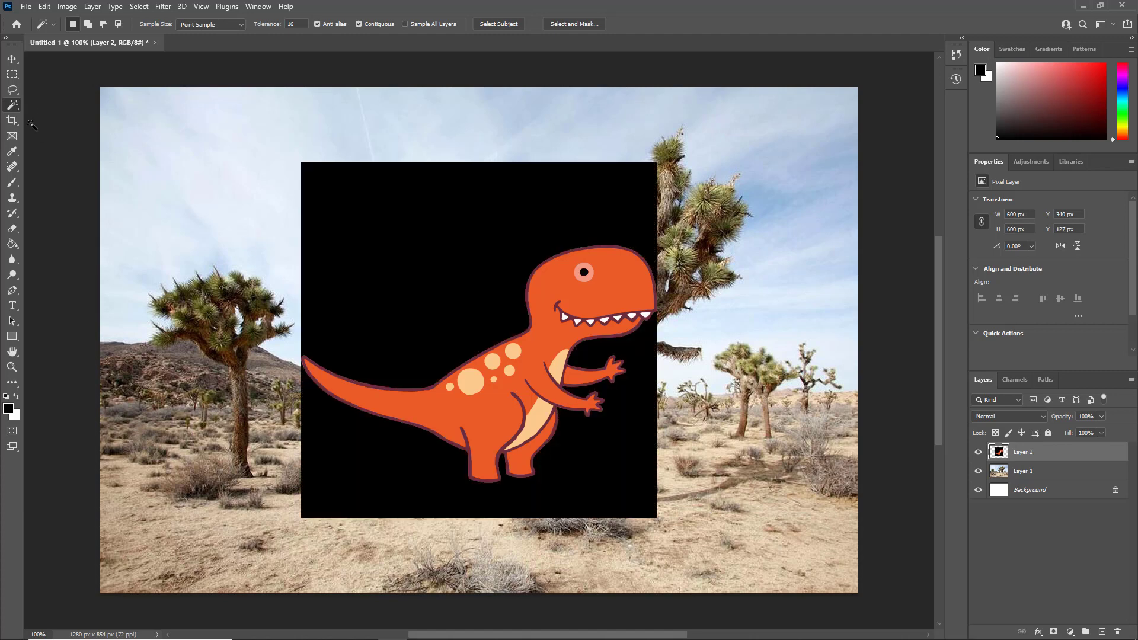
# Select the dinosaur with the Object Selection tool, try deleting the selected pixels, and undo the deletion.
pyautogui.rightClick(12, 105)
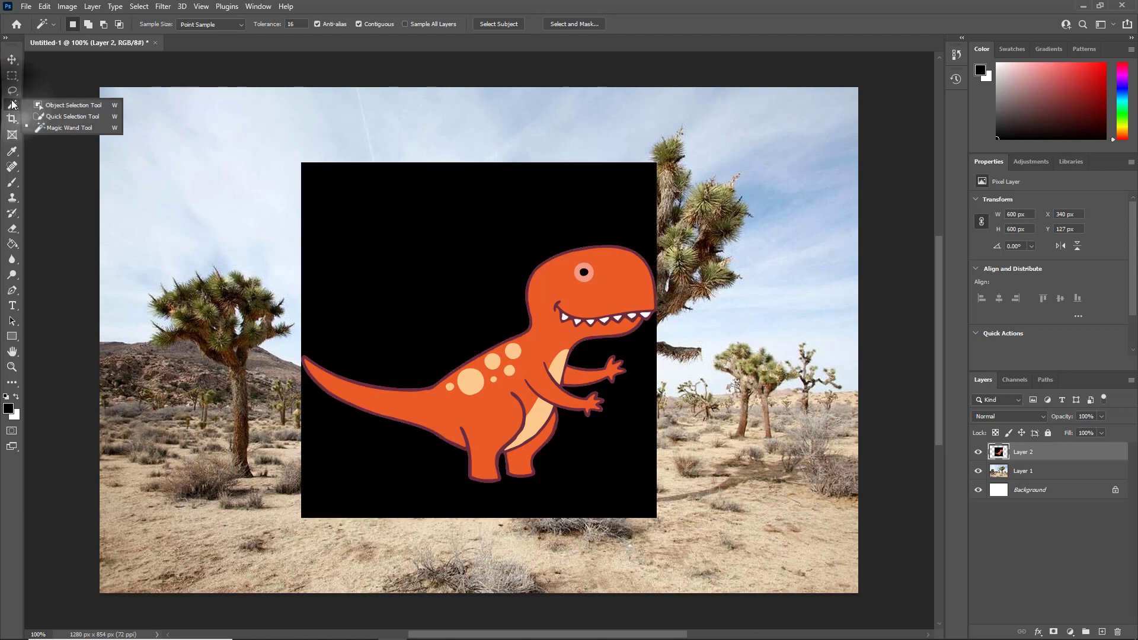
pyautogui.click(70, 105)
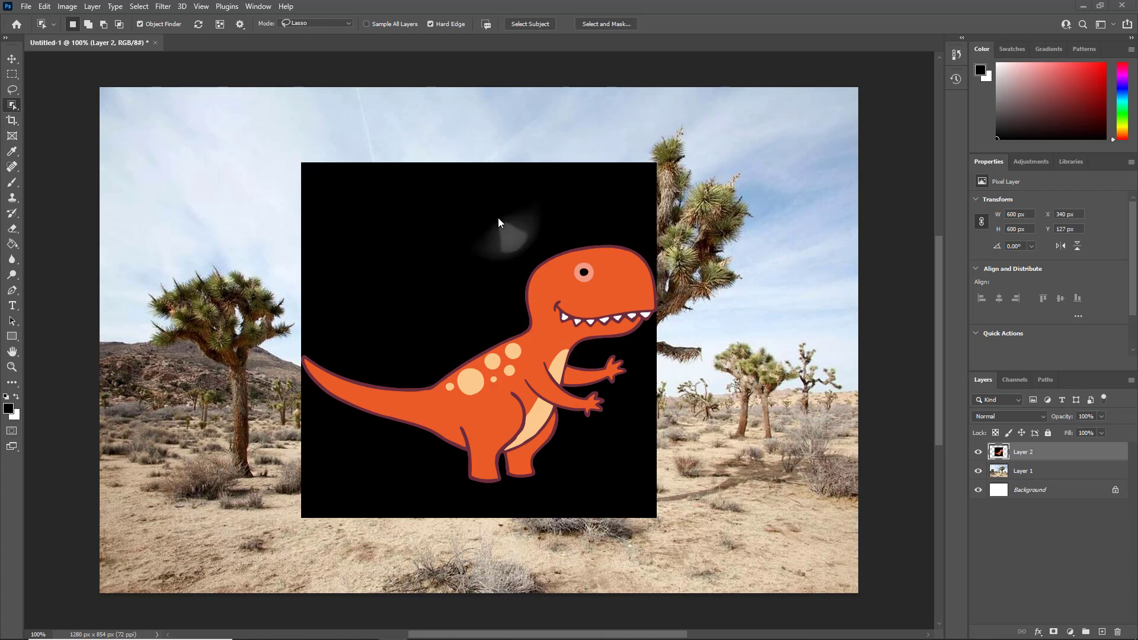
pyautogui.click(524, 386)
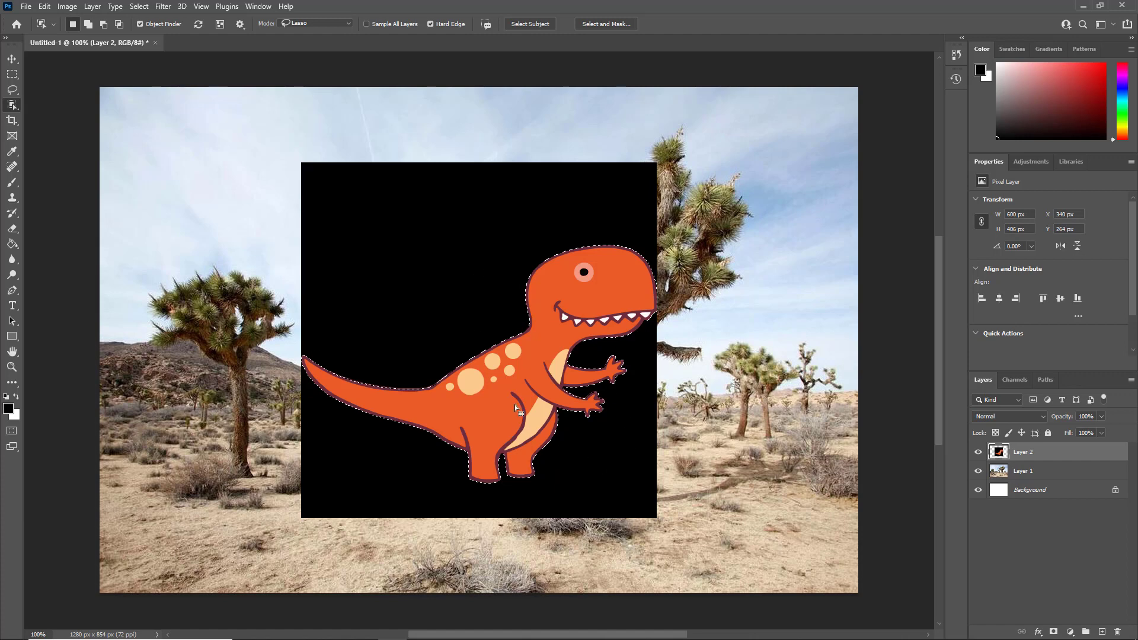
pyautogui.press('Delete')
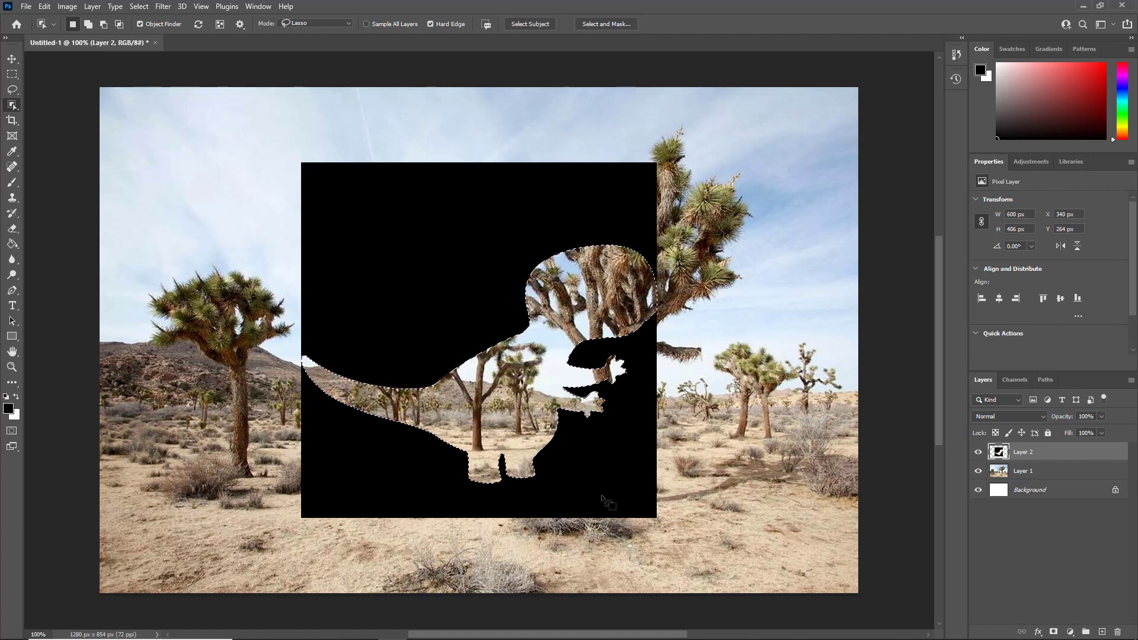
pyautogui.hotkey('ctrl', 'z')
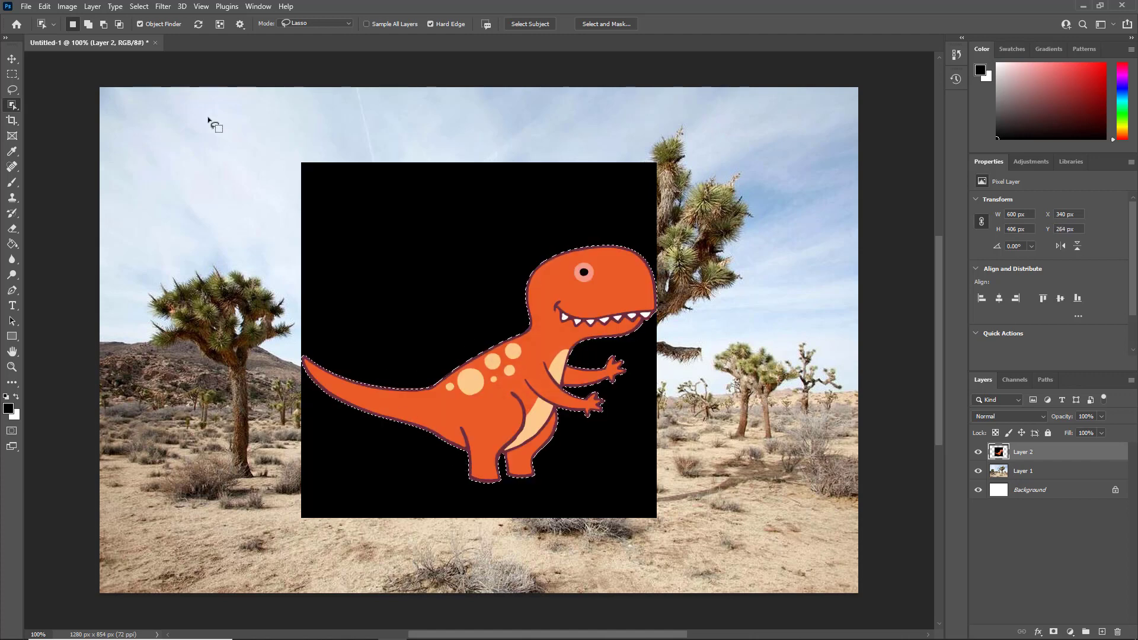
# Invert the Object Selection result to try deleting the black background, undo the deletion and clear the selection.
pyautogui.click(140, 6)
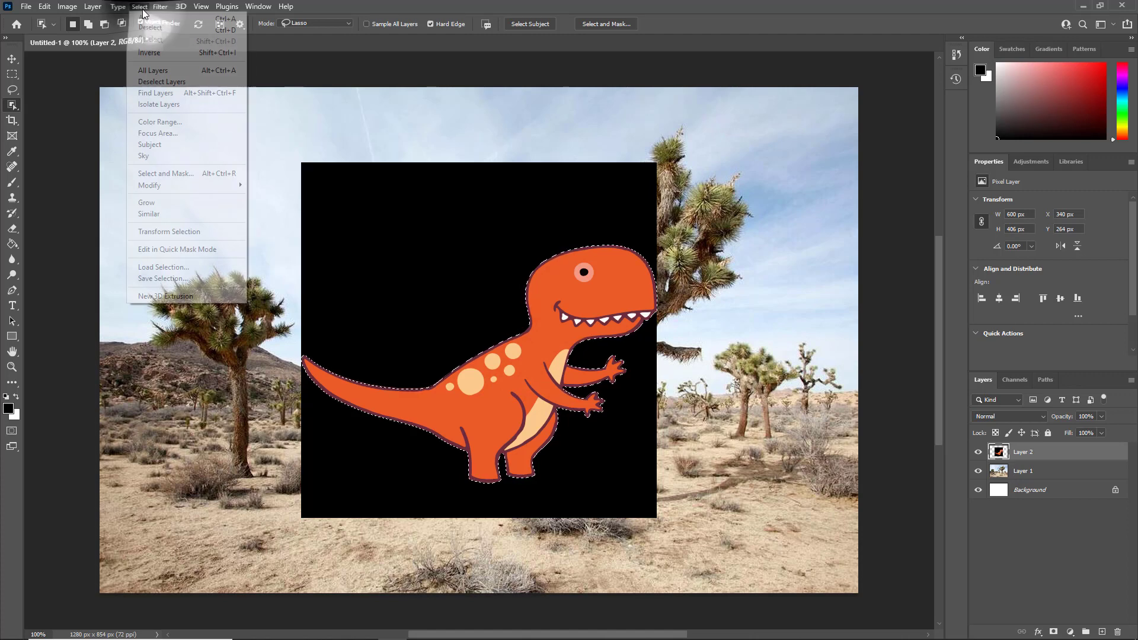
pyautogui.click(153, 52)
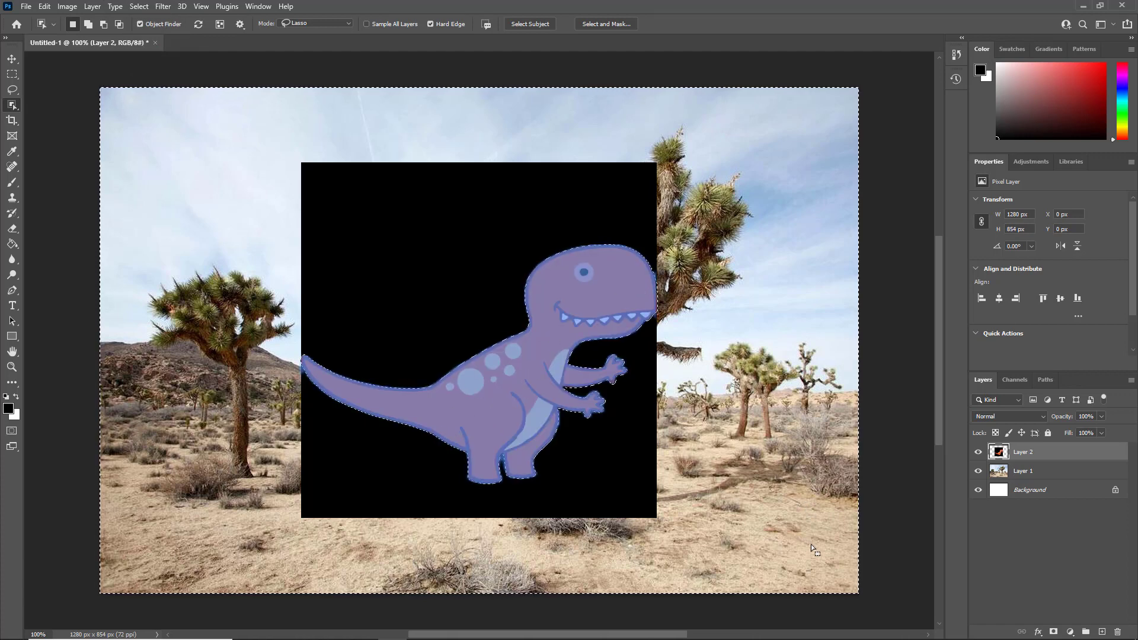
pyautogui.press('Delete')
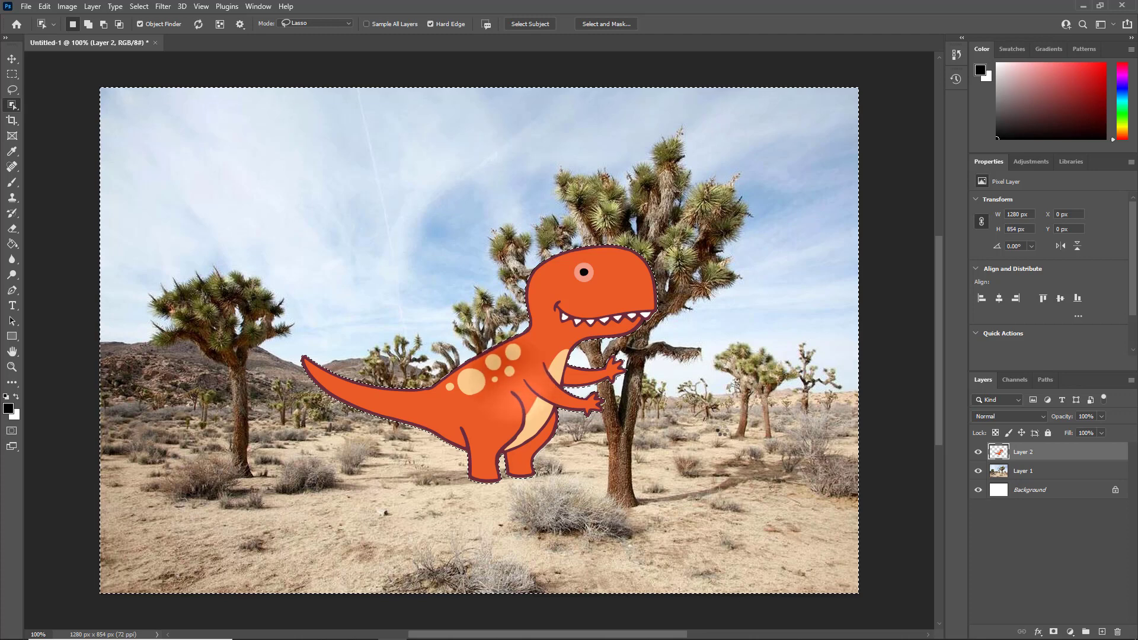
pyautogui.hotkey('ctrl', 'z')
pyautogui.click(450, 224)
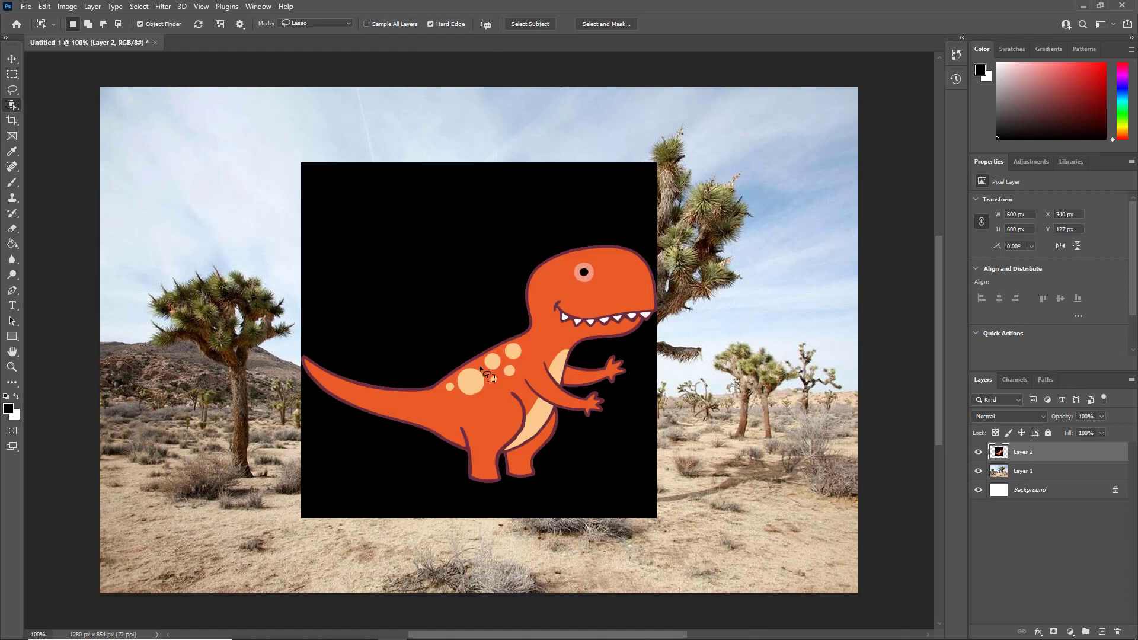
# Select the dinosaur automatically with Select Subject, try deleting the selected pixels, and undo the deletion.
pyautogui.click(534, 23)
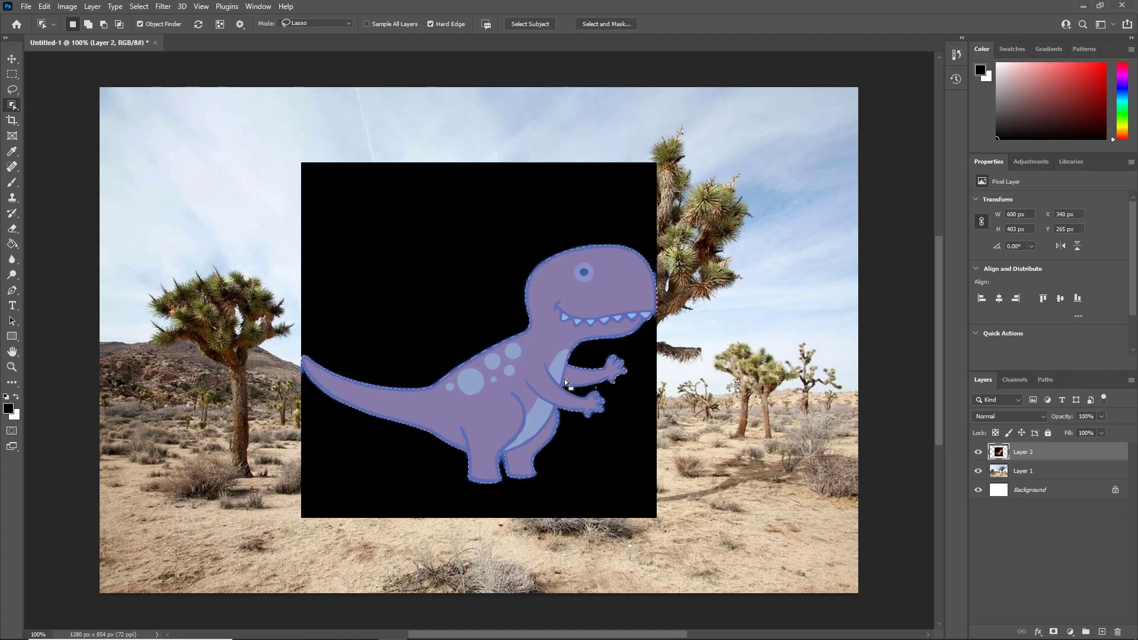
pyautogui.press('Delete')
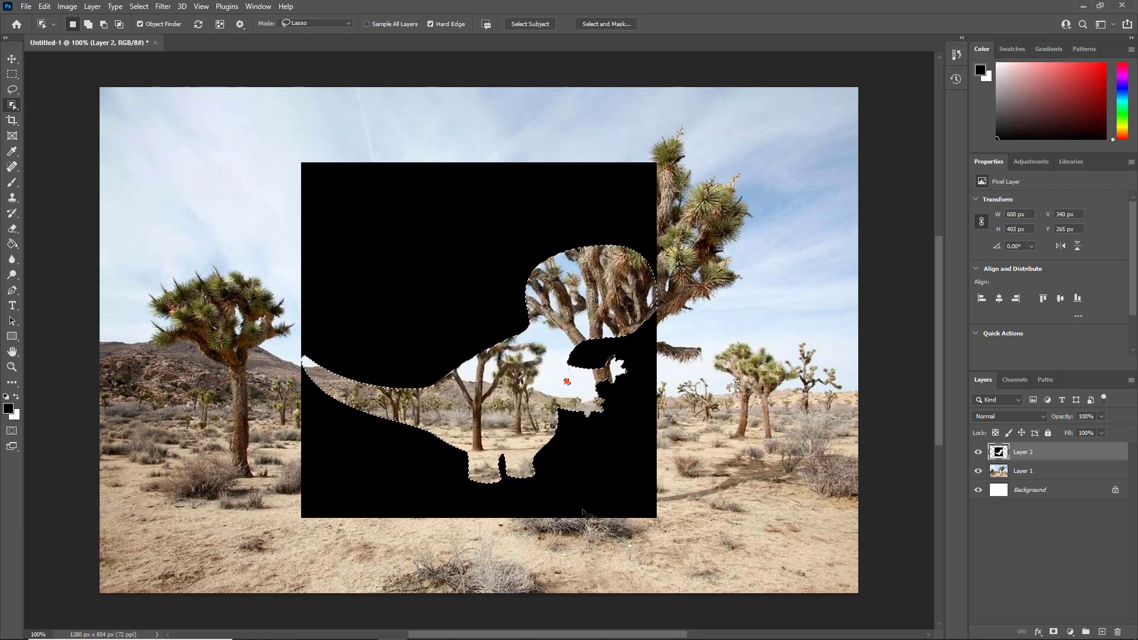
pyautogui.hotkey('ctrl', 'z')
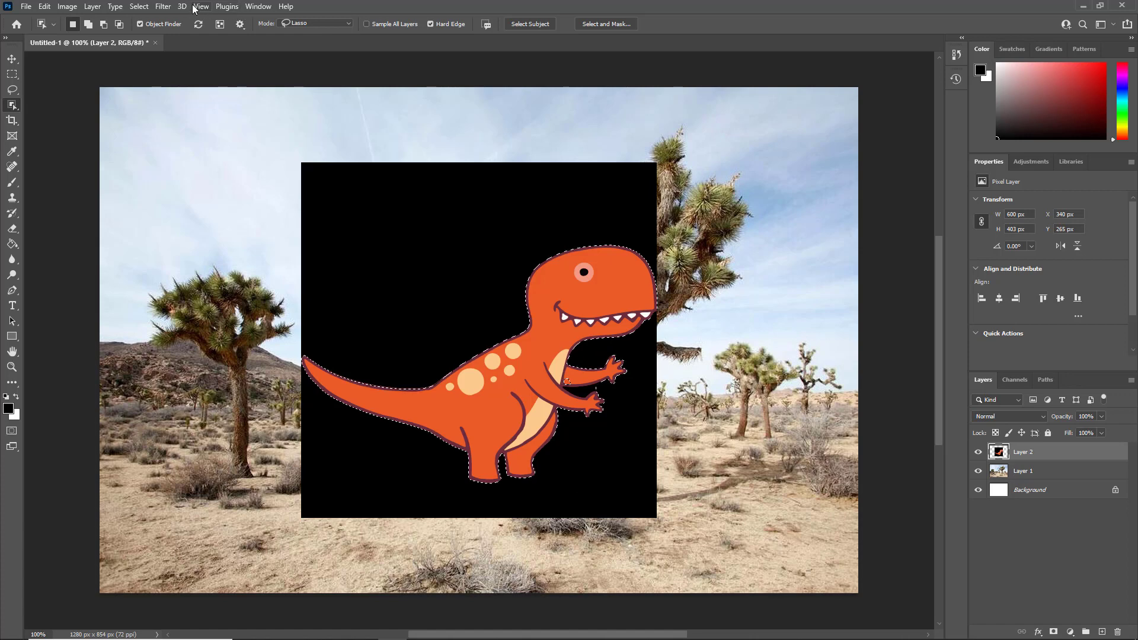
# Invert the Select Subject selection, try deleting the black background around the dinosaur, and undo back to no selection.
pyautogui.click(140, 7)
pyautogui.click(160, 54)
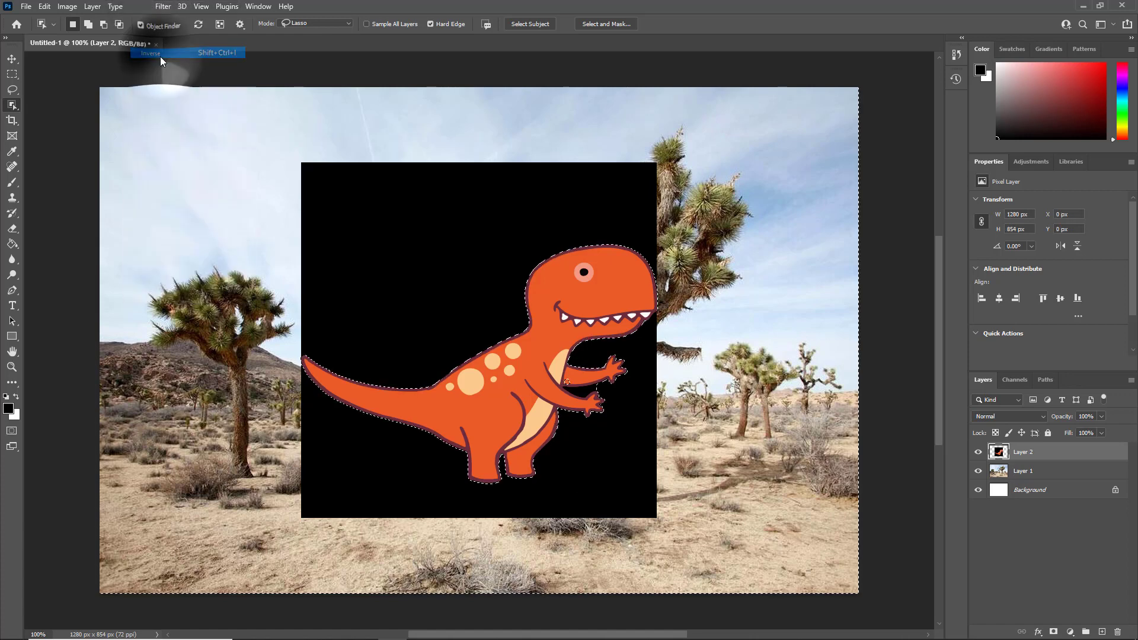
pyautogui.press('Delete')
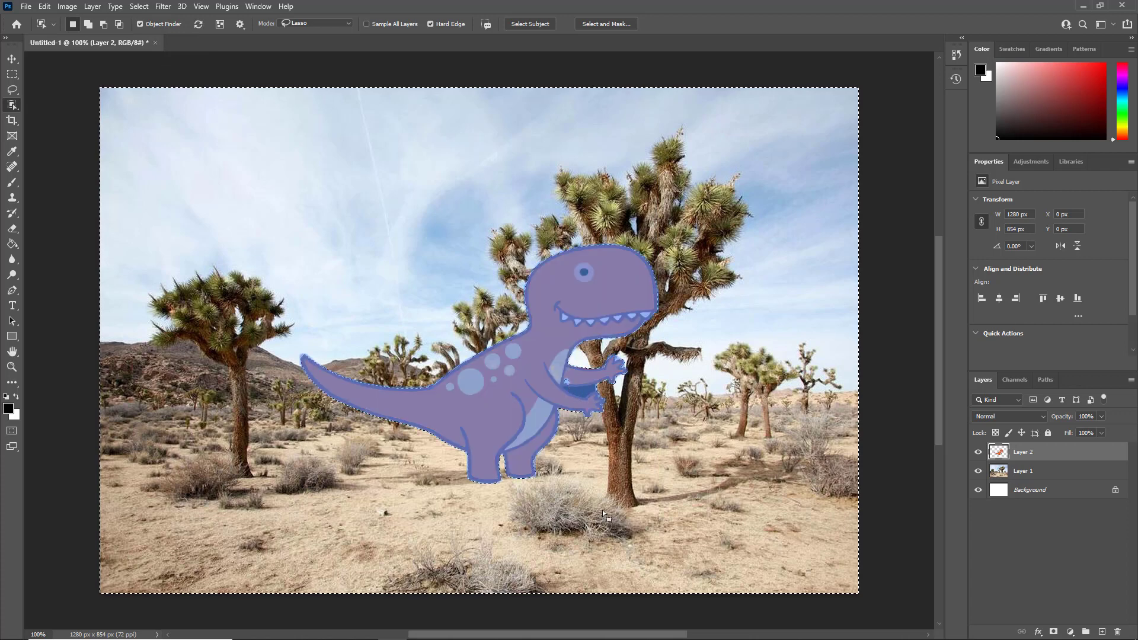
pyautogui.hotkey('ctrl', 'z')
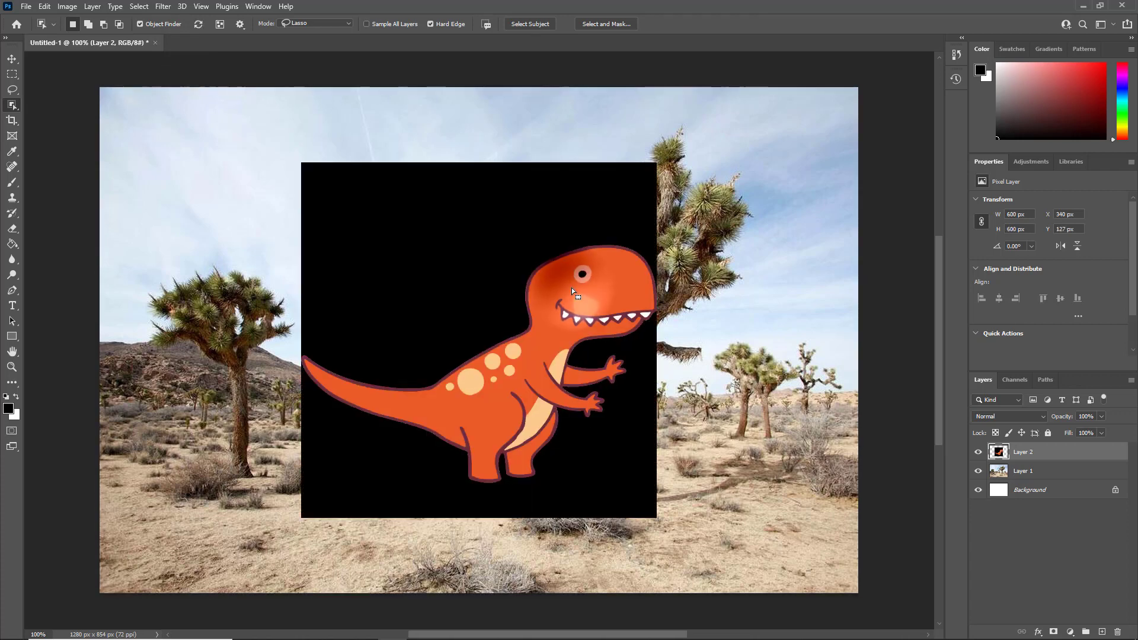
# Remove the black background around the dinosaur by inverting an Object Selection of it, deleting the pixels, and clearing the selection.
pyautogui.click(572, 286)
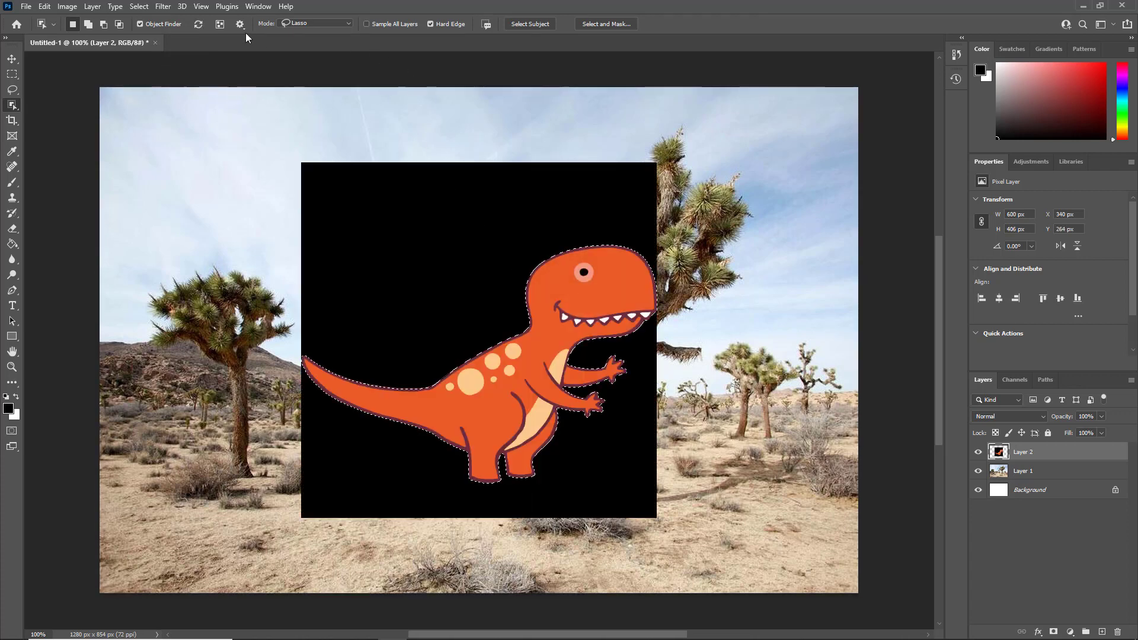
pyautogui.click(139, 6)
pyautogui.click(158, 52)
pyautogui.press('Delete')
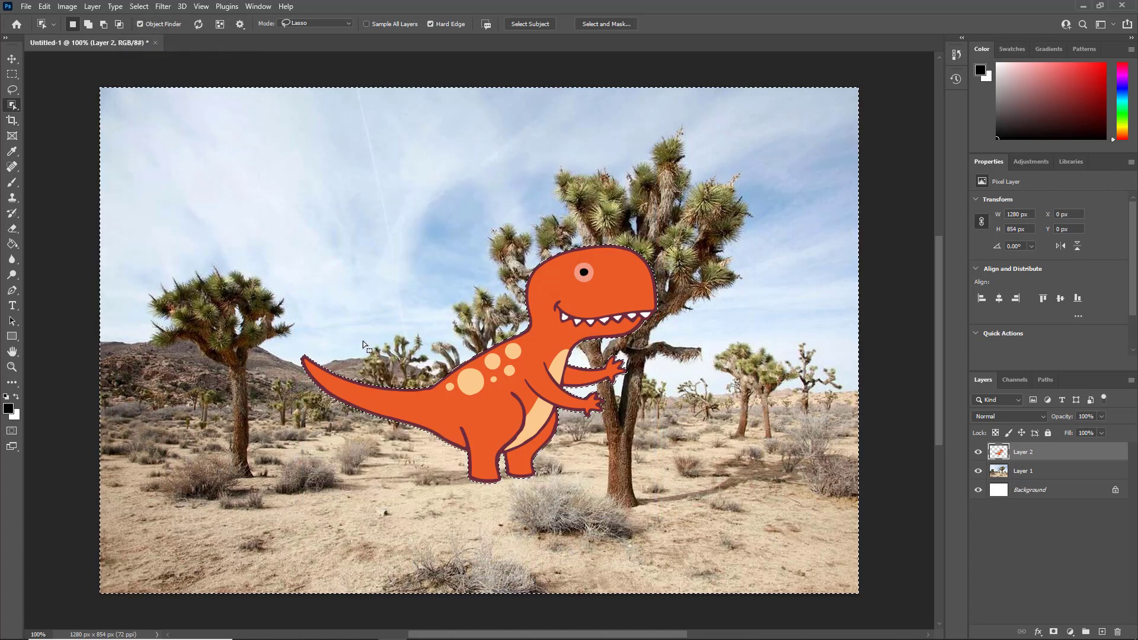
pyautogui.hotkey('ctrl', 'd')
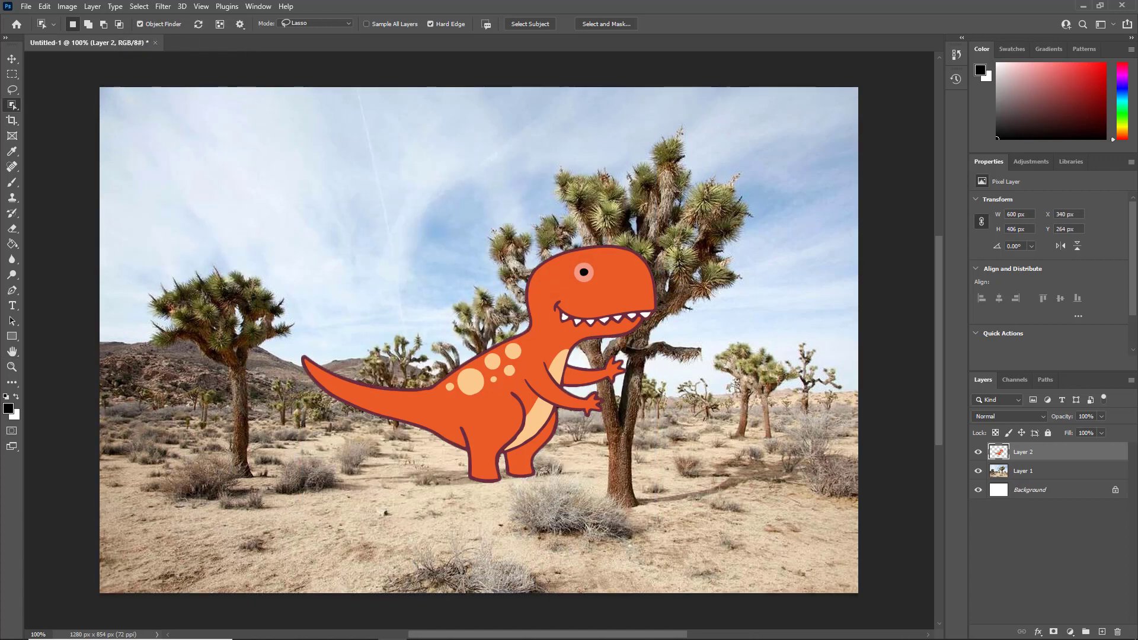
# Scale the dinosaur to about 92.7% and place it on the ground in the left part of the desert photo.
pyautogui.click(11, 59)
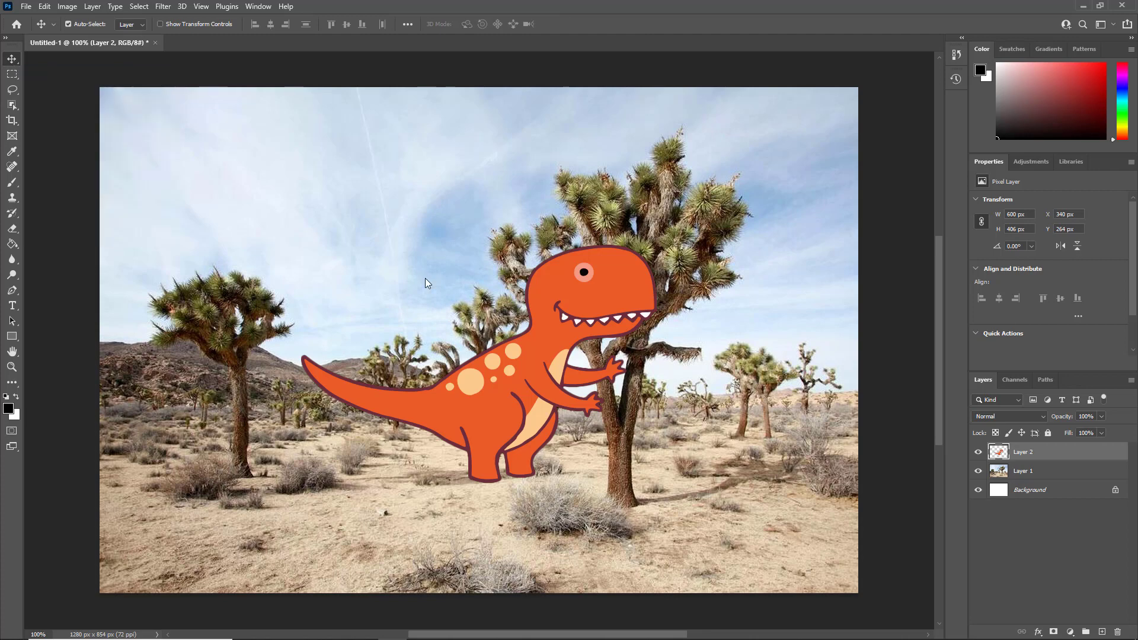
pyautogui.moveTo(539, 361); pyautogui.dragTo(388, 361)
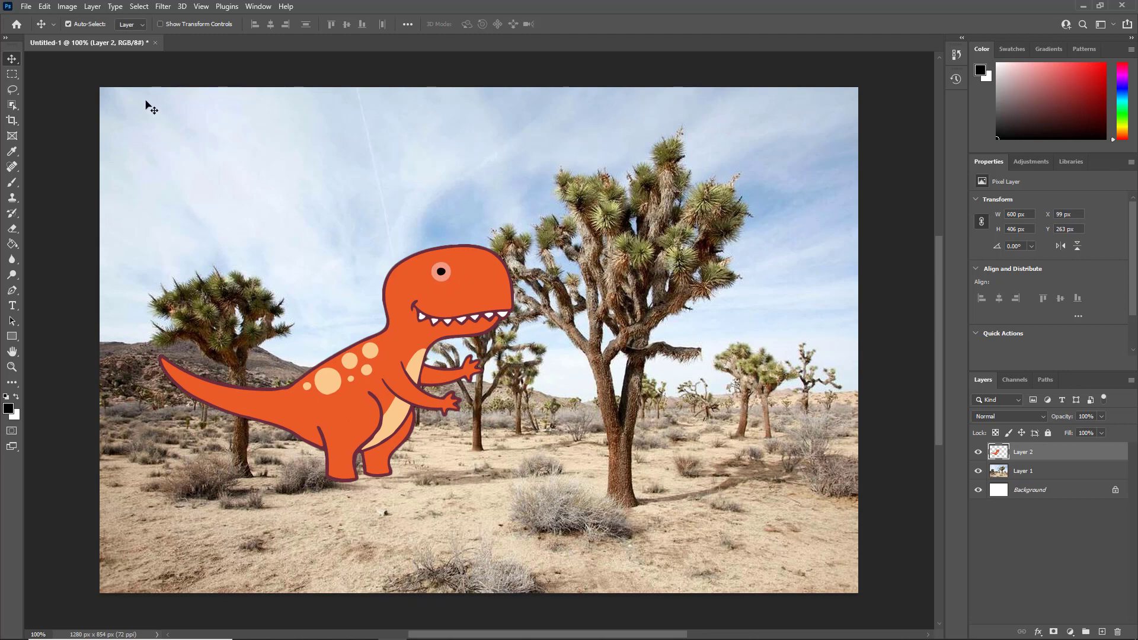
pyautogui.click(44, 7)
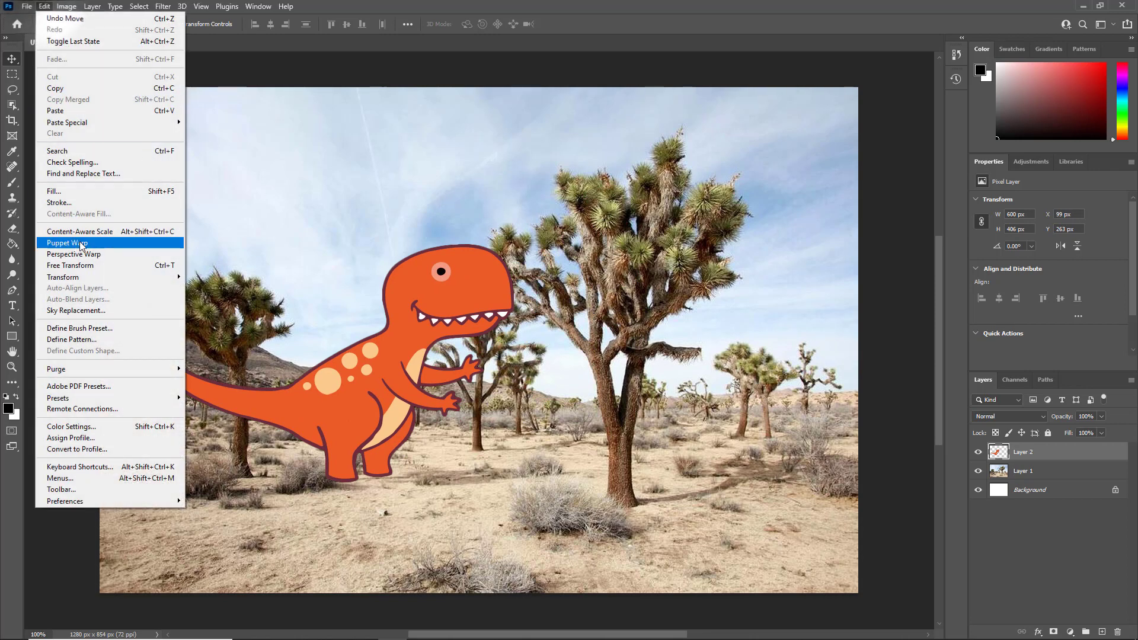
pyautogui.click(170, 264)
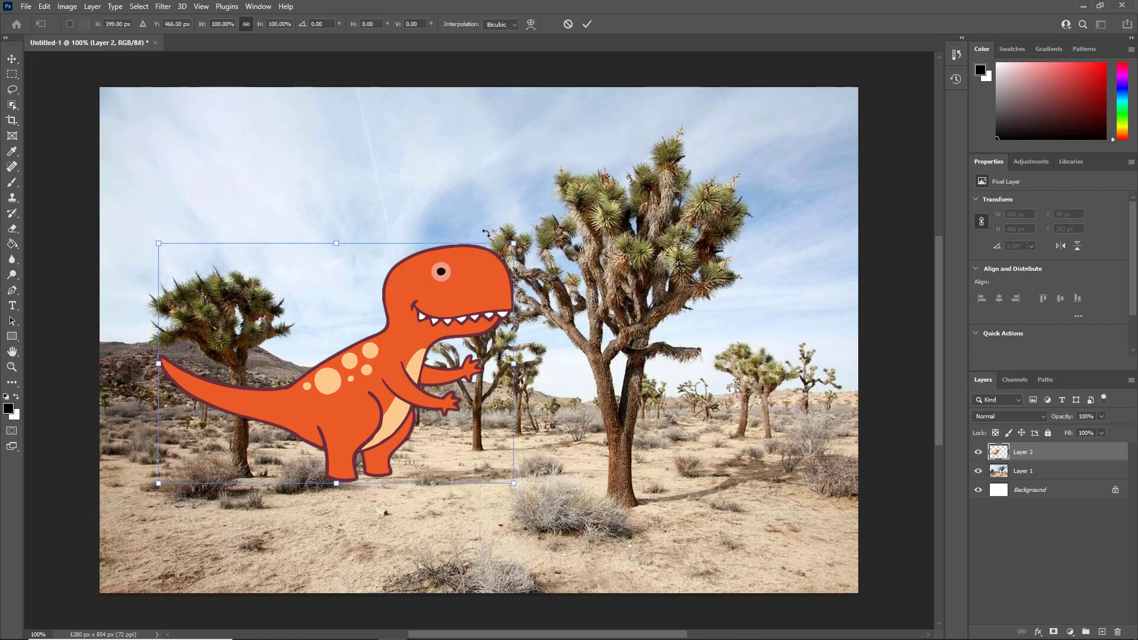
pyautogui.moveTo(515, 244); pyautogui.dragTo(390, 326)
pyautogui.press('shift')
pyautogui.press('alt')
pyautogui.moveTo(308, 414); pyautogui.dragTo(308, 416)
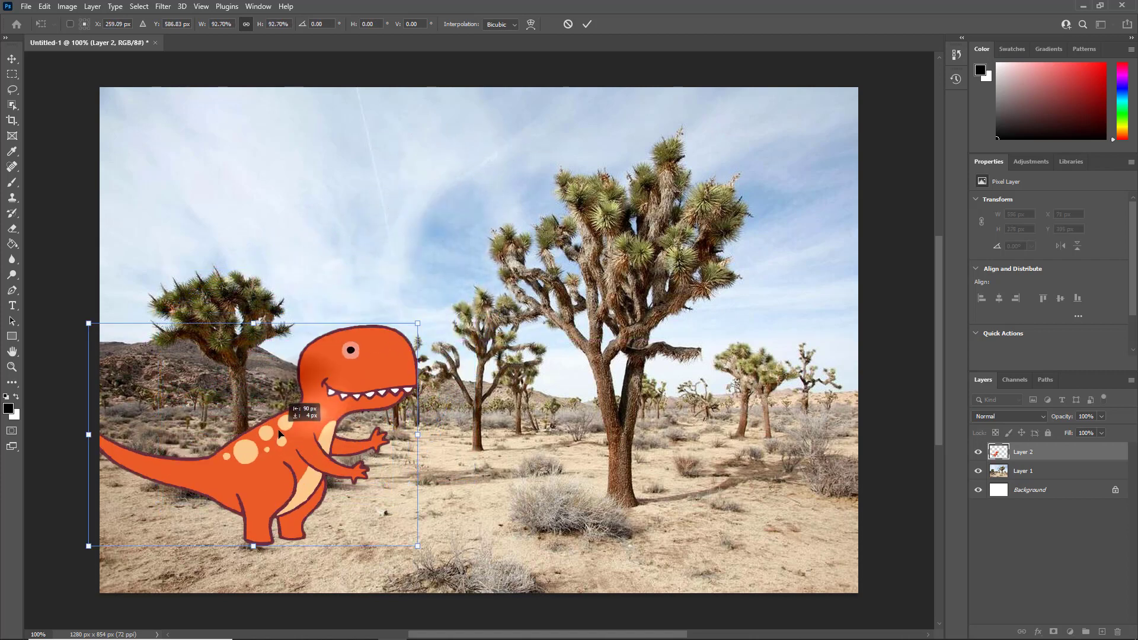
pyautogui.moveTo(280, 443); pyautogui.dragTo(303, 441)
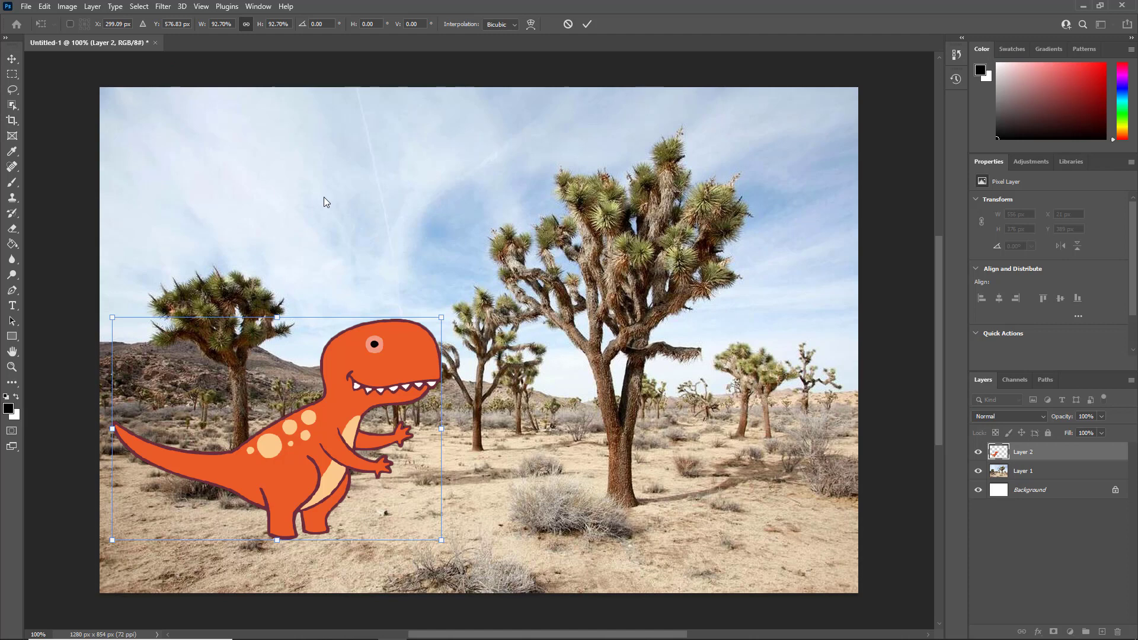
pyautogui.press('Return')
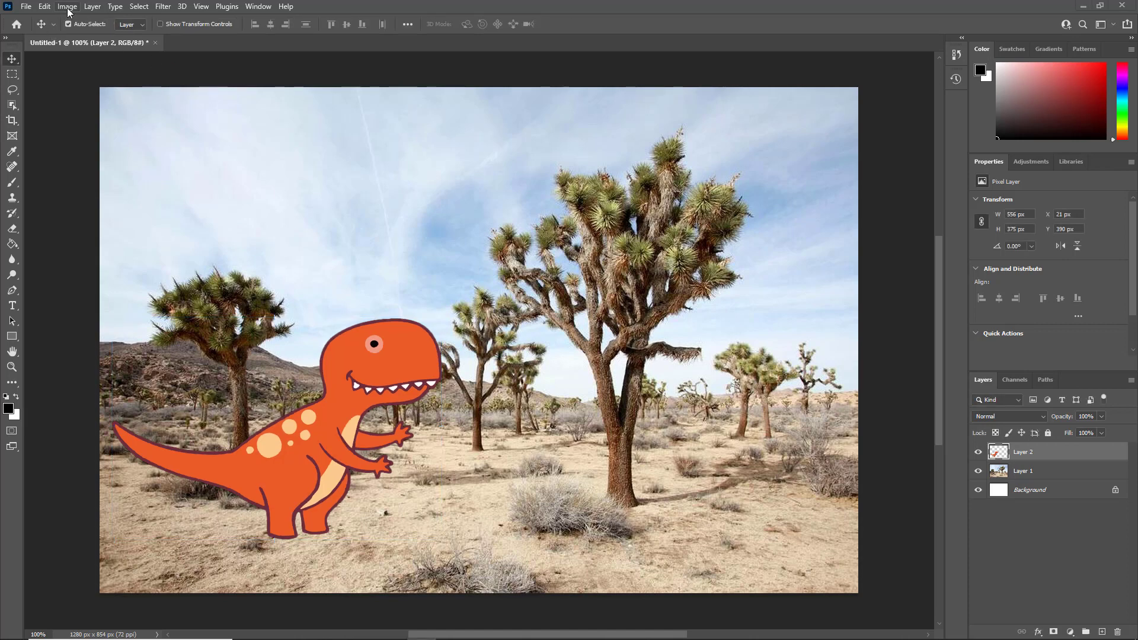
# Try rotating the dinosaur layer by 180°, and undo the rotation.
pyautogui.click(45, 7)
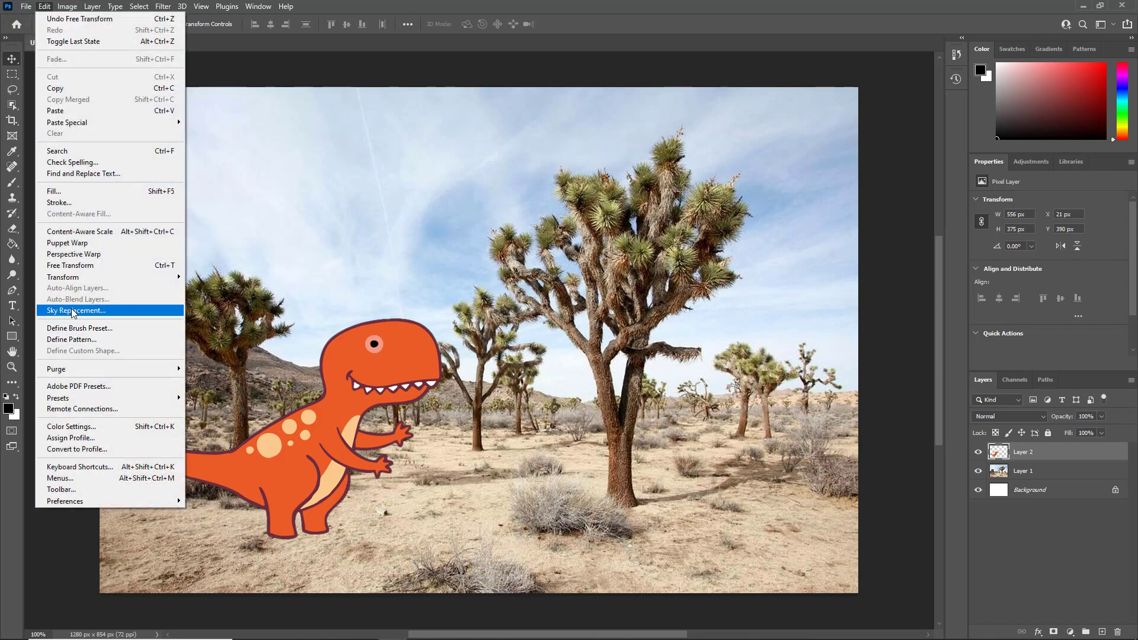
pyautogui.moveTo(77, 277)
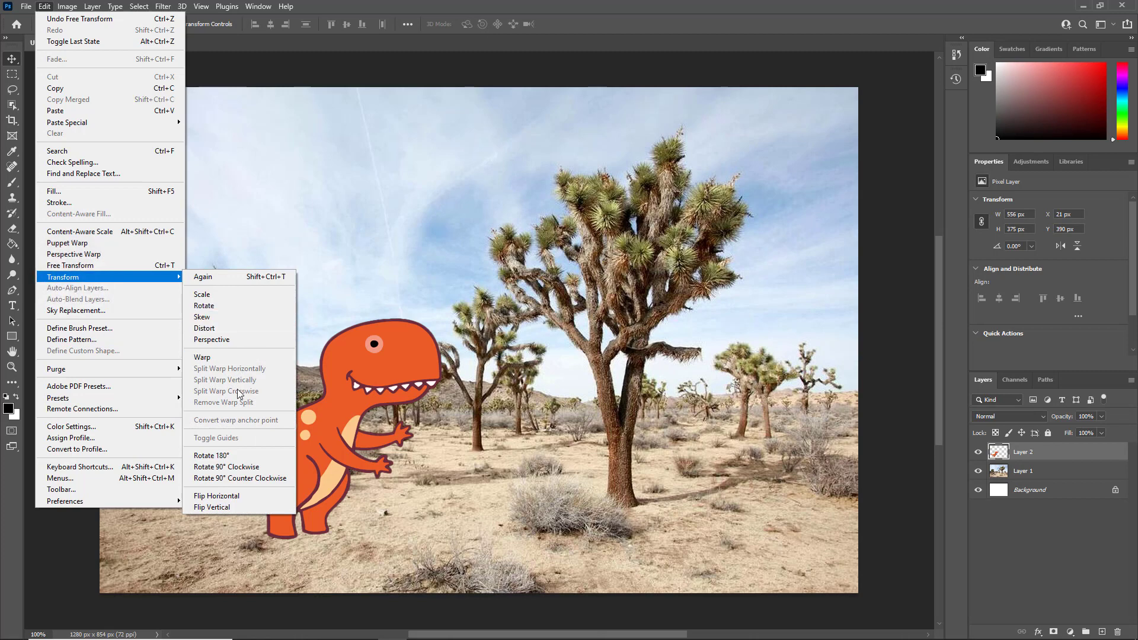
pyautogui.click(234, 455)
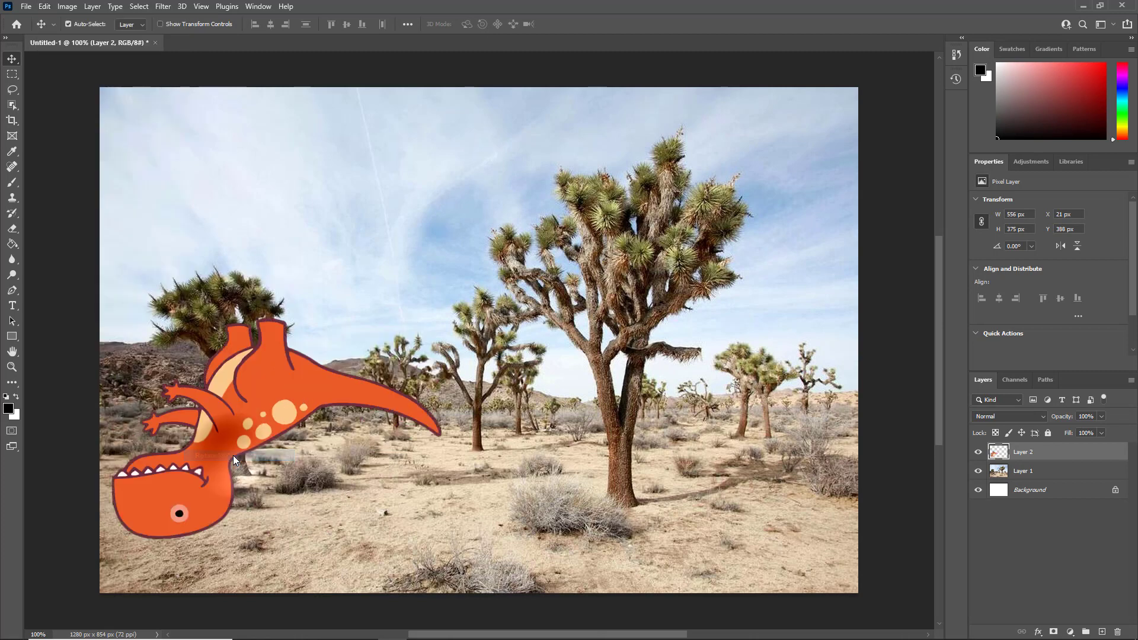
pyautogui.hotkey('ctrl', 'z')
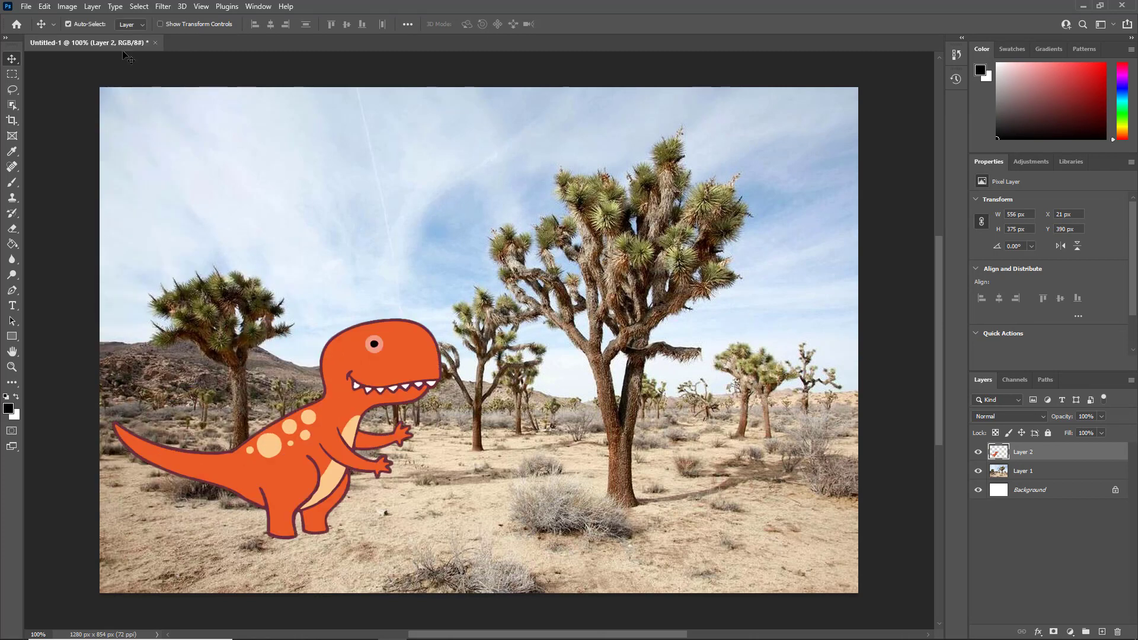
# Try flipping the dinosaur layer horizontally, and undo the flip.
pyautogui.click(44, 7)
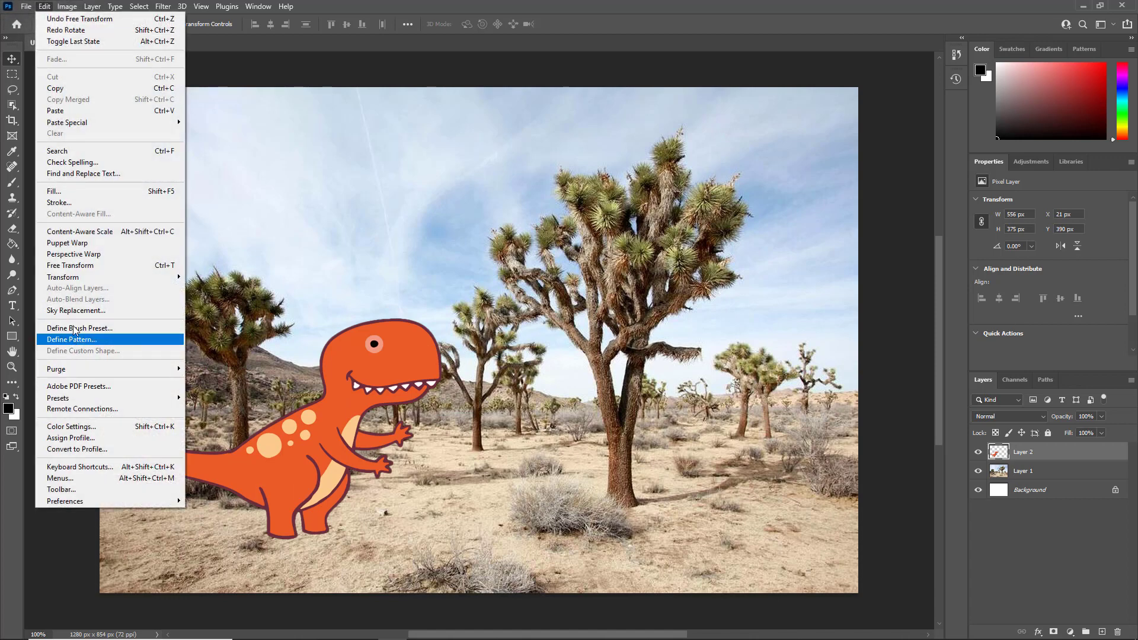
pyautogui.moveTo(119, 277)
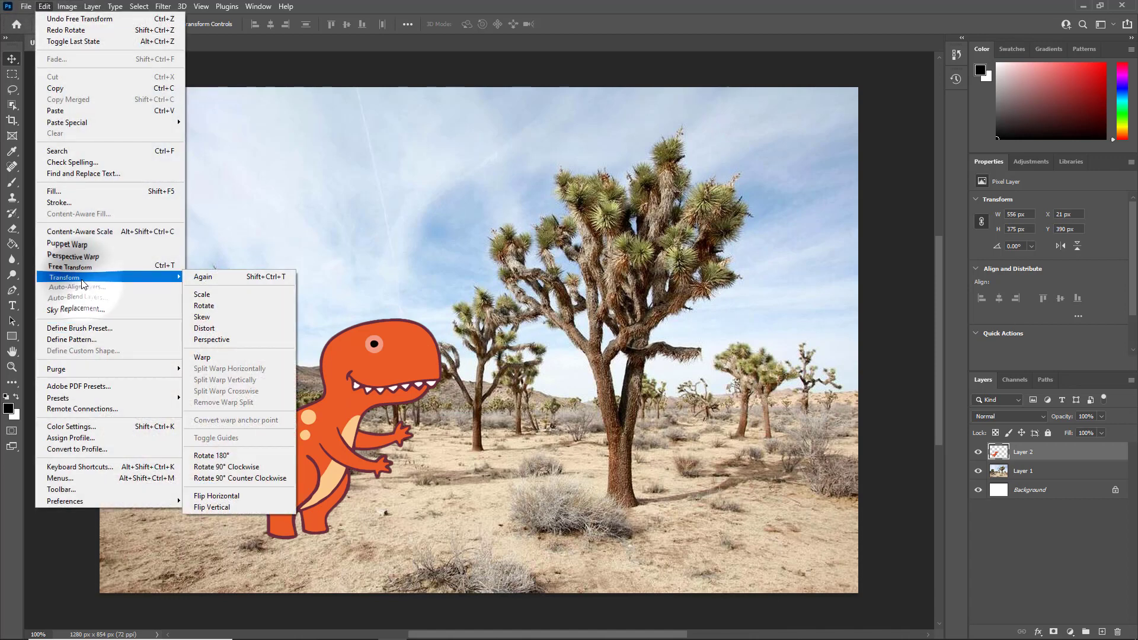
pyautogui.click(226, 498)
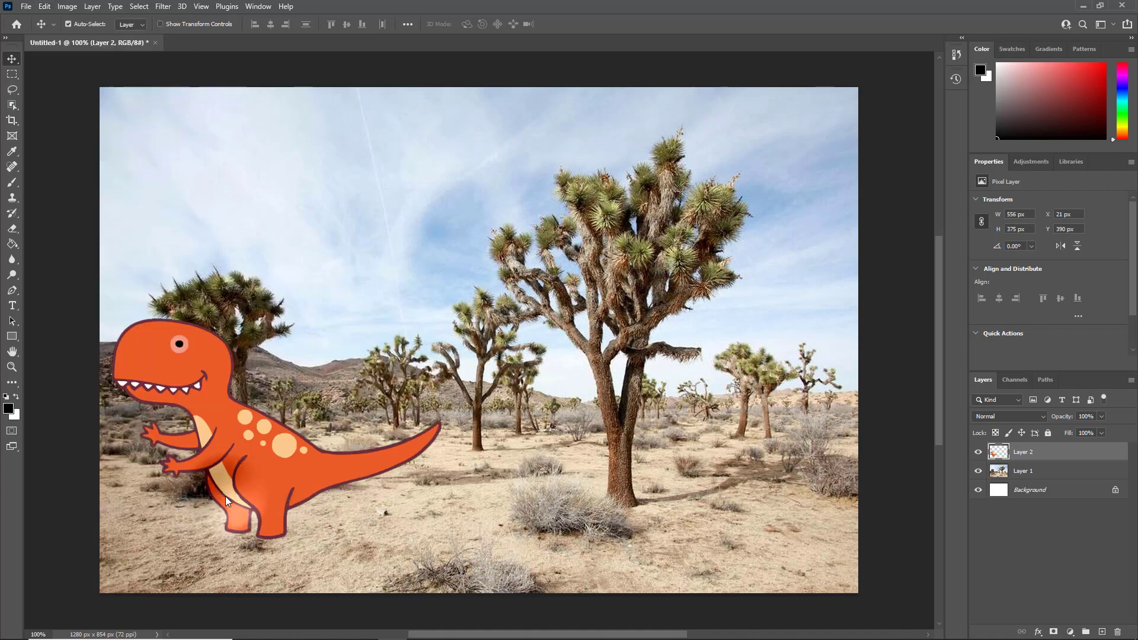
pyautogui.hotkey('ctrl', 'z')
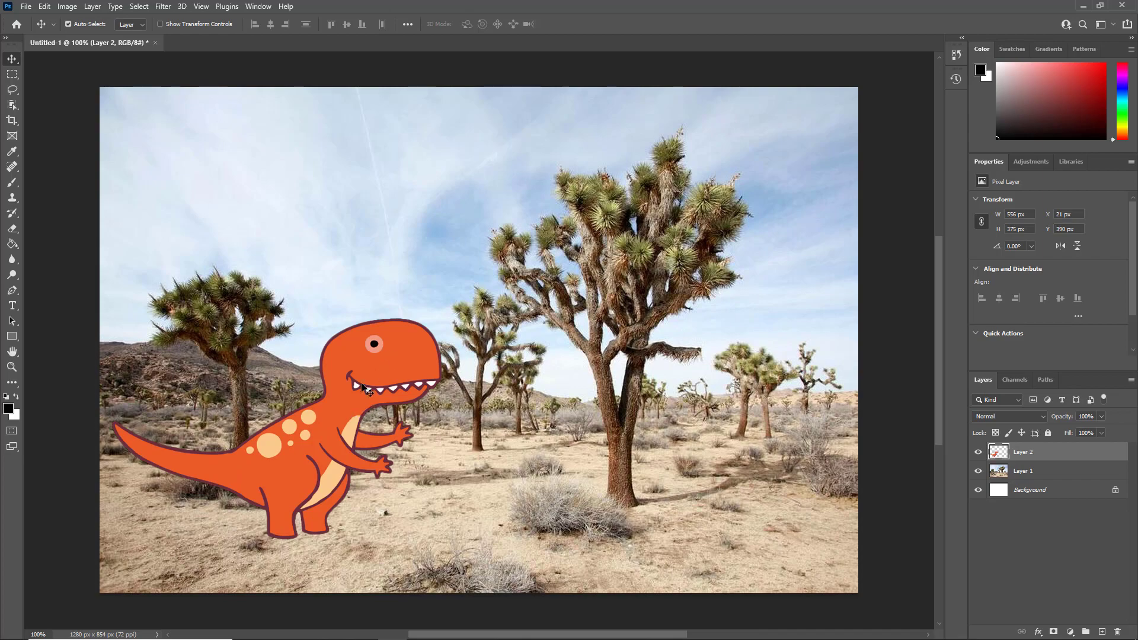
# Copy the top hat image from the web browser and paste it into the Photoshop composition above the dinosaur.
pyautogui.hotkey('alt', 'Tab')
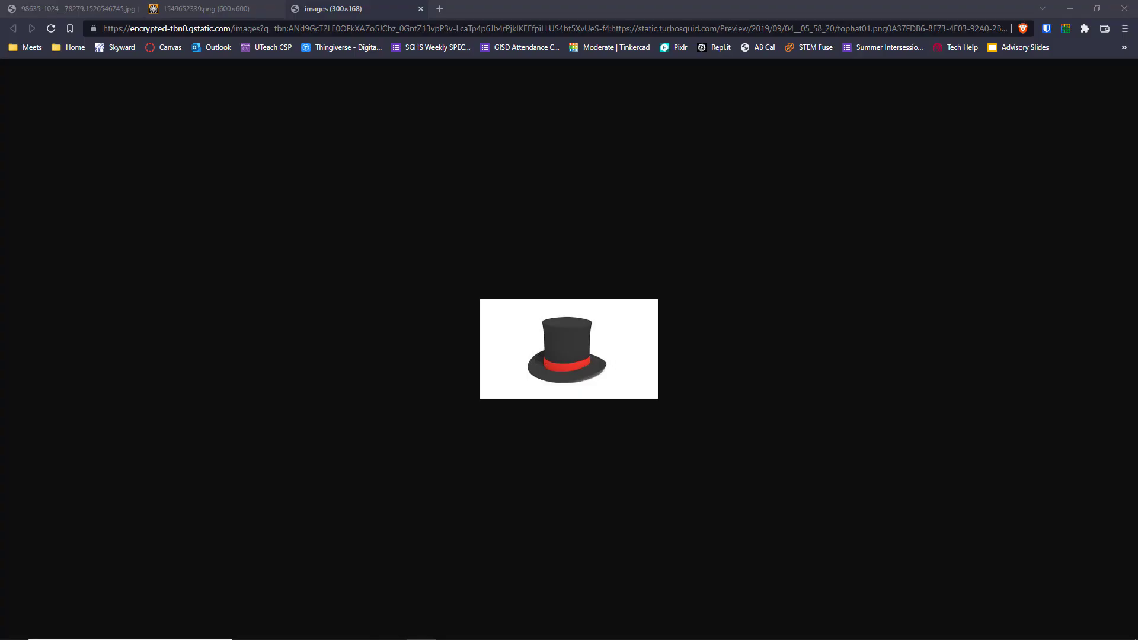
pyautogui.rightClick(568, 337)
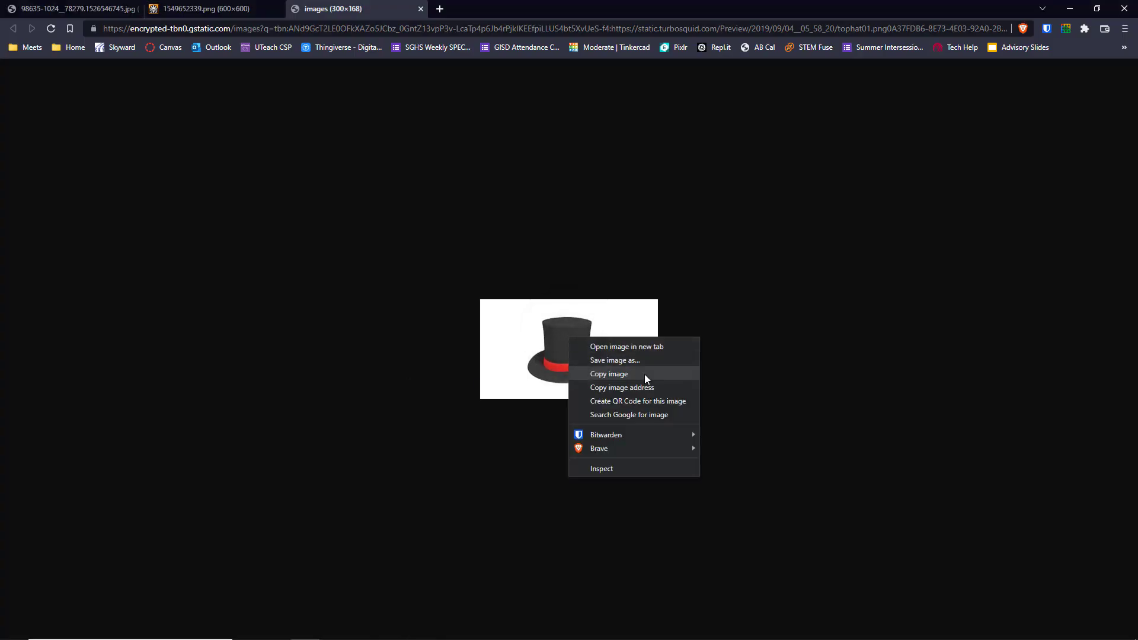
pyautogui.click(609, 374)
pyautogui.hotkey('alt', 'Tab')
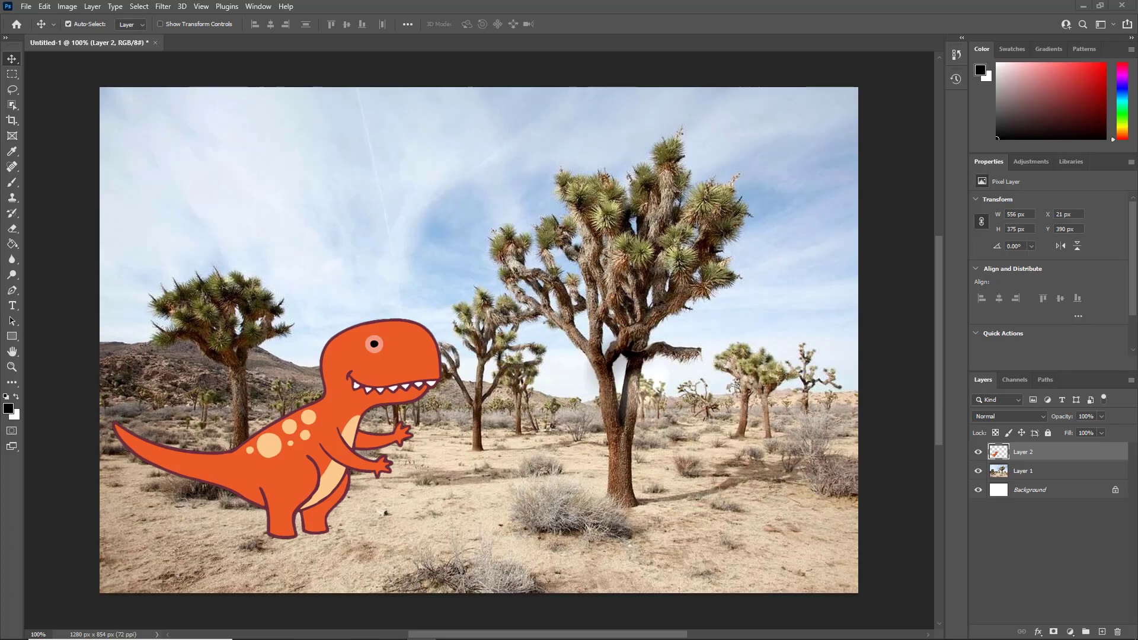
pyautogui.click(44, 6)
pyautogui.click(80, 110)
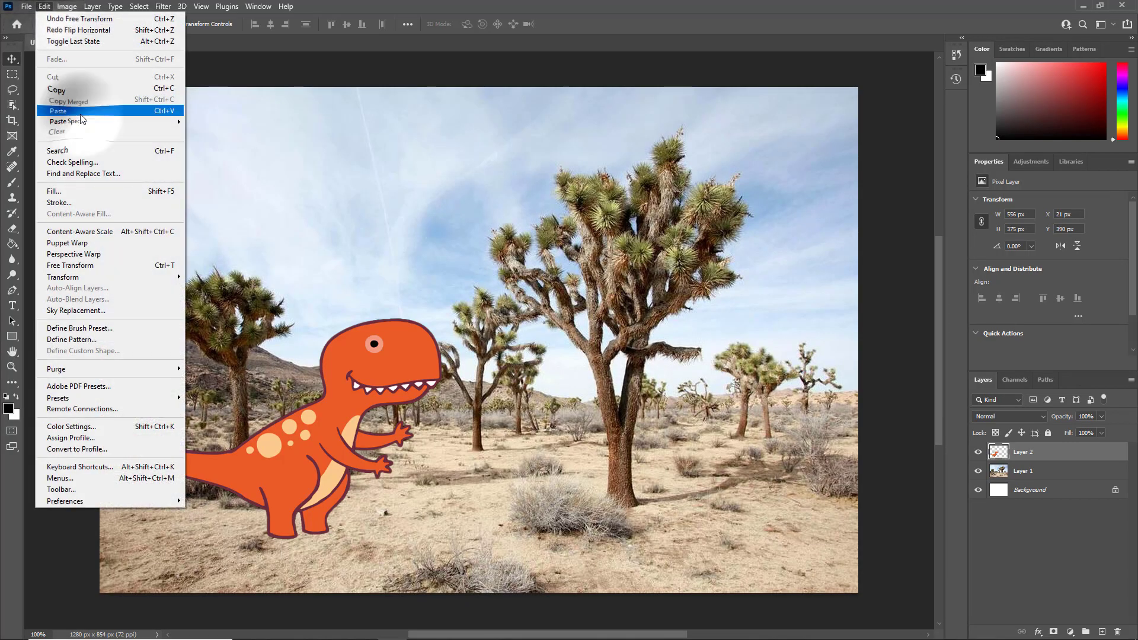
pyautogui.moveTo(429, 307); pyautogui.dragTo(290, 187)
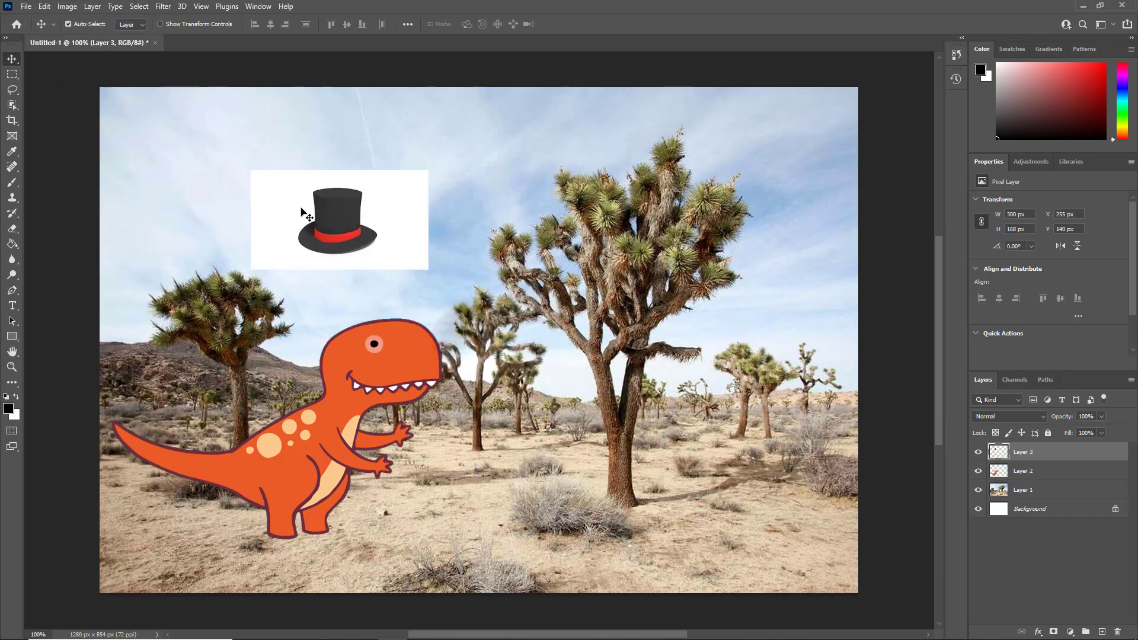
# Remove the white background around the top hat with an inverted Object Selection and place the hat on the dinosaur's head.
pyautogui.click(12, 104)
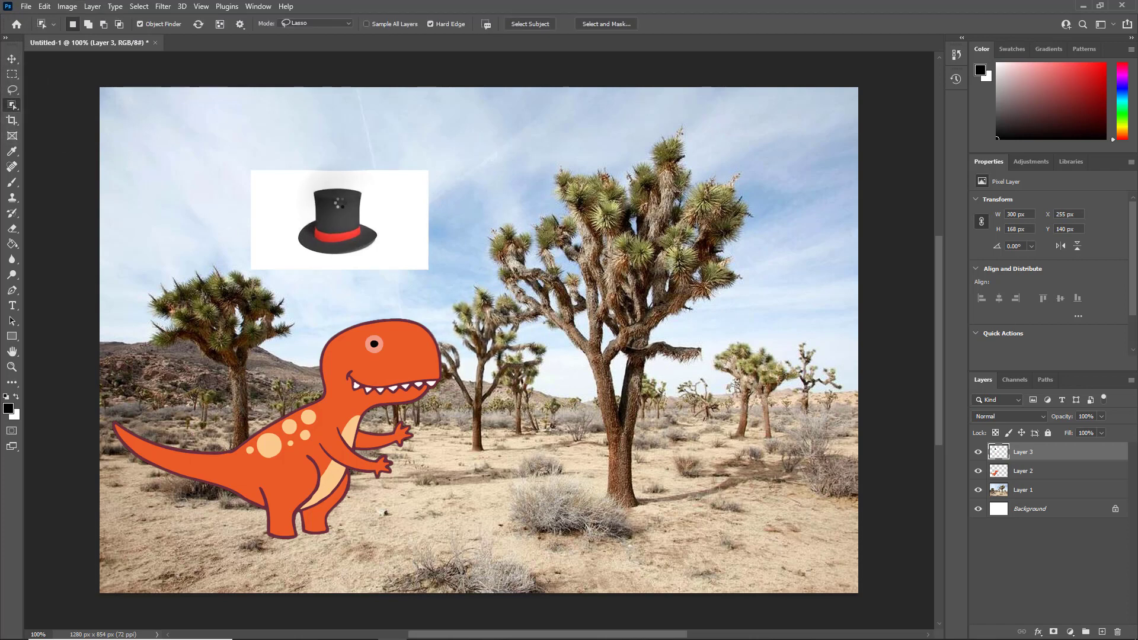
pyautogui.click(339, 203)
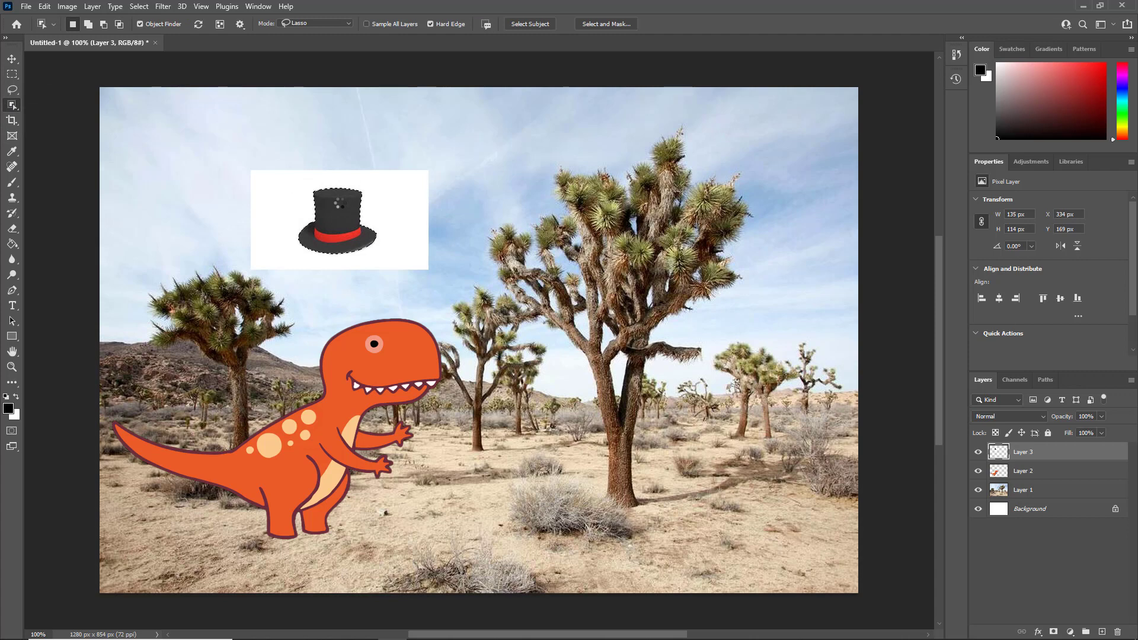
pyautogui.click(138, 7)
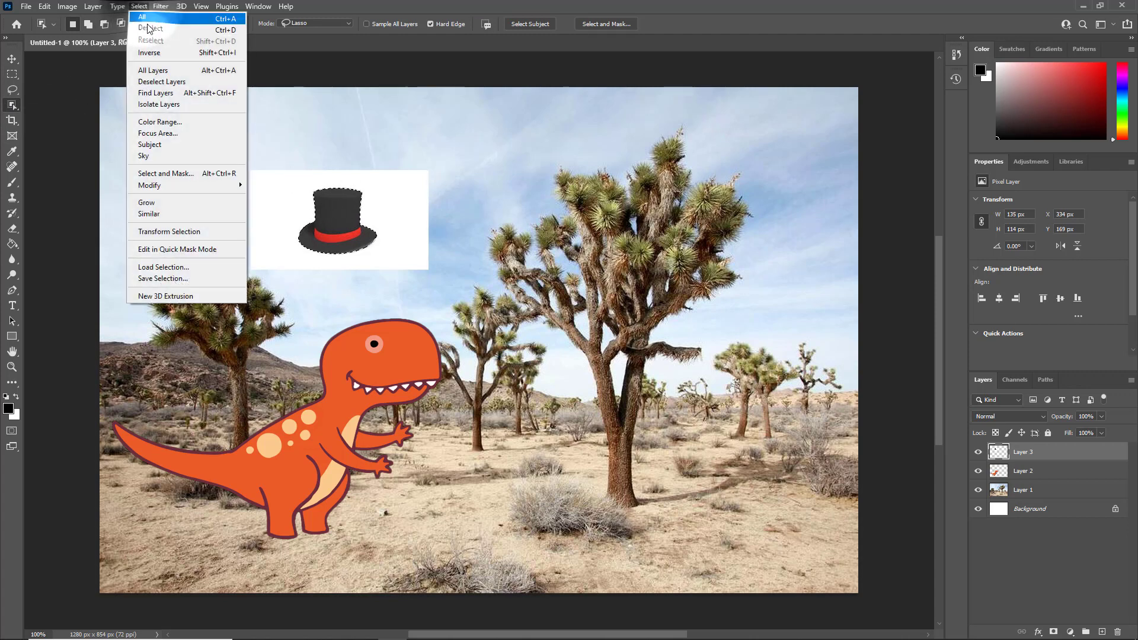
pyautogui.click(164, 52)
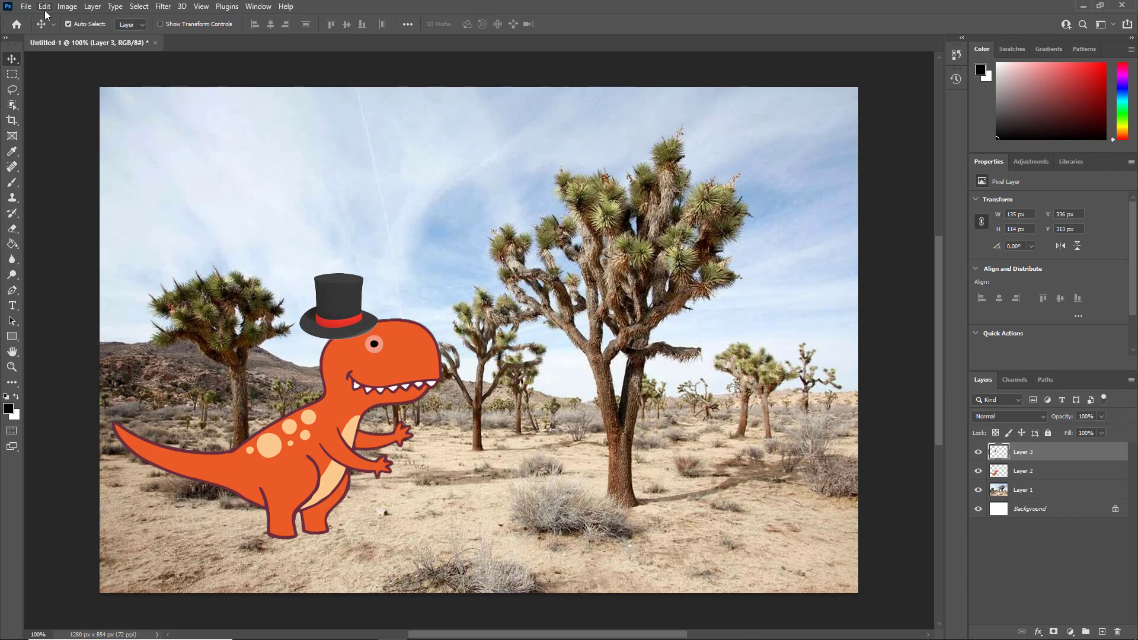
# Flip the top hat layer horizontally.
pyautogui.click(50, 9)
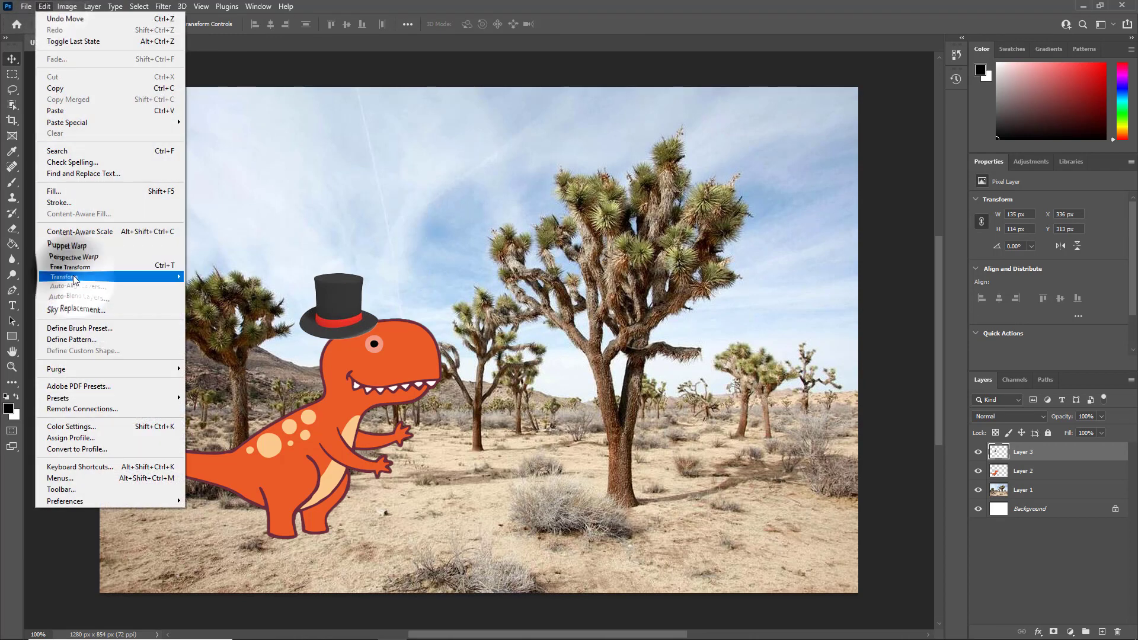
pyautogui.moveTo(119, 277)
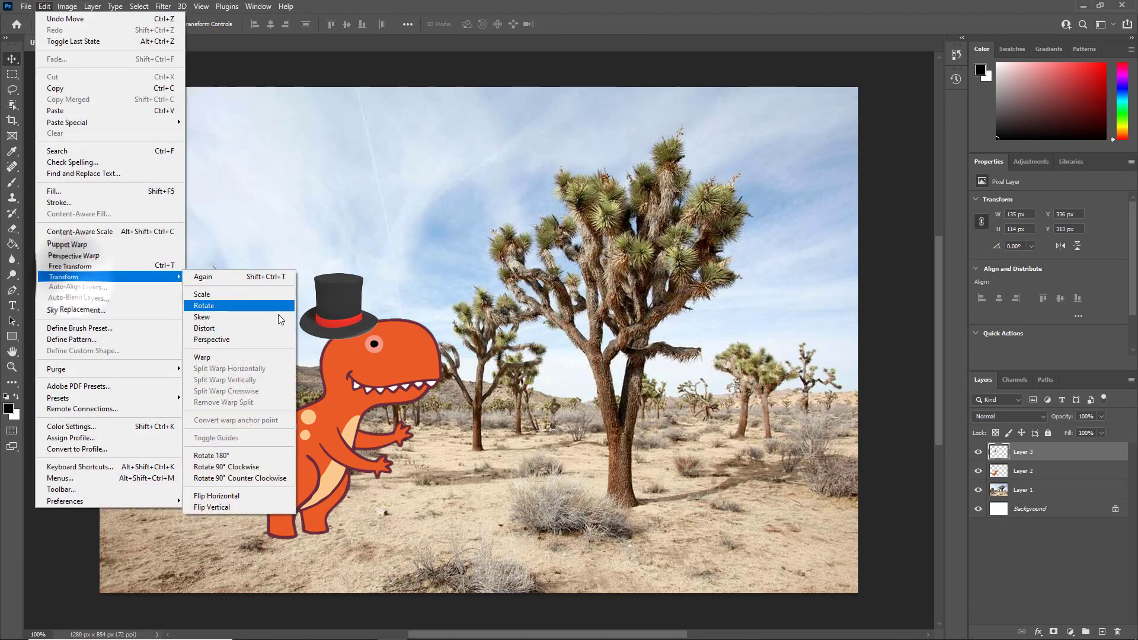
pyautogui.click(239, 499)
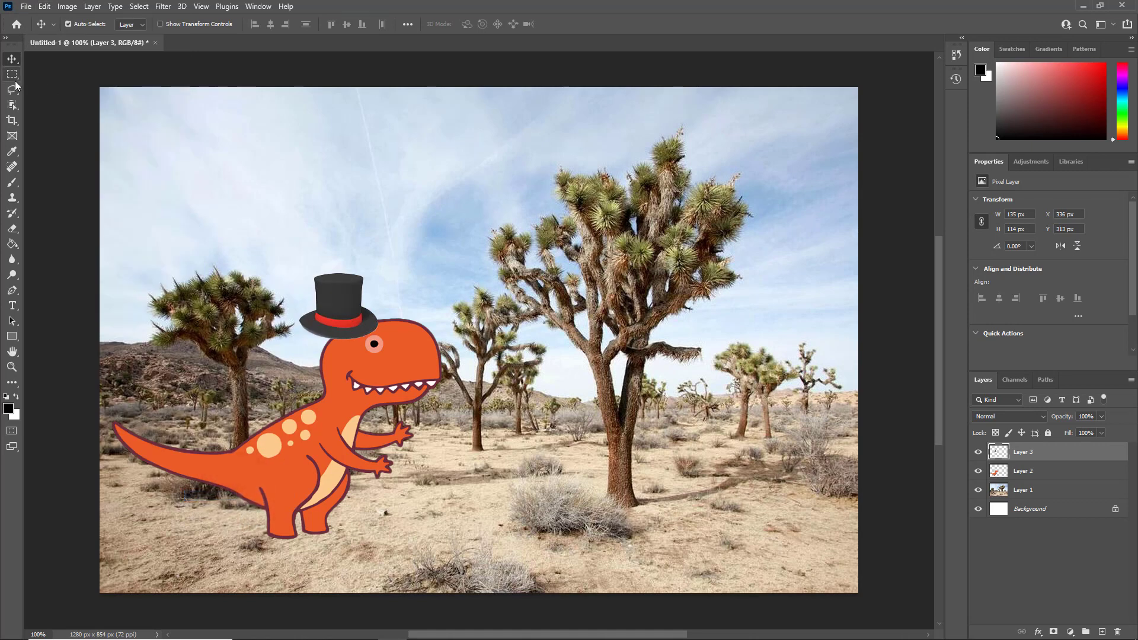
# Rotate the top hat about 23.8° counterclockwise with Free Transform.
pyautogui.click(44, 7)
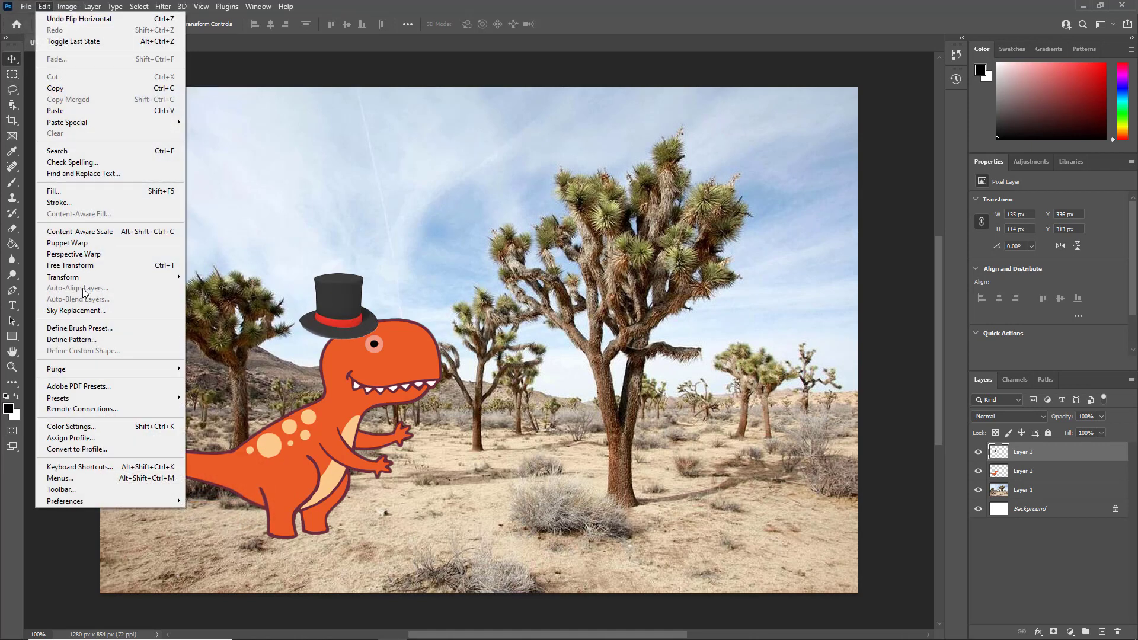
pyautogui.click(70, 265)
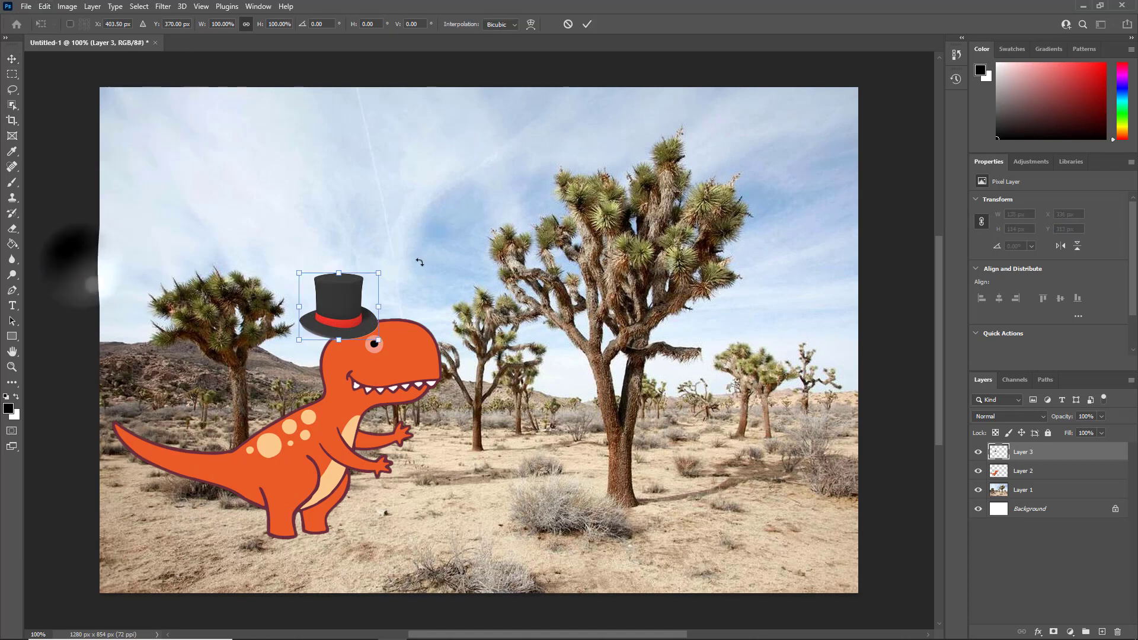
pyautogui.moveTo(419, 262); pyautogui.dragTo(385, 224)
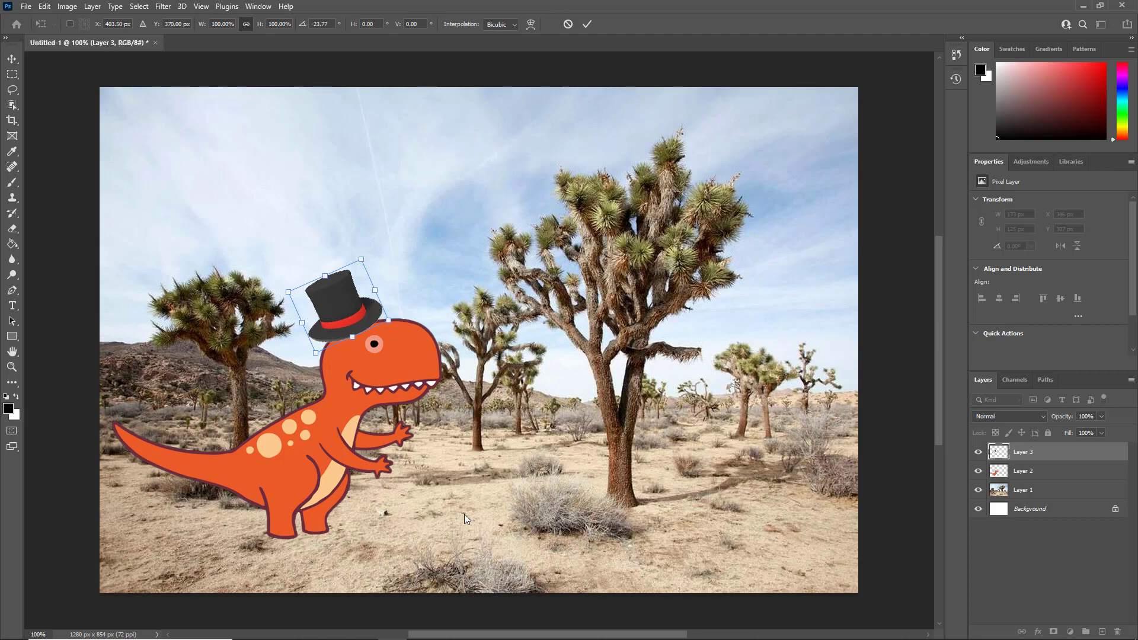
# Nudge the top hat 3 px right and 5 px down and scale it proportionally to about 91% on the dinosaur's head.
pyautogui.press('Right')
pyautogui.press('Right')
pyautogui.press('Right')
pyautogui.press('Down')
pyautogui.press('Down')
pyautogui.press('Down')
pyautogui.press('Down')
pyautogui.press('Down')
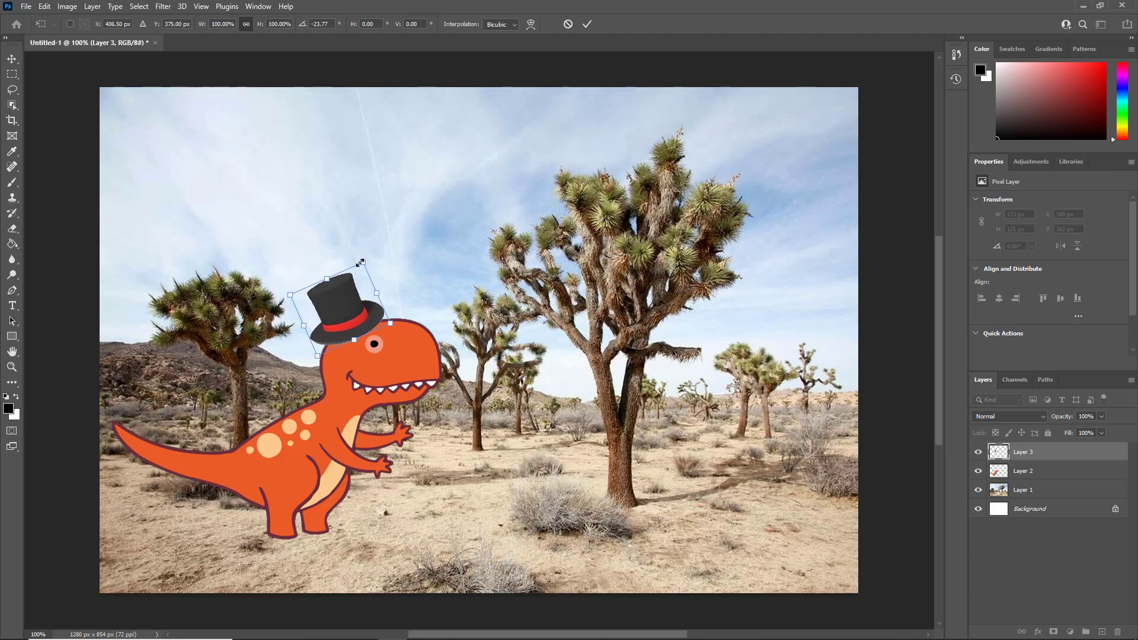
pyautogui.moveTo(361, 262)
pyautogui.mouseDown()
pyautogui.moveTo(375, 207)
pyautogui.moveTo(319, 306)
pyautogui.moveTo(359, 272)
pyautogui.mouseUp()
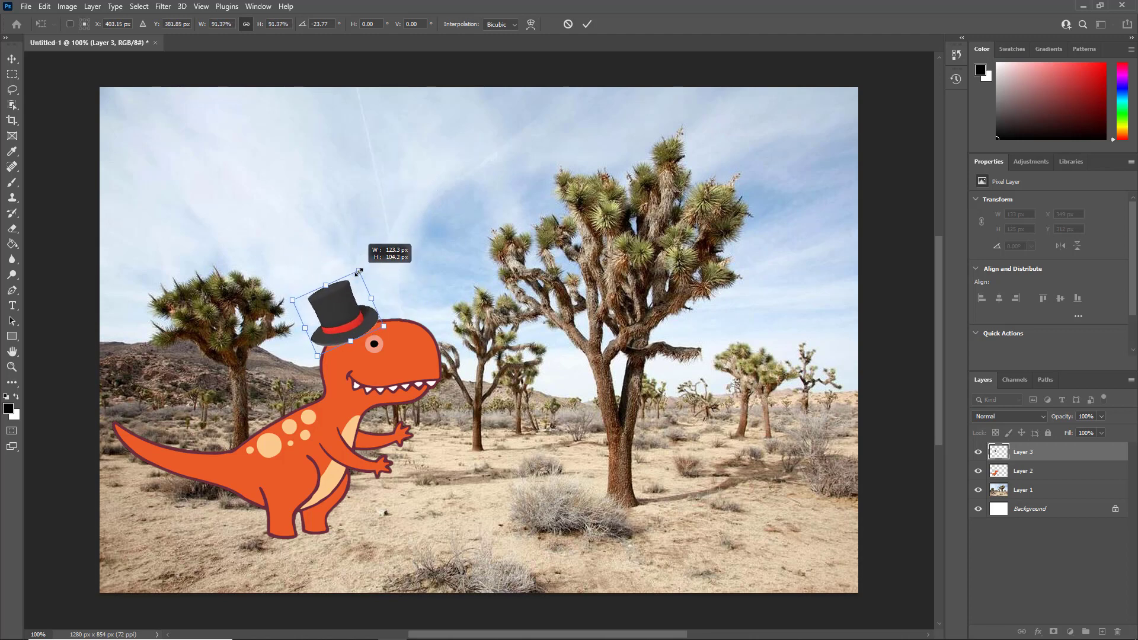
pyautogui.press('Return')
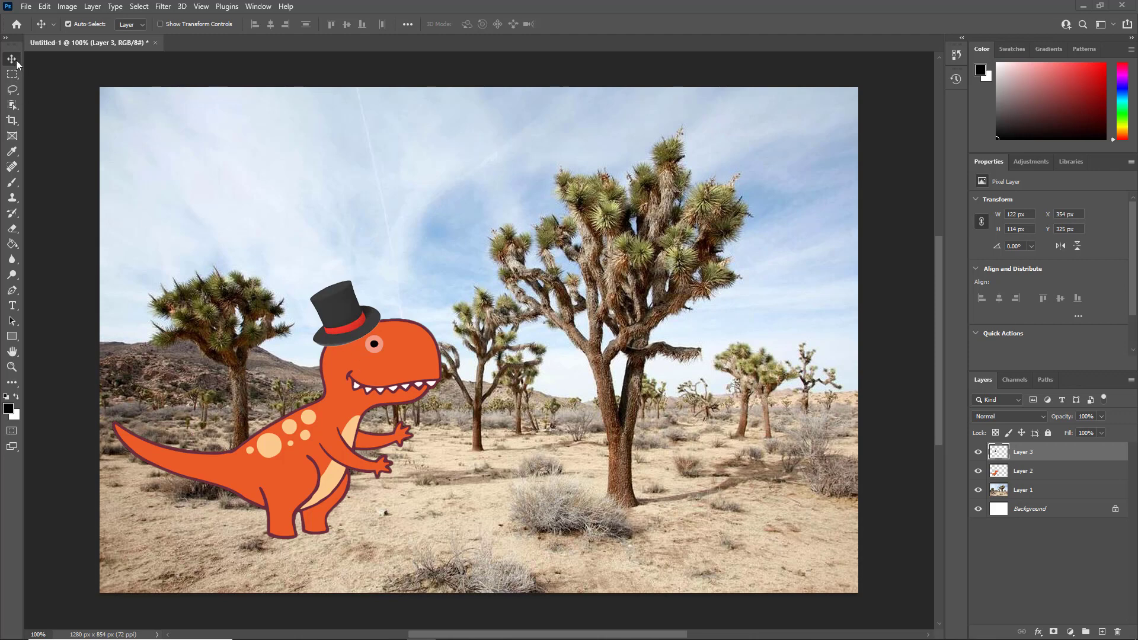
# Merge the top hat layer down into the dinosaur layer and move the combined figure to about X 25 px, Y 385 px.
pyautogui.moveTo(351, 374); pyautogui.dragTo(574, 238)
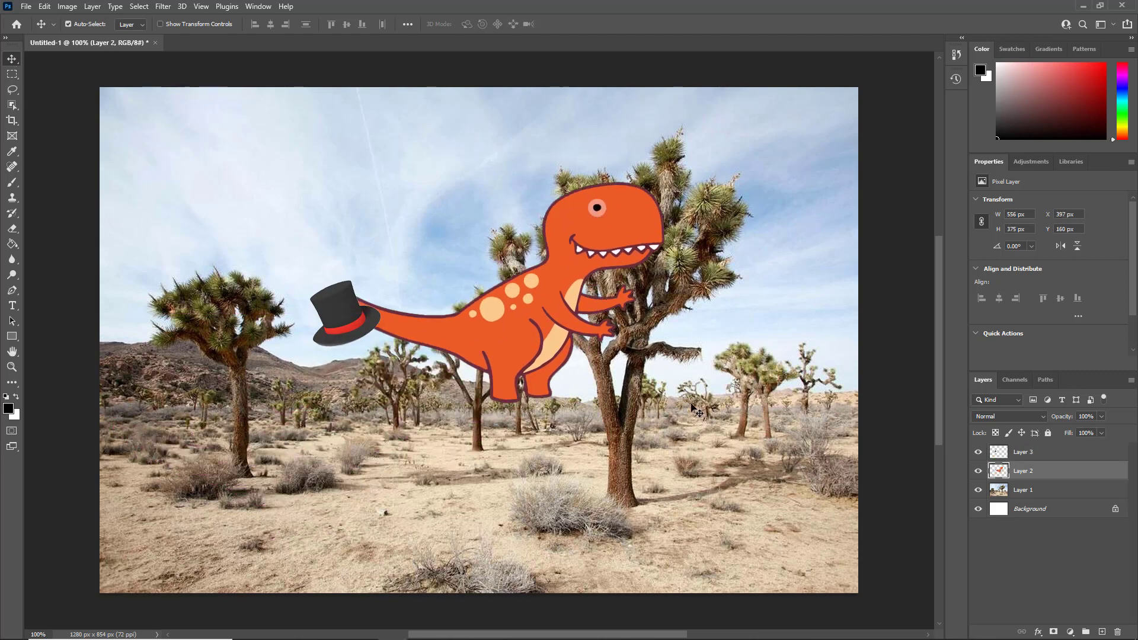
pyautogui.hotkey('ctrl', 'z')
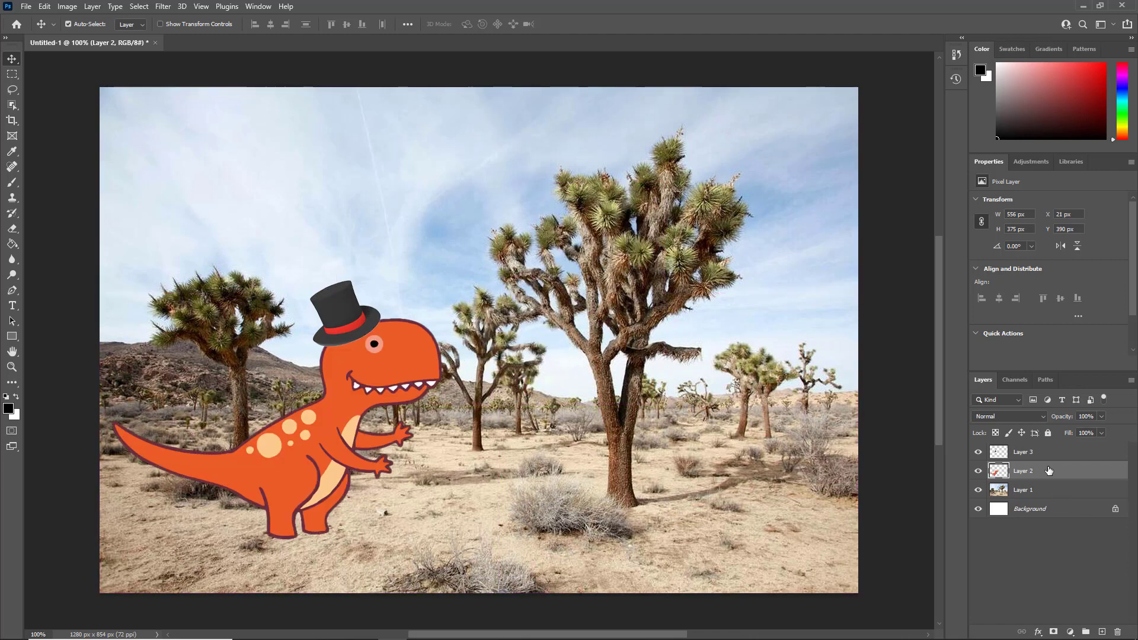
pyautogui.click(1021, 454)
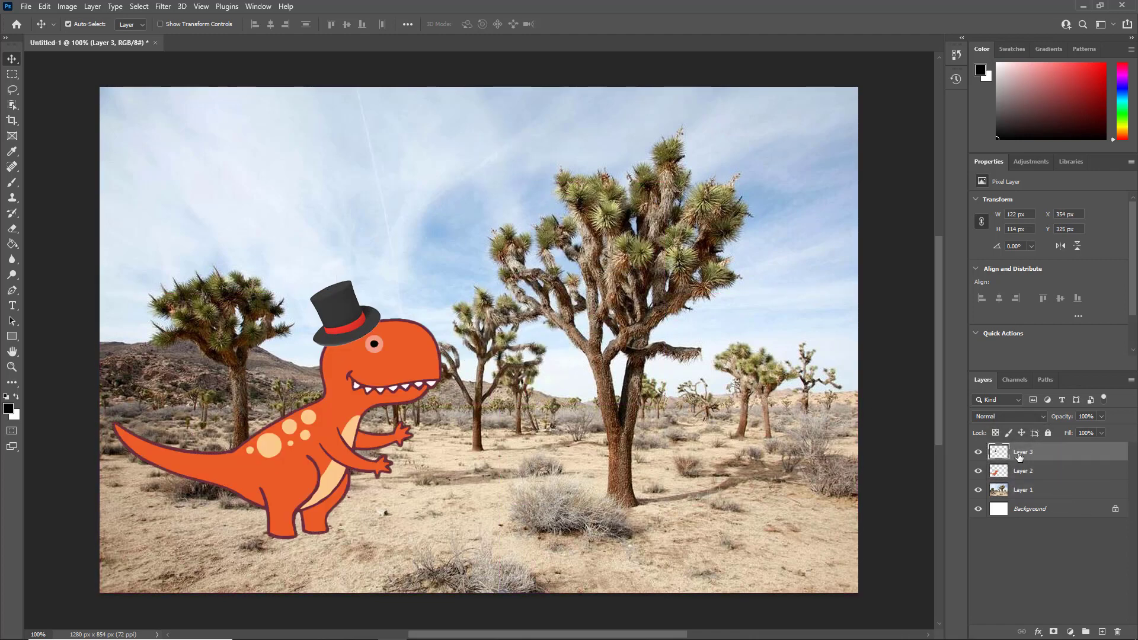
pyautogui.rightClick(1020, 455)
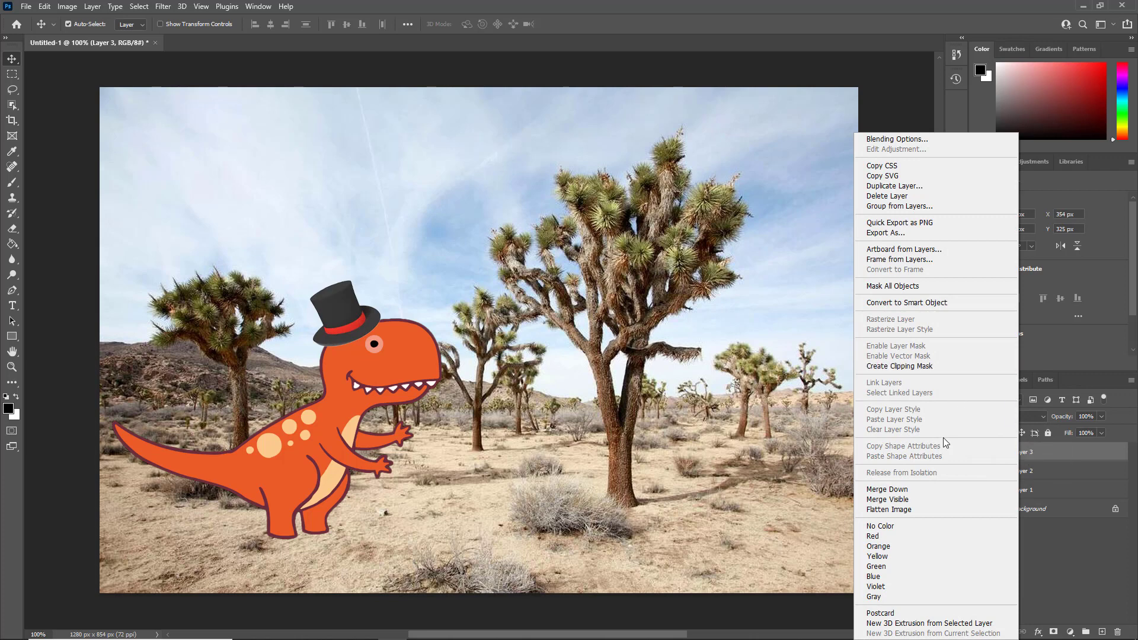
pyautogui.click(898, 491)
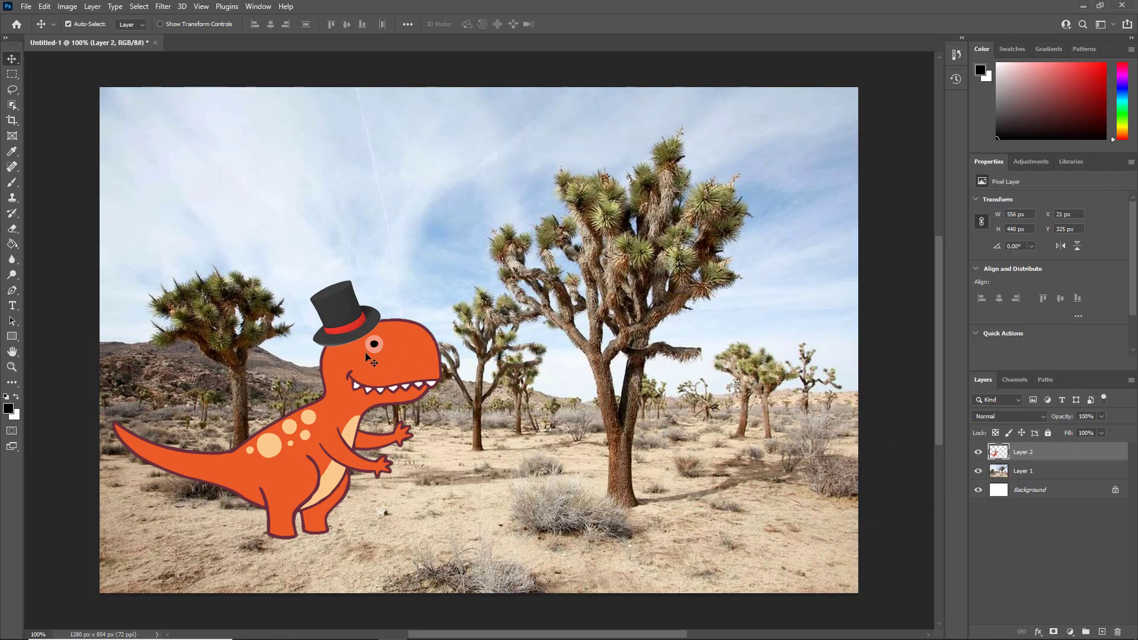
pyautogui.moveTo(366, 355); pyautogui.dragTo(343, 377)
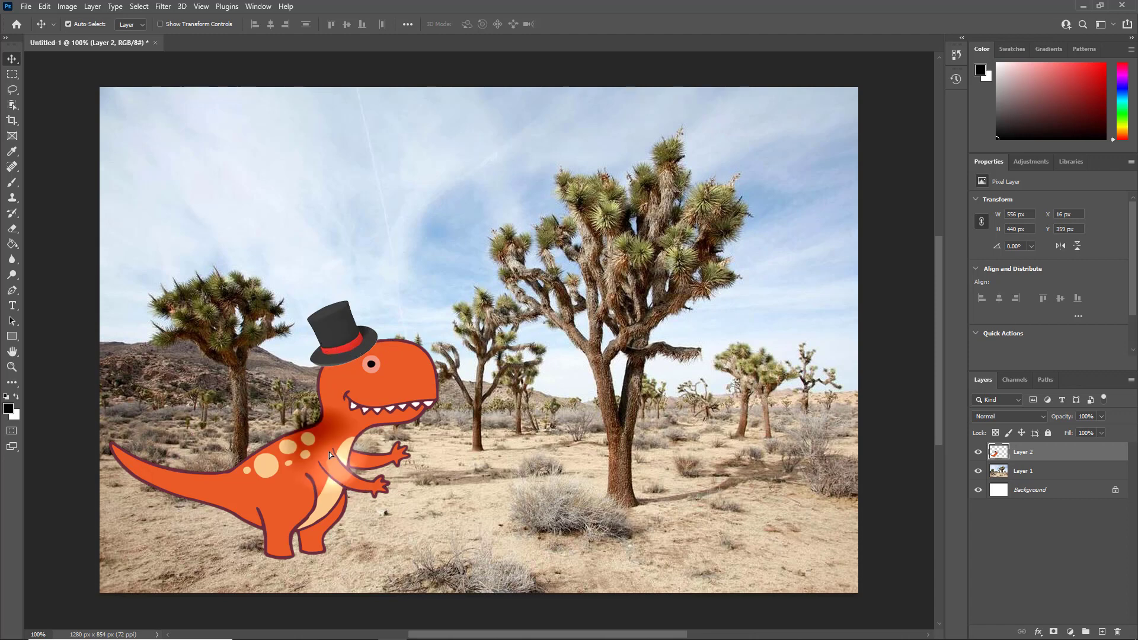
pyautogui.moveTo(329, 452); pyautogui.dragTo(334, 467)
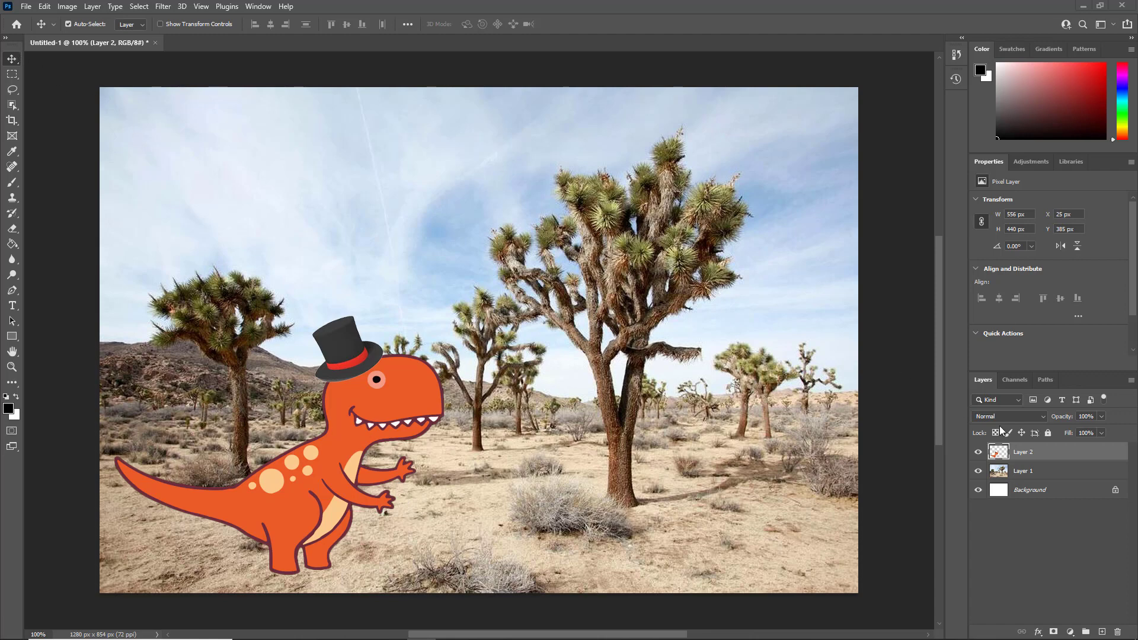
# Duplicate the merged dinosaur layer under the name "shadow".
pyautogui.rightClick(1023, 452)
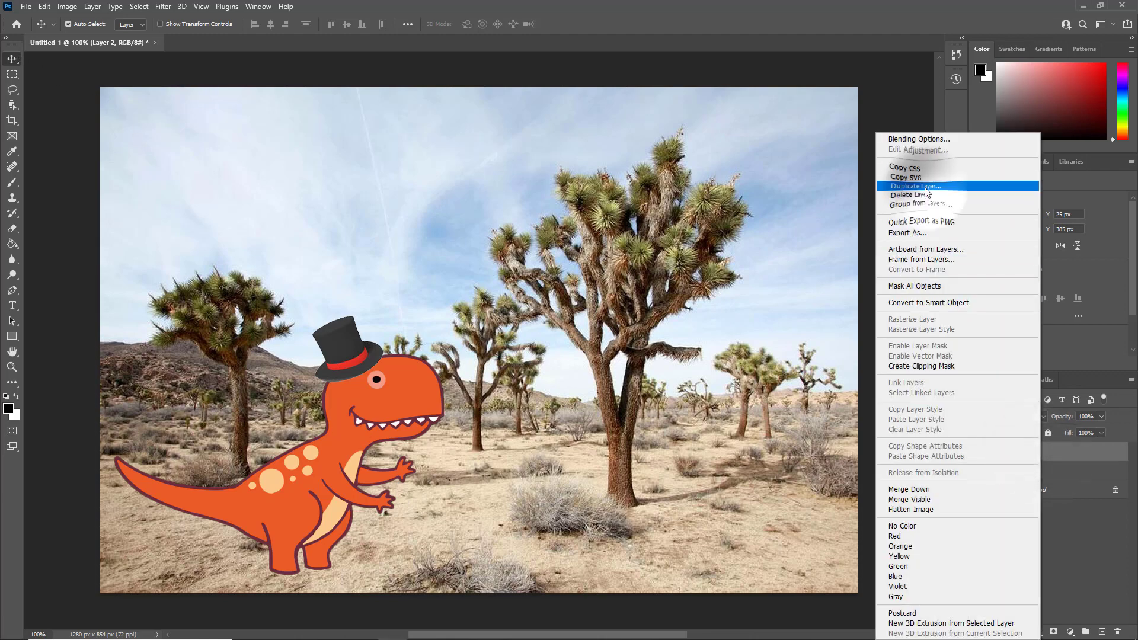
pyautogui.click(916, 186)
pyautogui.write('s')
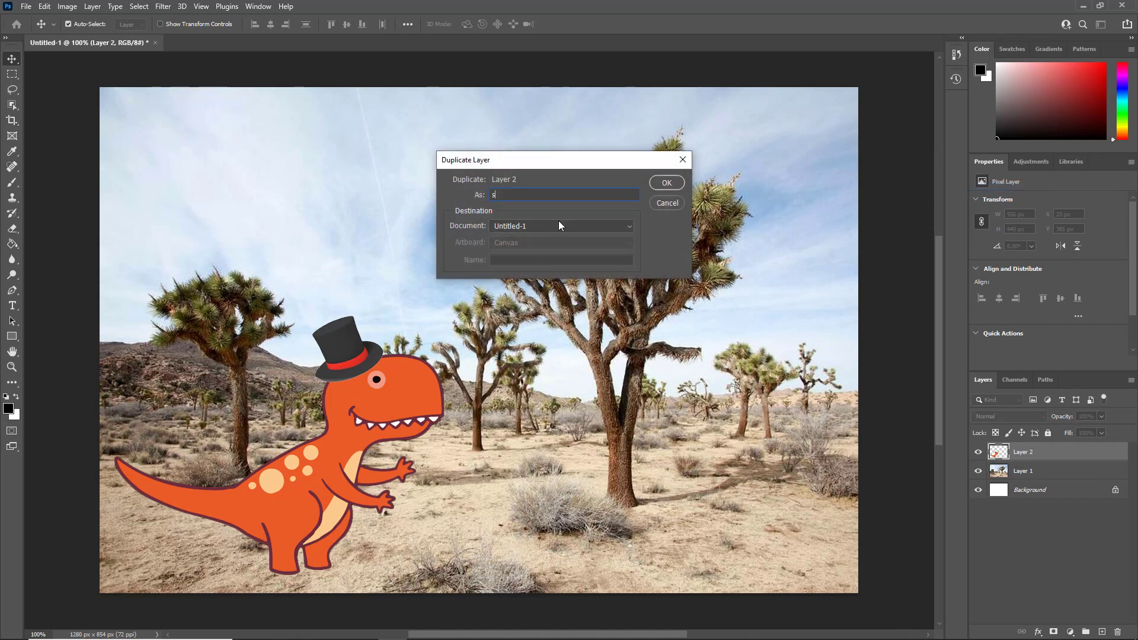
pyautogui.write('hadow')
pyautogui.press('Return')
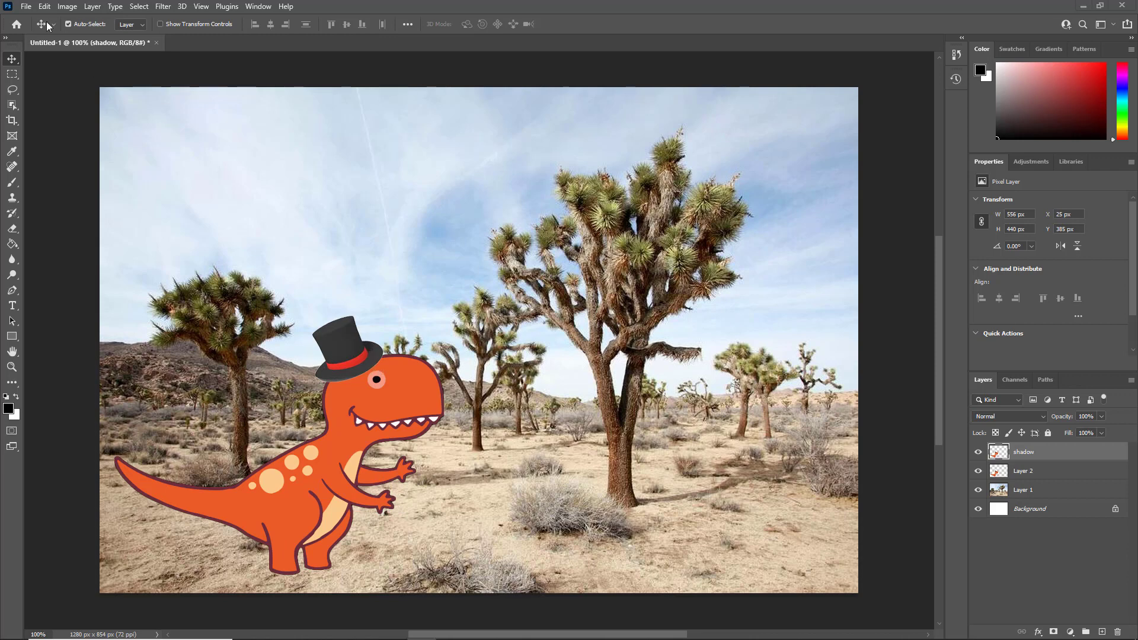
# Fill the entire dinosaur silhouette on the shadow layer with dark gray #434343 using the Paint Bucket at tolerance 255.
pyautogui.click(15, 245)
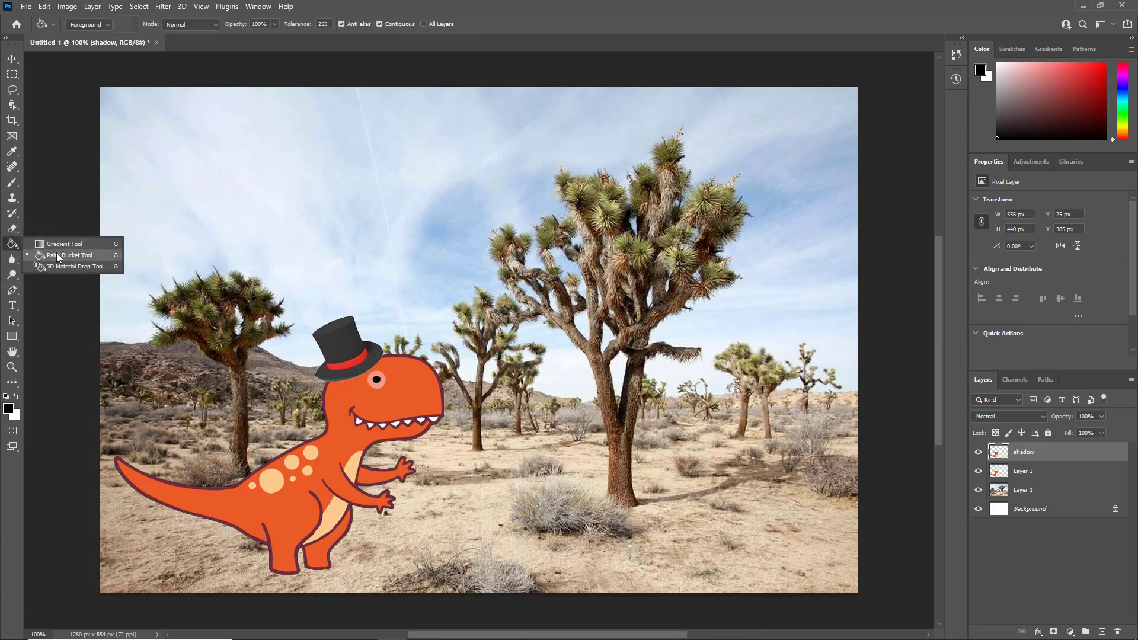
pyautogui.click(57, 257)
pyautogui.click(8, 408)
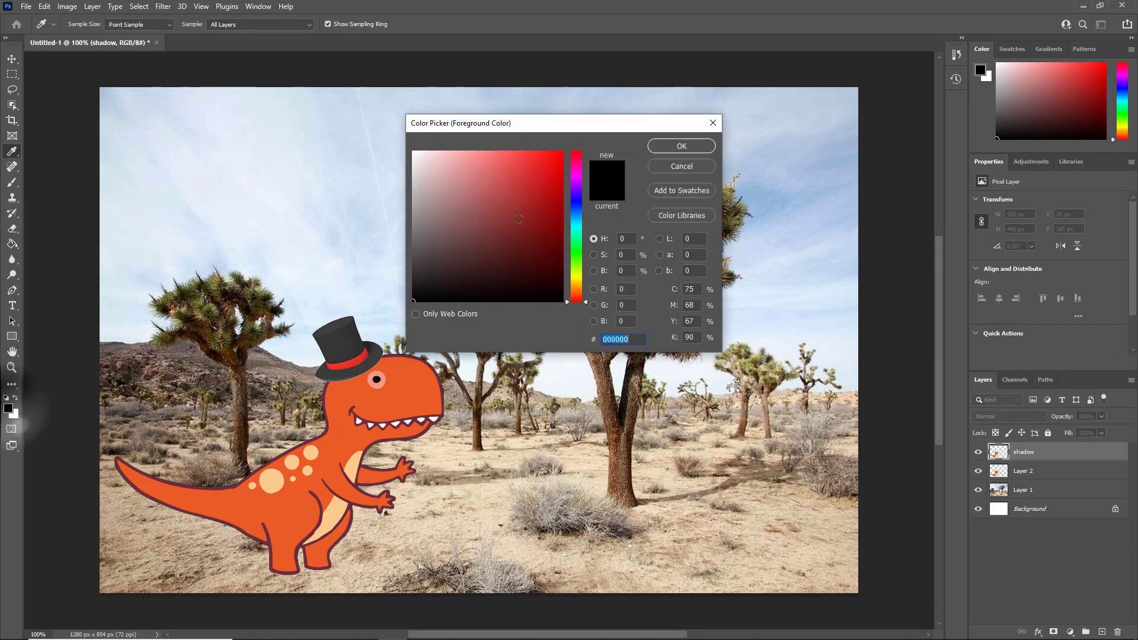
pyautogui.moveTo(485, 272); pyautogui.dragTo(375, 262)
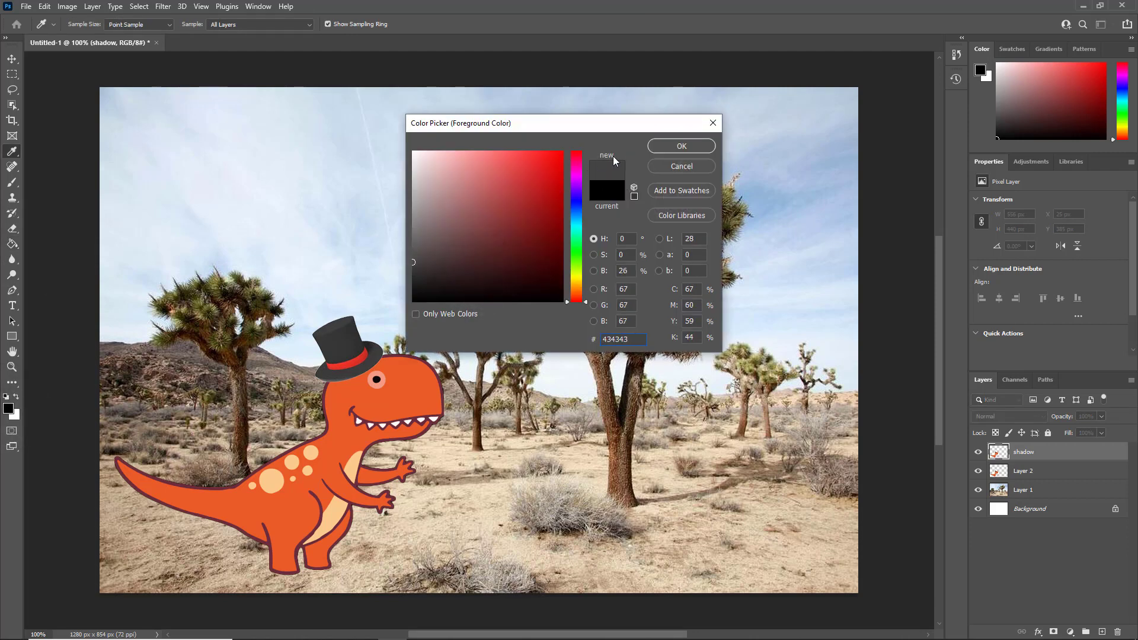
pyautogui.click(677, 145)
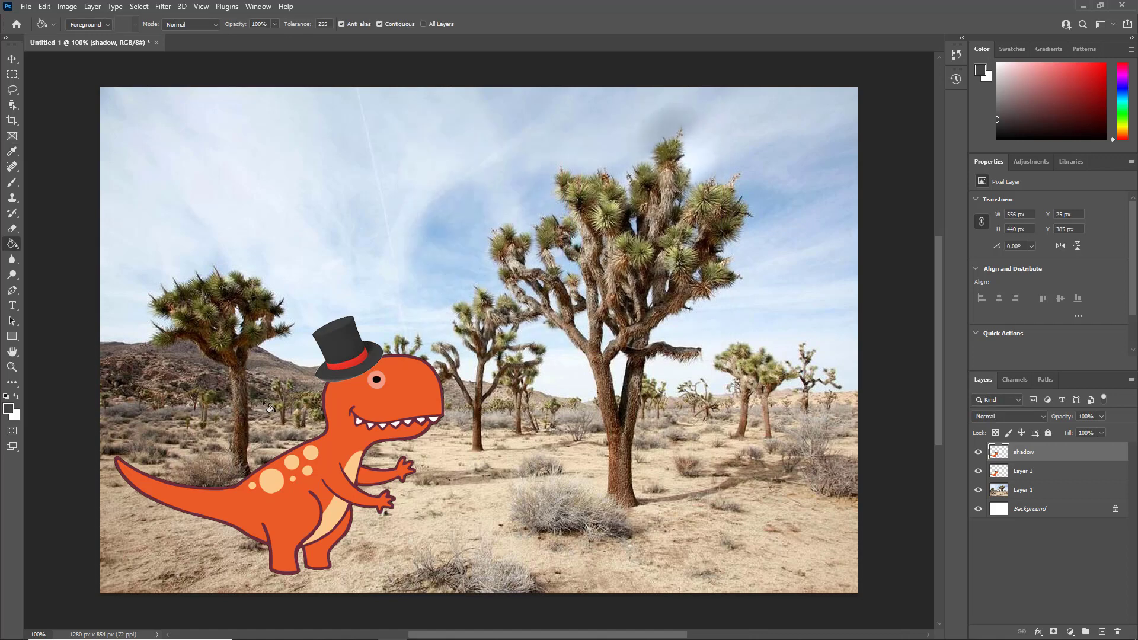
pyautogui.click(365, 407)
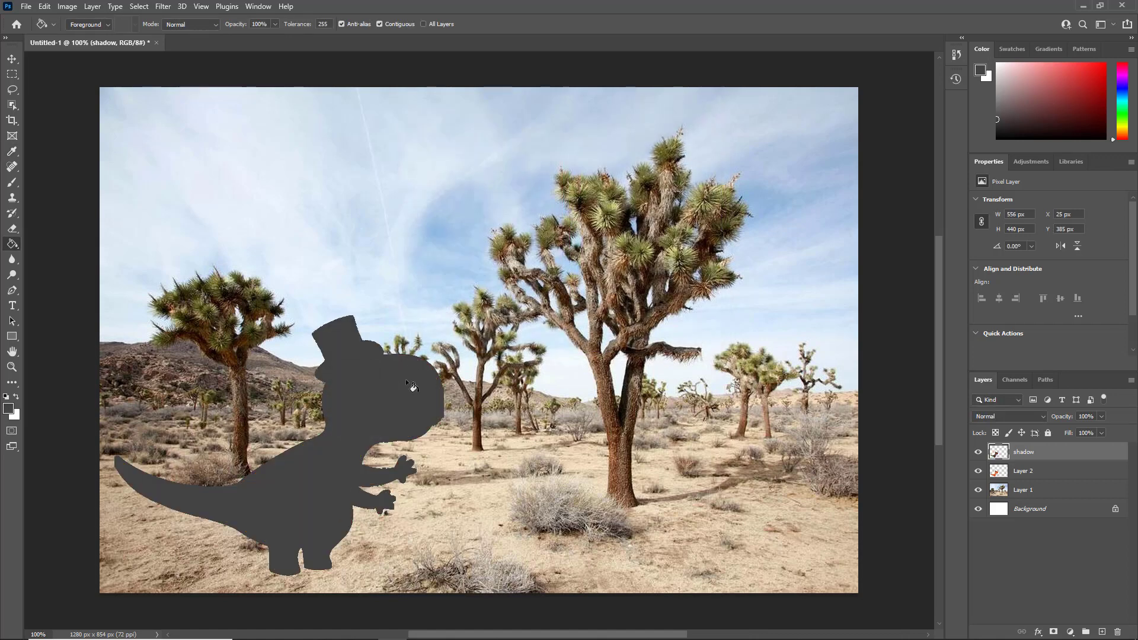
pyautogui.click(323, 24)
# Distort the shadow layer with Free Transform so it lies along the ground toward the large tree, and place it below Layer 2.
pyautogui.click(45, 6)
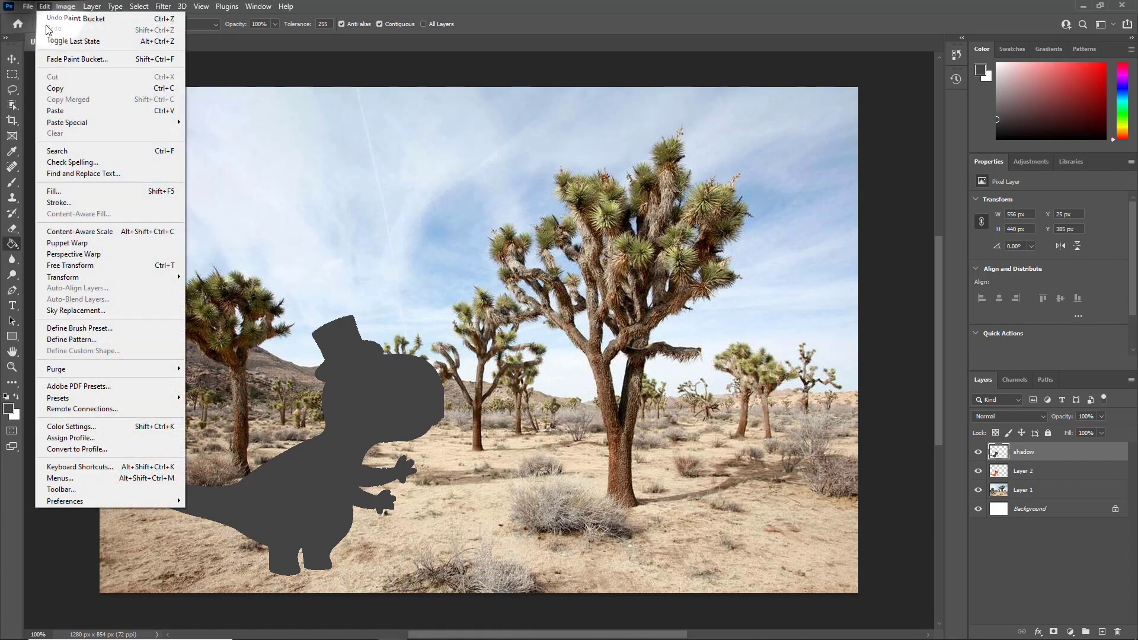
pyautogui.click(79, 265)
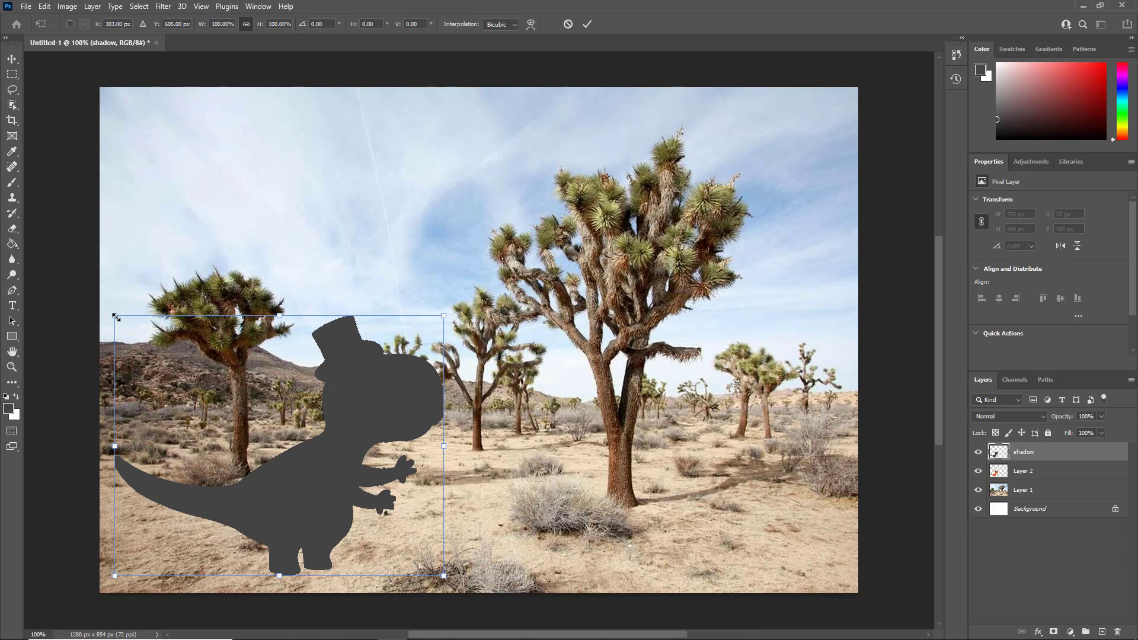
pyautogui.moveTo(116, 318); pyautogui.dragTo(277, 380)
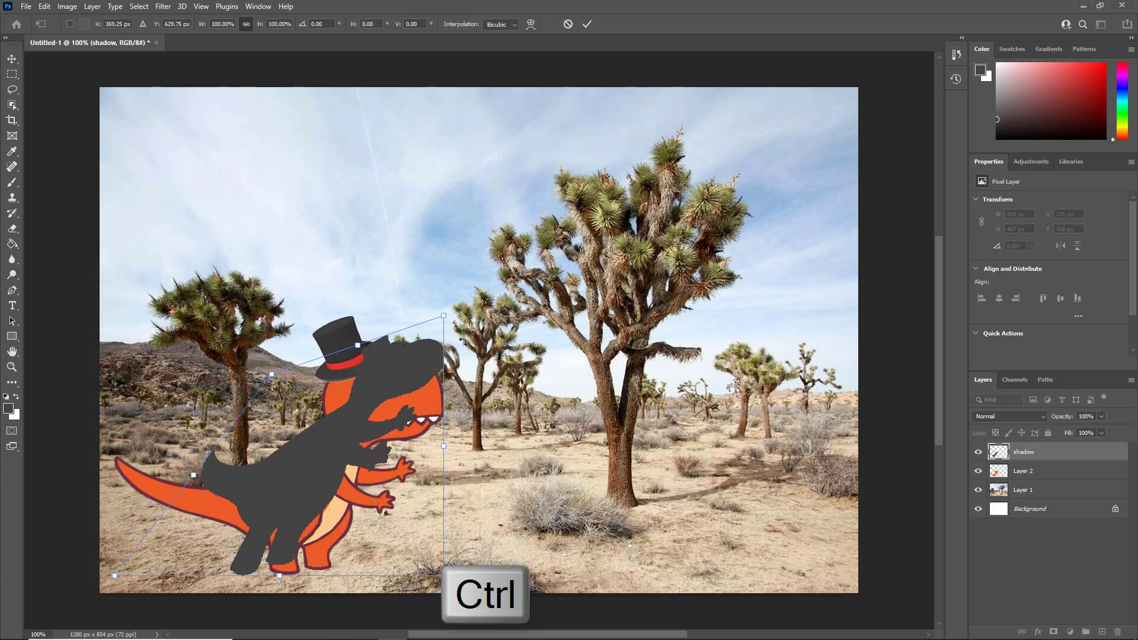
pyautogui.moveTo(447, 325); pyautogui.dragTo(647, 442)
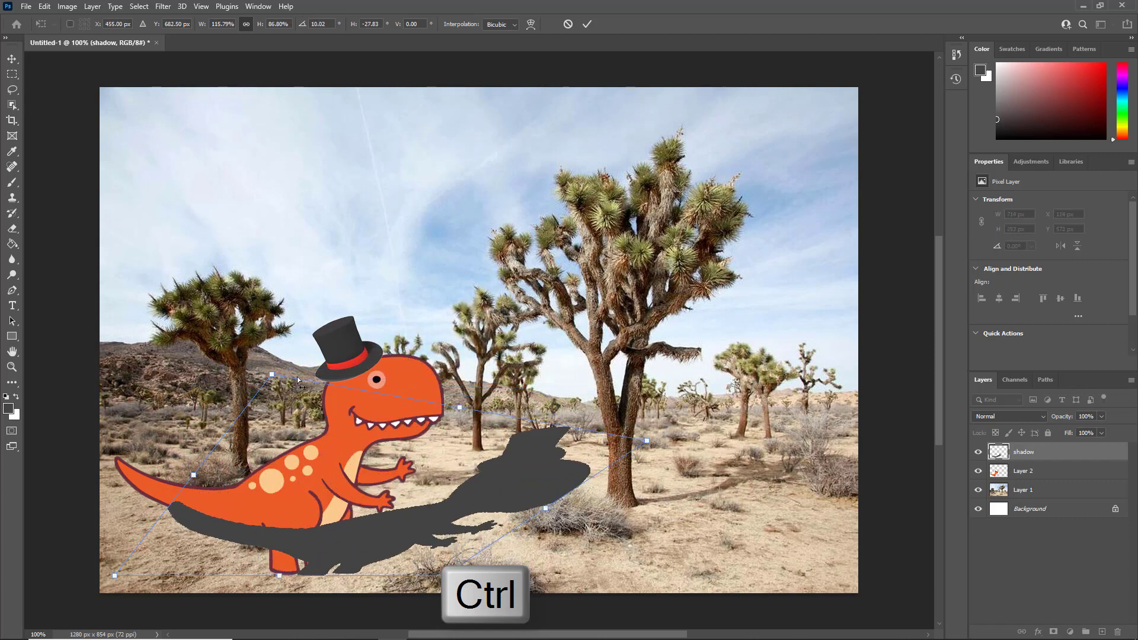
pyautogui.moveTo(271, 375); pyautogui.dragTo(412, 428)
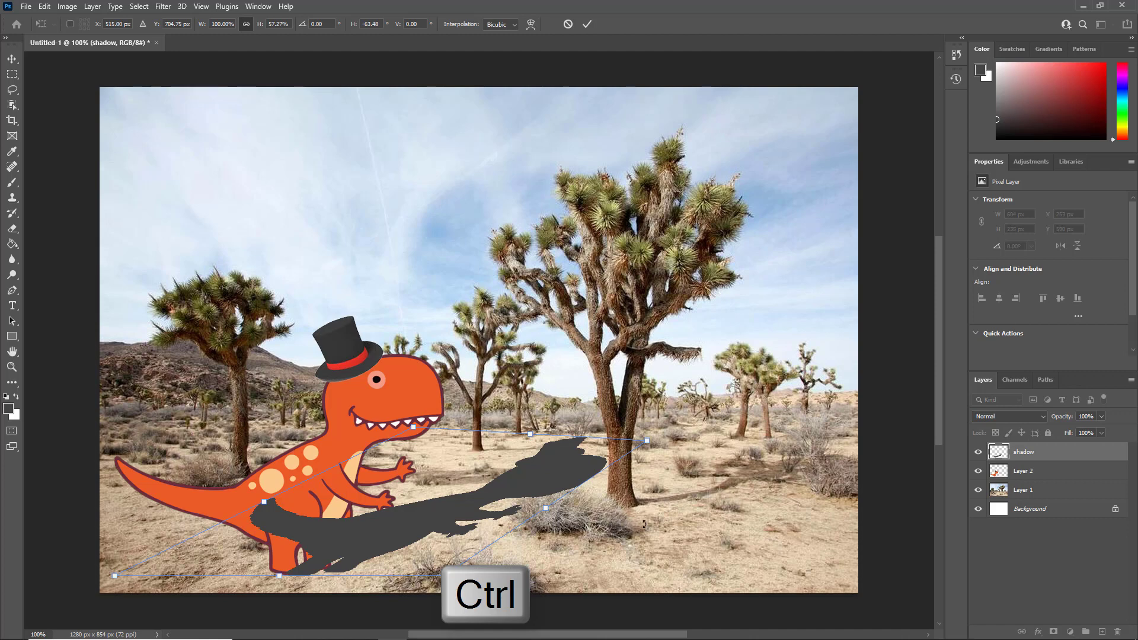
pyautogui.moveTo(648, 442); pyautogui.dragTo(692, 505)
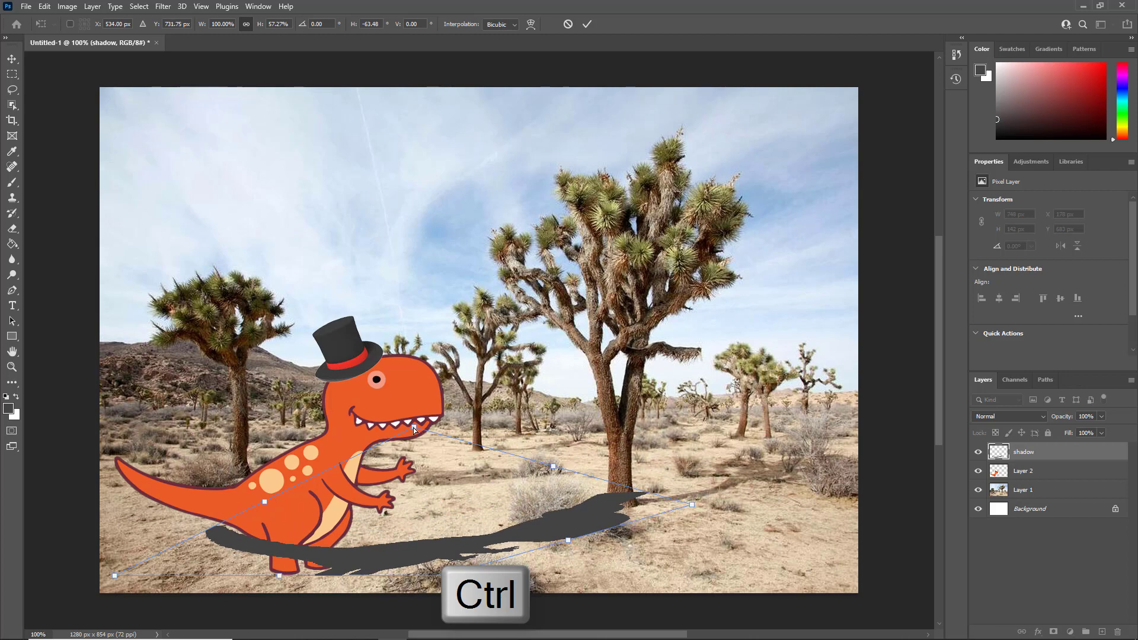
pyautogui.moveTo(414, 429); pyautogui.dragTo(511, 473)
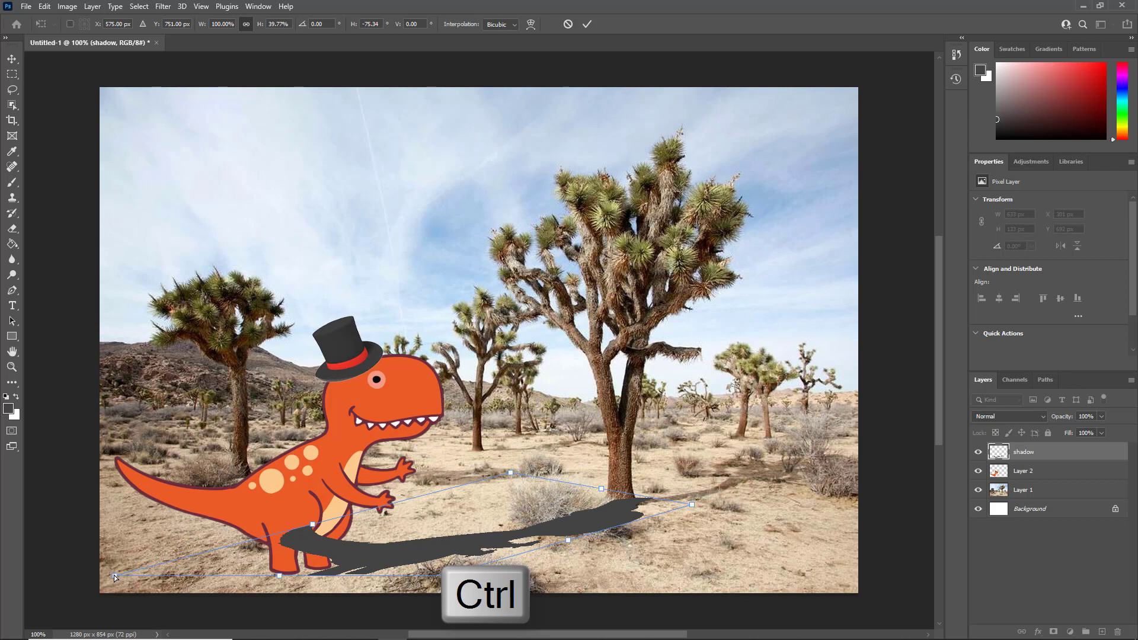
pyautogui.moveTo(117, 578); pyautogui.dragTo(80, 573)
pyautogui.moveTo(1026, 454)
pyautogui.mouseDown()
pyautogui.moveTo(1029, 435)
pyautogui.moveTo(1031, 480)
pyautogui.mouseUp()
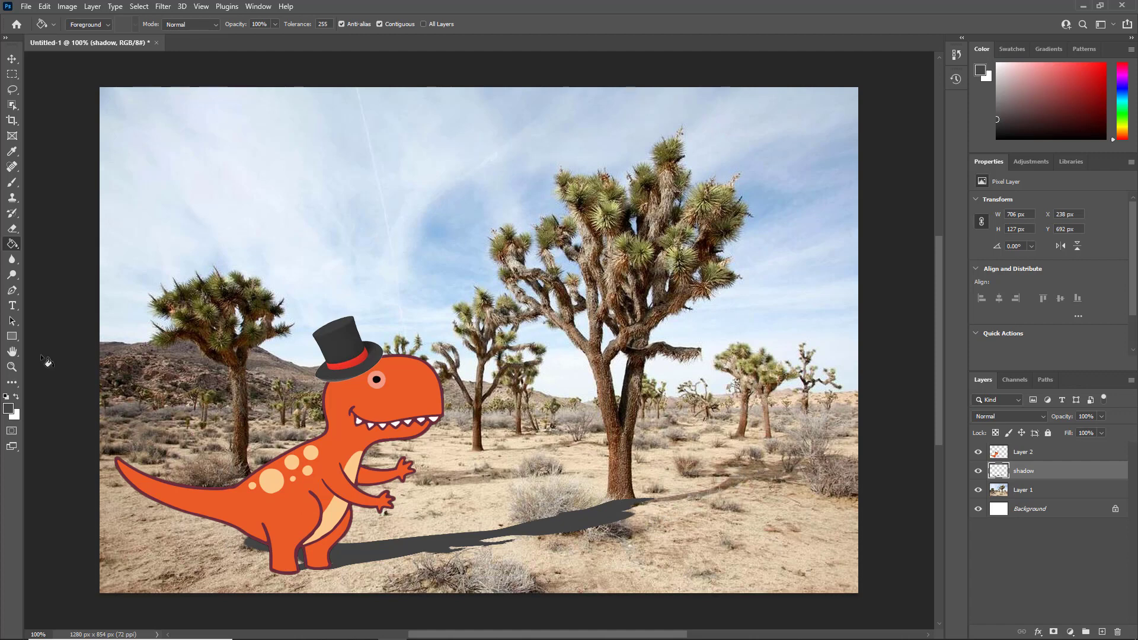
# Compare the silhouette with the large tree's shadow and lower the shadow layer's opacity to 26%.
pyautogui.click(11, 367)
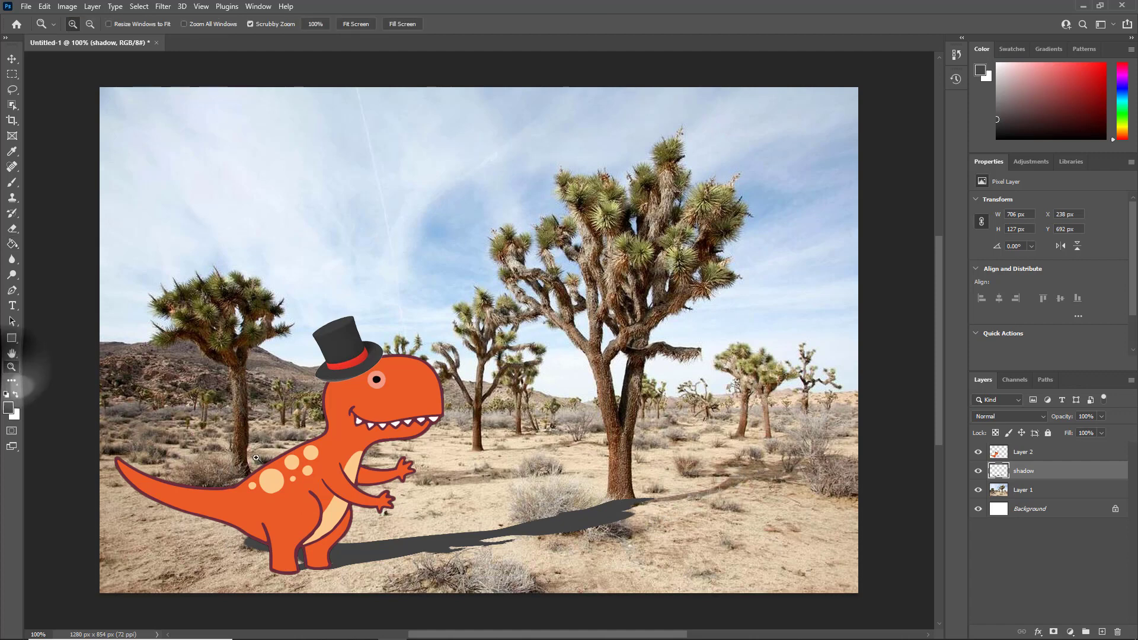
pyautogui.moveTo(719, 490); pyautogui.dragTo(824, 420)
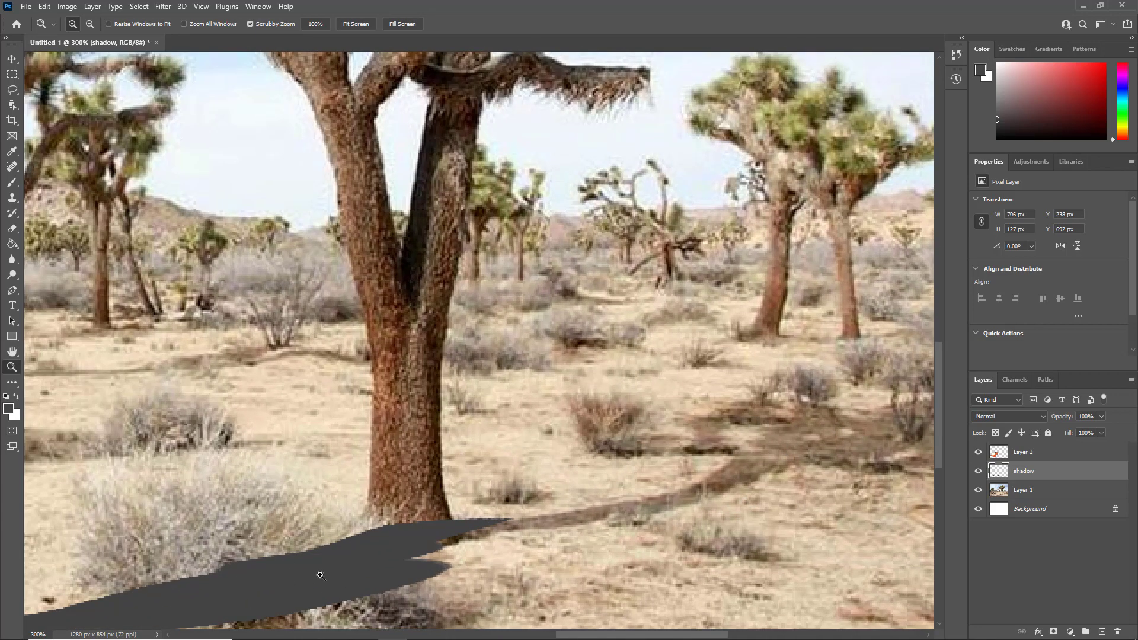
pyautogui.scroll(-3, 285, 584)
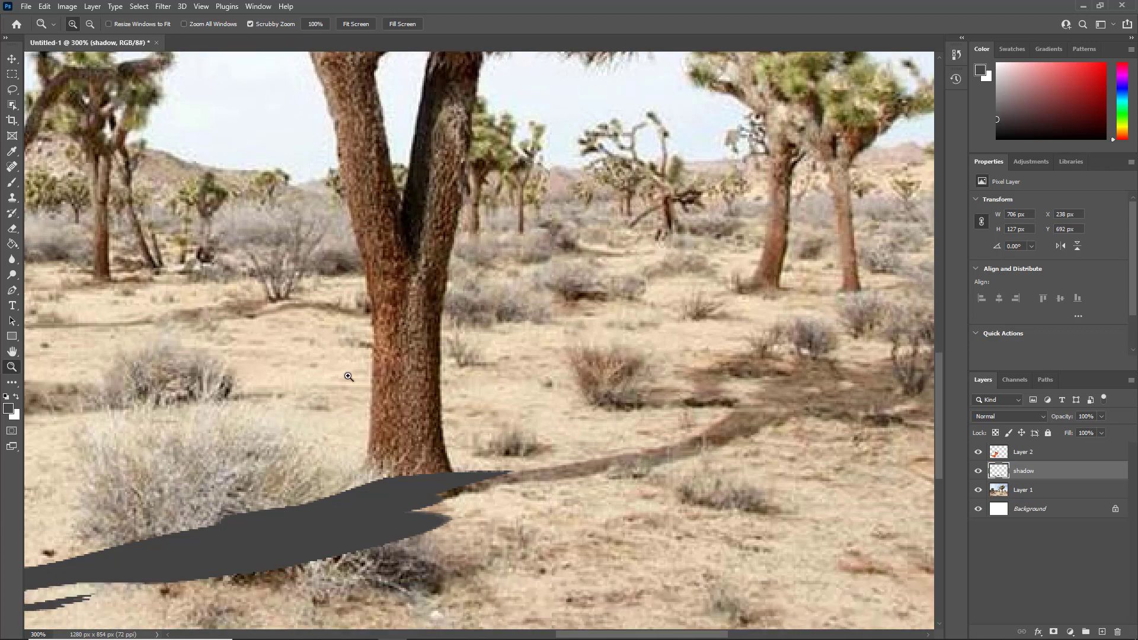
pyautogui.moveTo(622, 311); pyautogui.dragTo(376, 358)
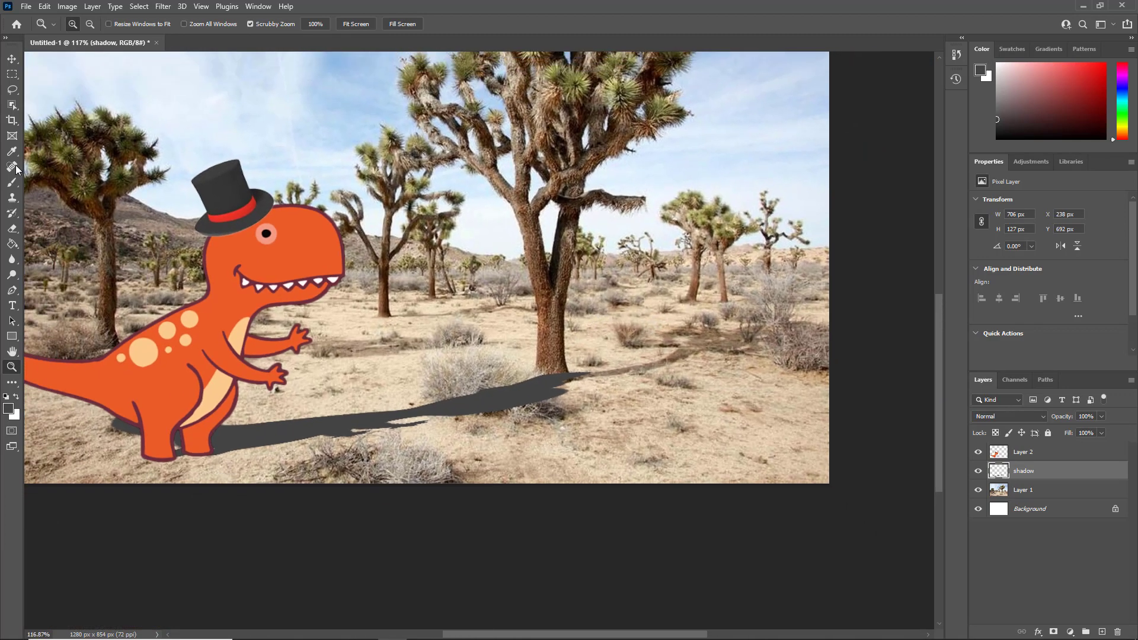
pyautogui.click(12, 59)
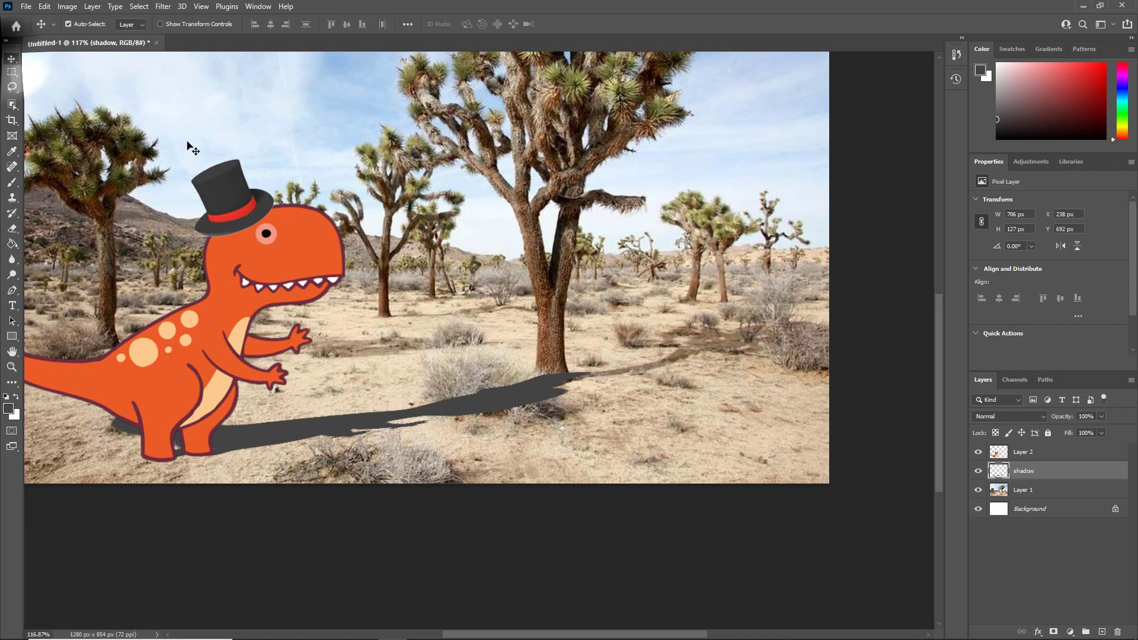
pyautogui.click(1033, 468)
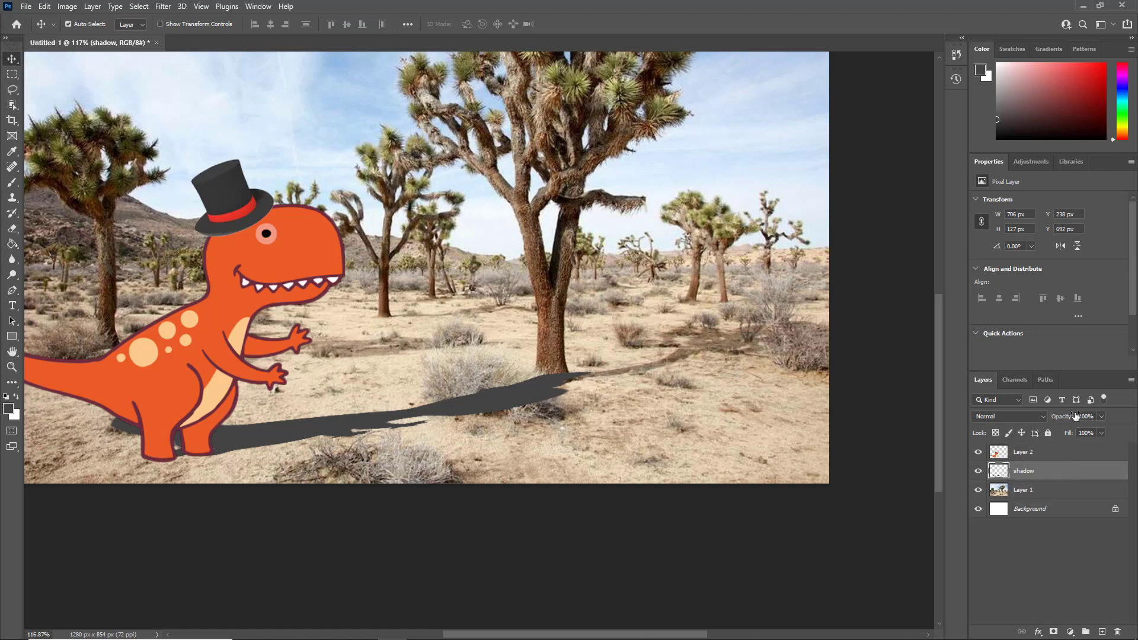
pyautogui.click(1102, 417)
pyautogui.moveTo(1101, 431); pyautogui.dragTo(1071, 431)
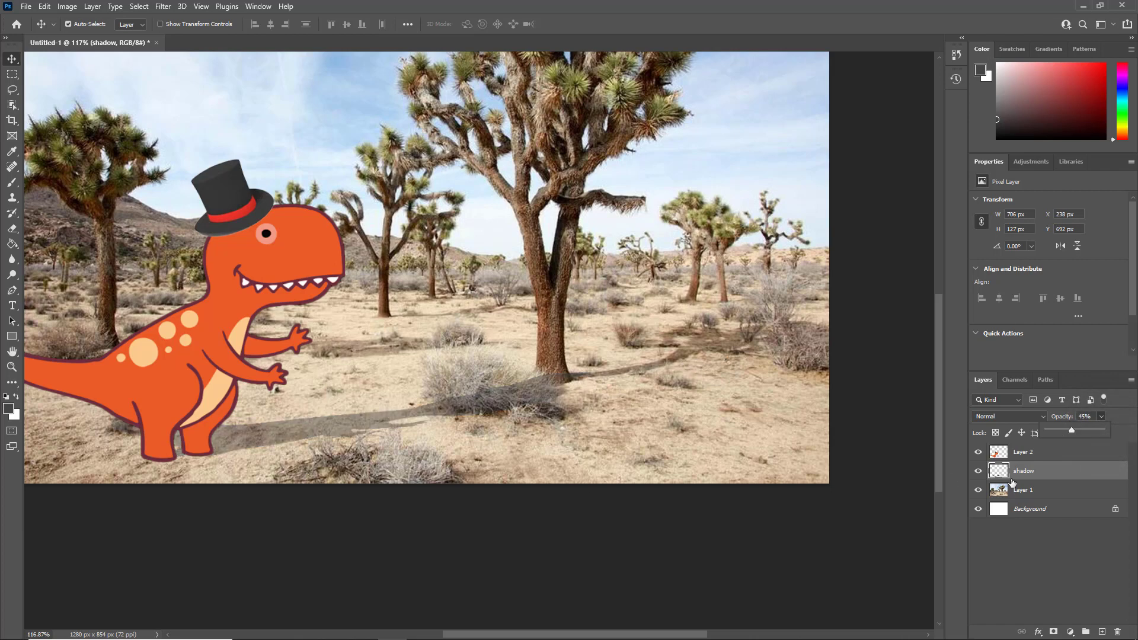
pyautogui.moveTo(1073, 433); pyautogui.dragTo(1086, 433)
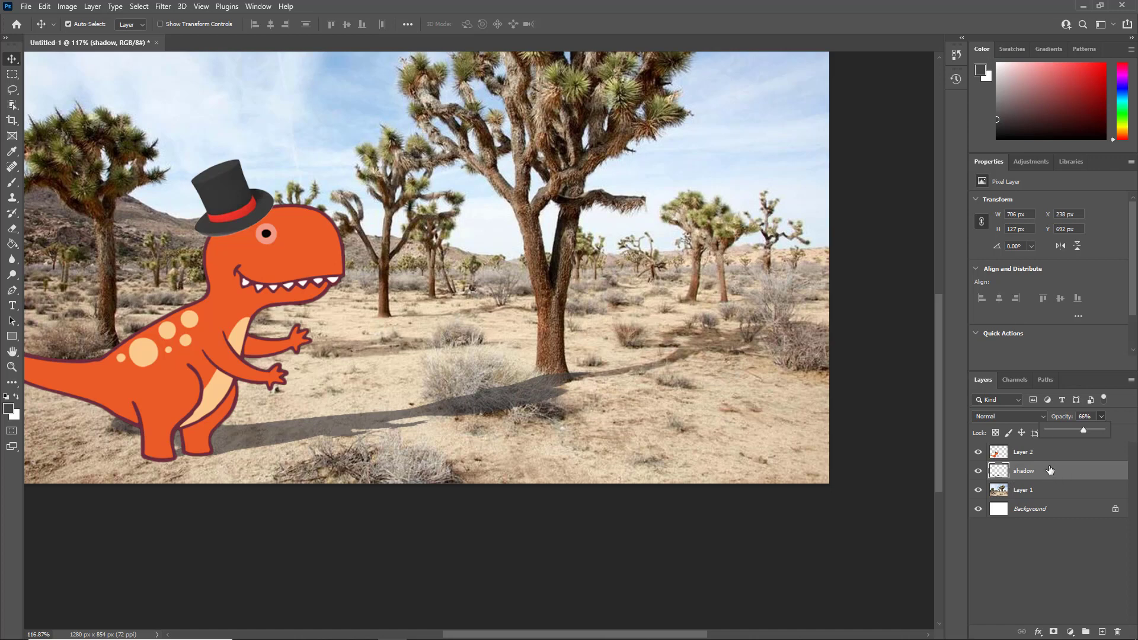
pyautogui.moveTo(1087, 431); pyautogui.dragTo(1061, 431)
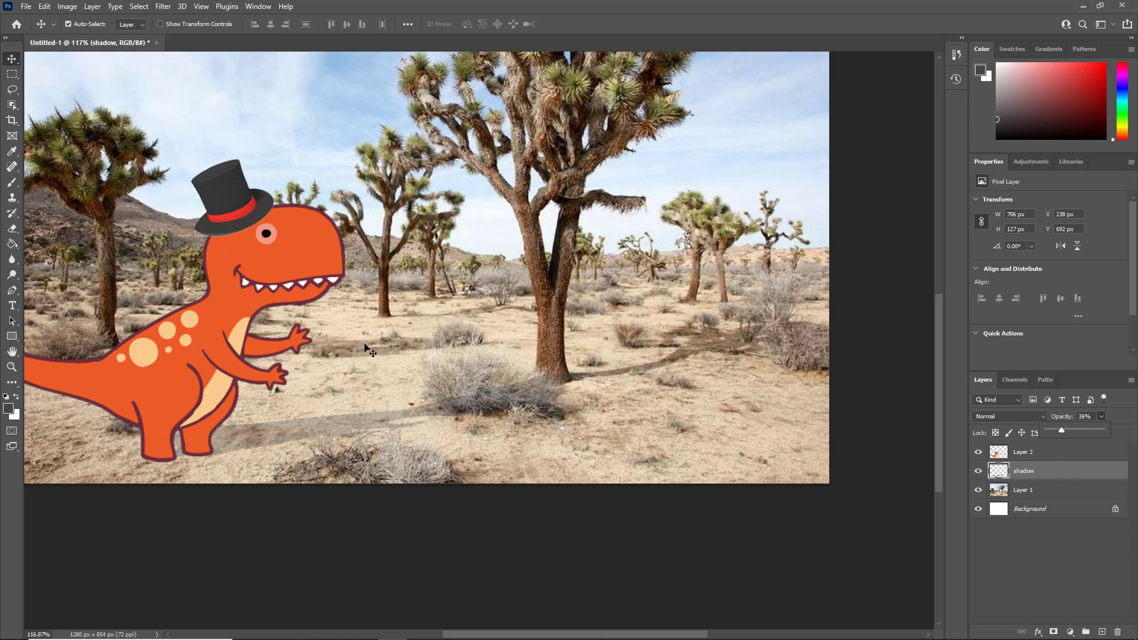
# Raise the shadow layer's opacity to 39% and soften its edges with a Gaussian Blur of 0.6 pixels radius.
pyautogui.moveTo(1061, 431); pyautogui.dragTo(1069, 429)
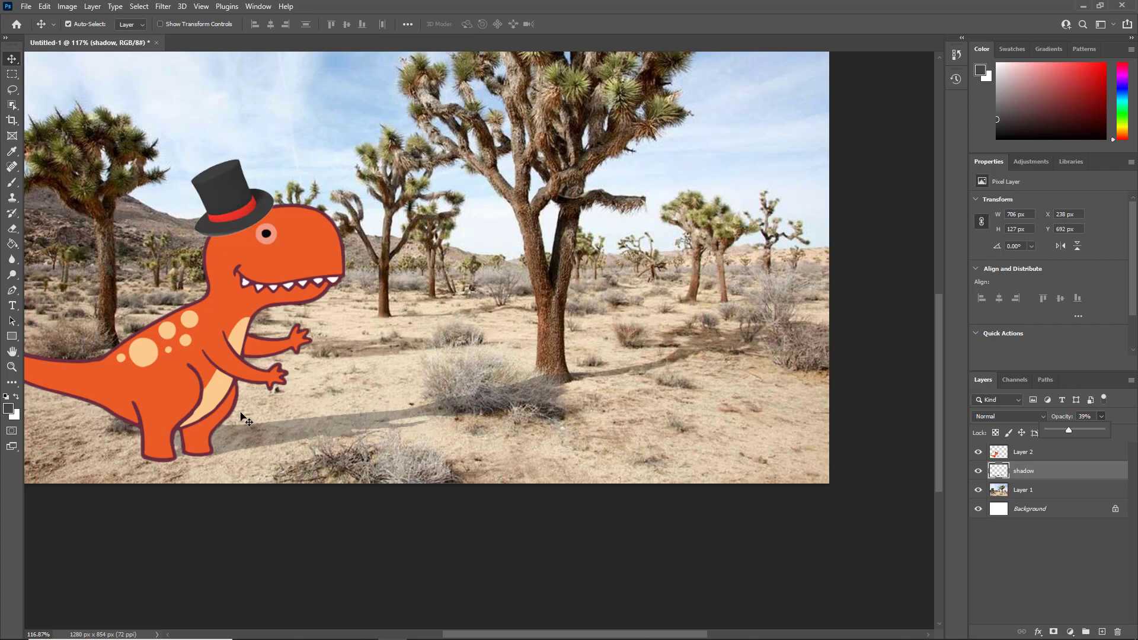
pyautogui.click(421, 639)
pyautogui.click(162, 7)
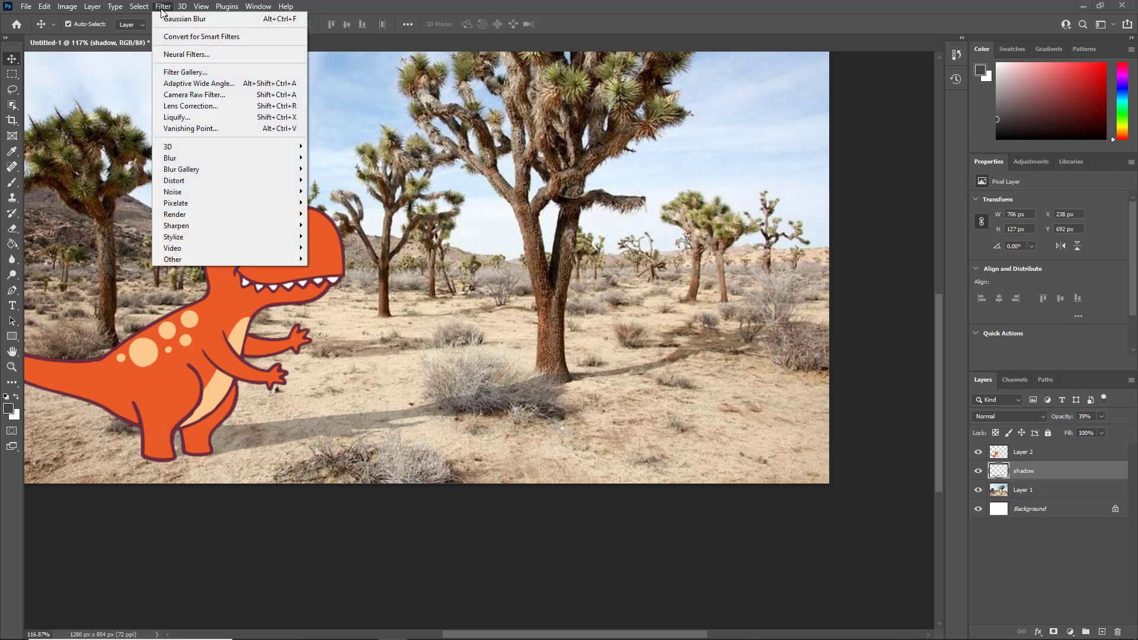
pyautogui.moveTo(178, 159)
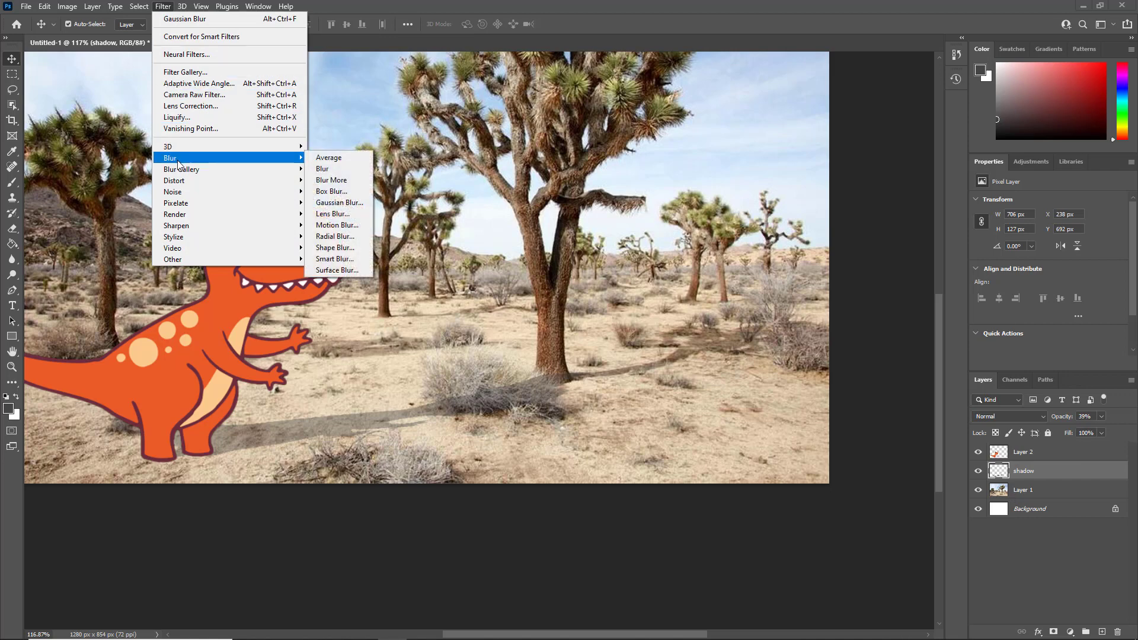
pyautogui.click(339, 203)
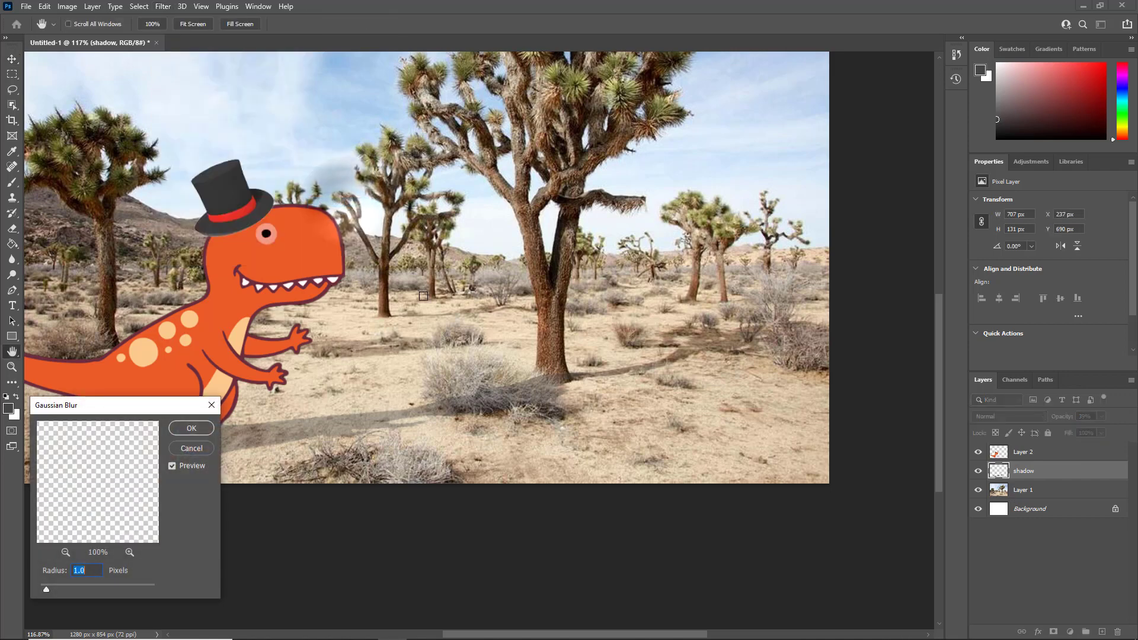
pyautogui.moveTo(75, 401); pyautogui.dragTo(120, 73)
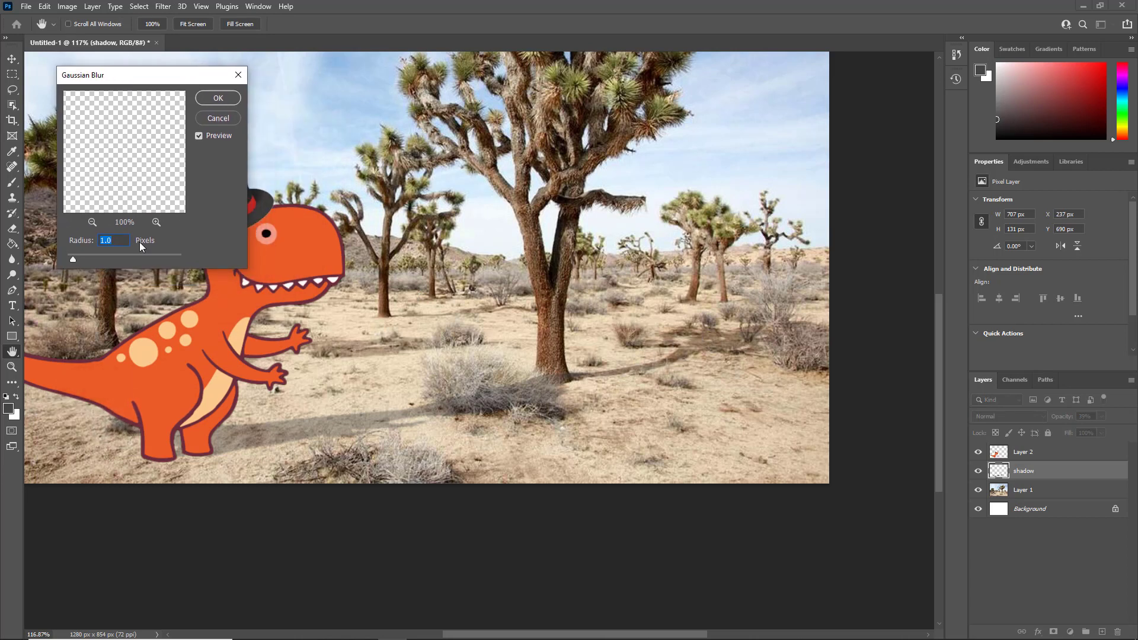
pyautogui.moveTo(73, 258); pyautogui.dragTo(91, 258)
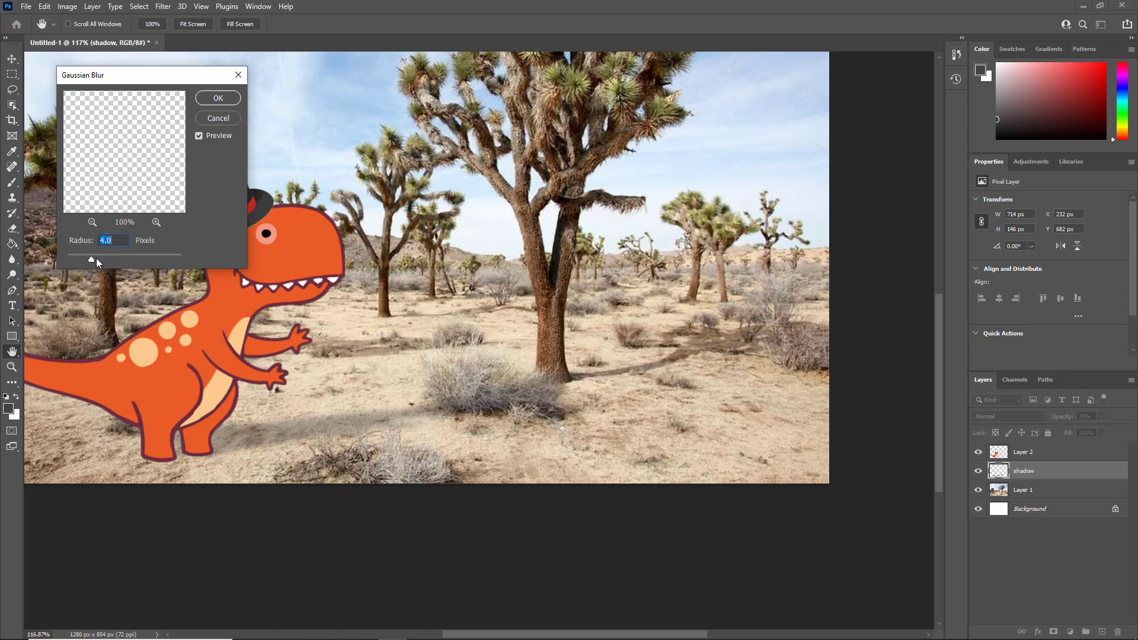
pyautogui.moveTo(96, 257); pyautogui.dragTo(70, 259)
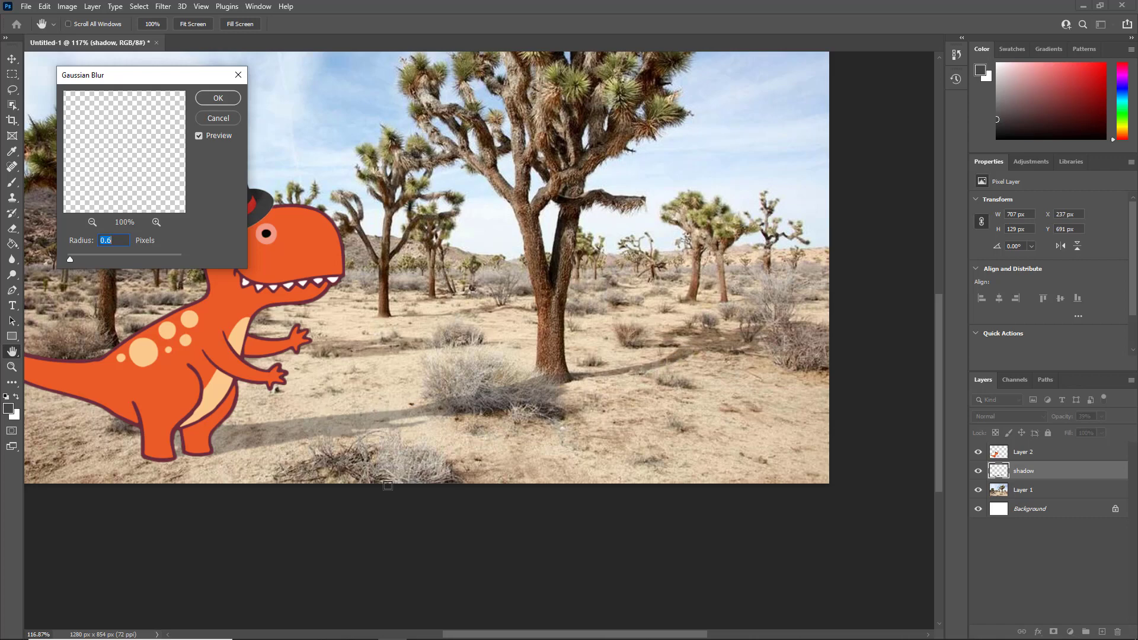
pyautogui.click(218, 98)
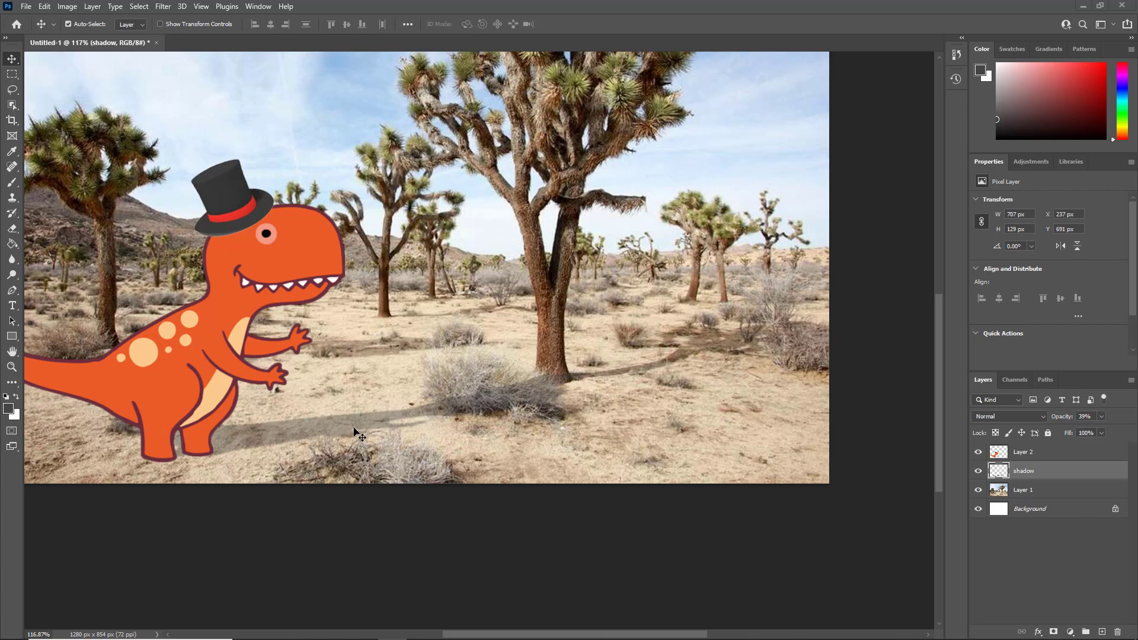
# Colorize the shadow layer with Hue/Saturation at hue 0, saturation 19 and lightness -30 to match the tree's shadow.
pyautogui.click(69, 7)
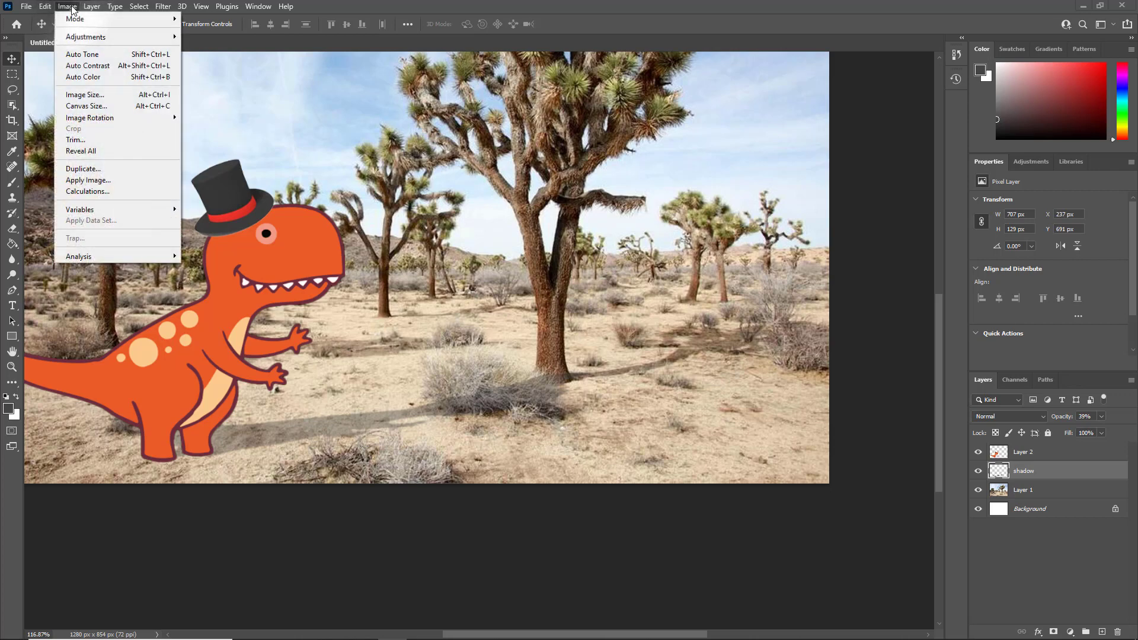
pyautogui.moveTo(80, 37)
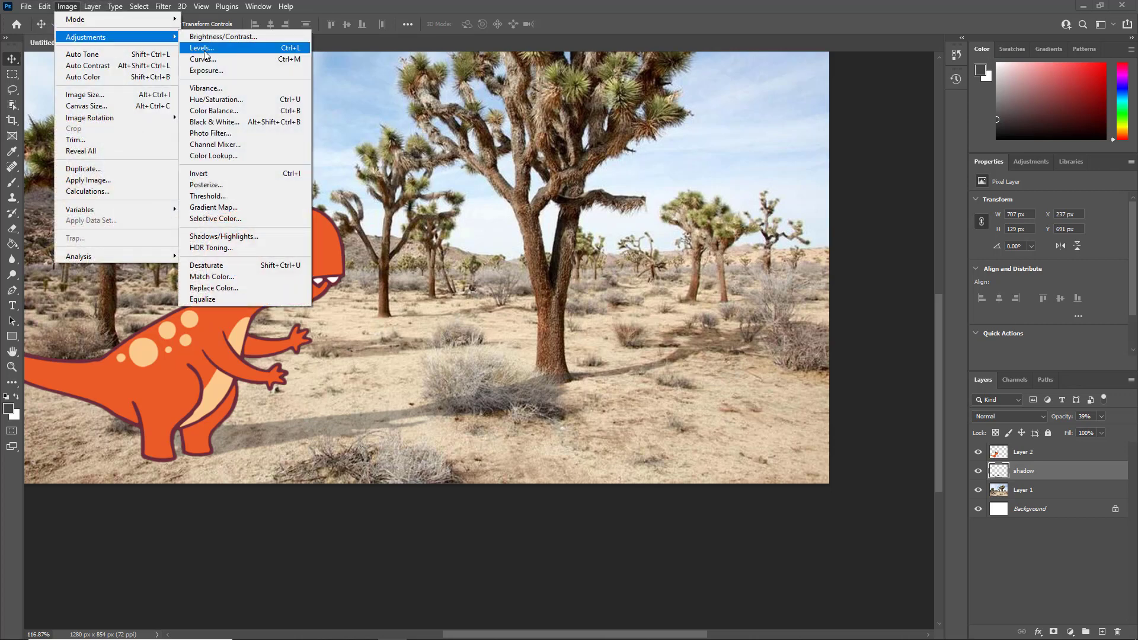
pyautogui.click(235, 101)
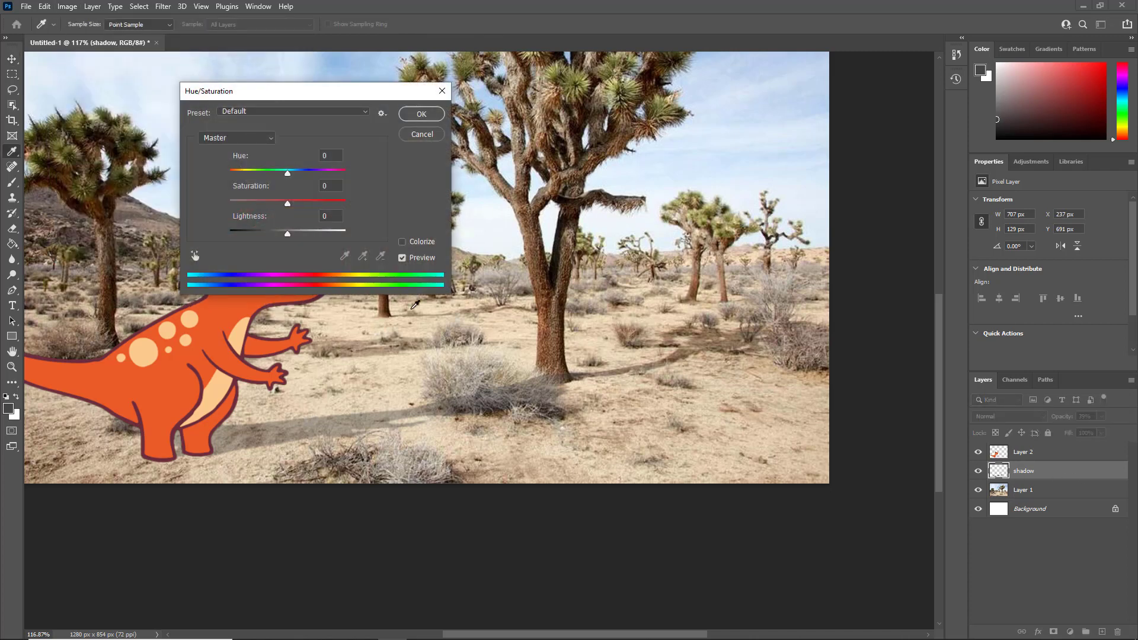
pyautogui.click(402, 242)
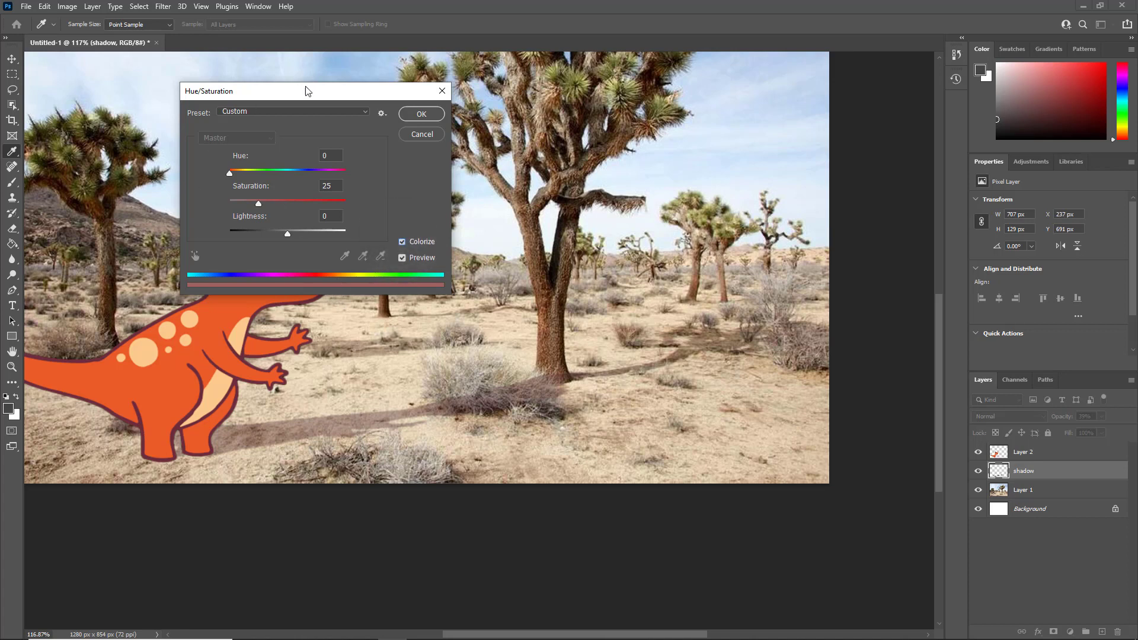
pyautogui.moveTo(306, 90); pyautogui.dragTo(192, 87)
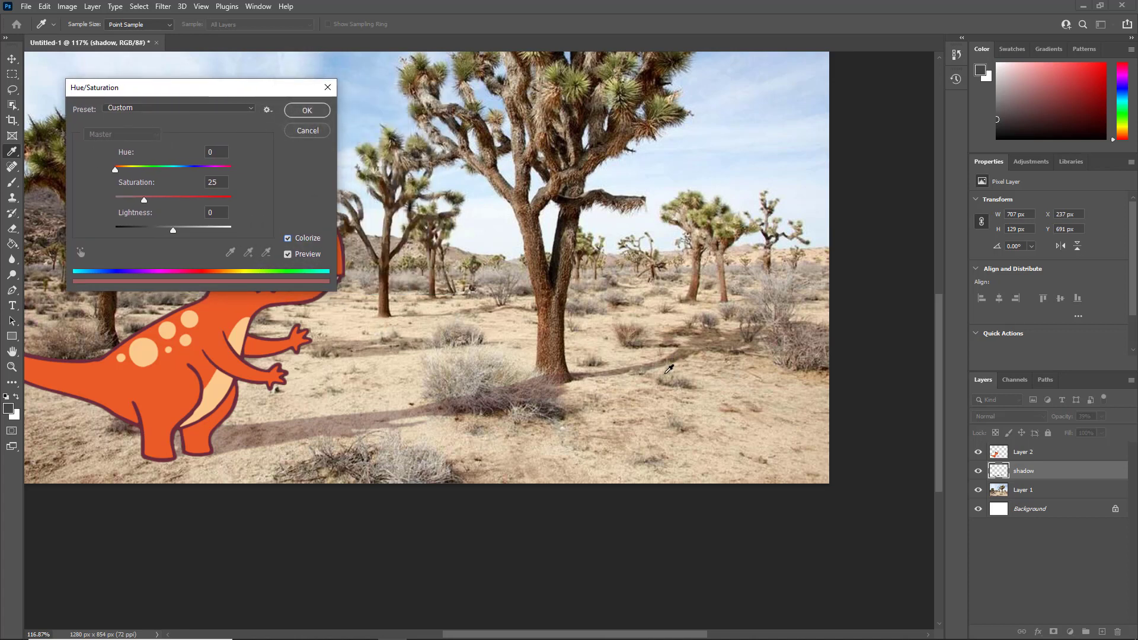
pyautogui.moveTo(144, 200)
pyautogui.mouseDown()
pyautogui.moveTo(202, 202)
pyautogui.moveTo(147, 202)
pyautogui.mouseUp()
pyautogui.moveTo(138, 202); pyautogui.dragTo(112, 171)
pyautogui.moveTo(173, 230); pyautogui.dragTo(166, 230)
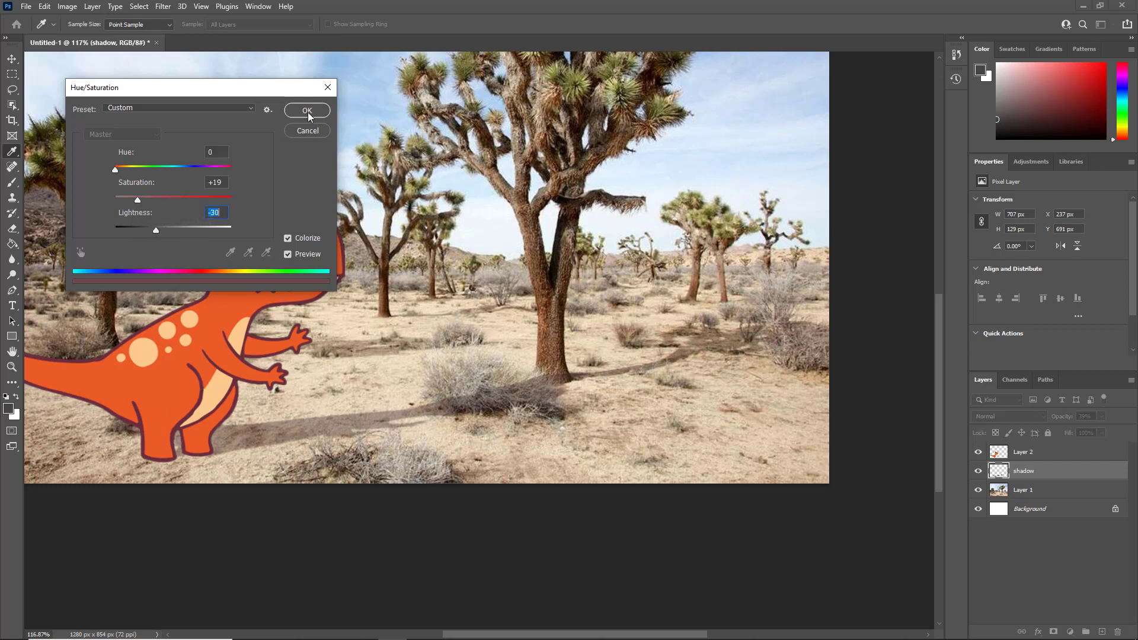
pyautogui.click(307, 111)
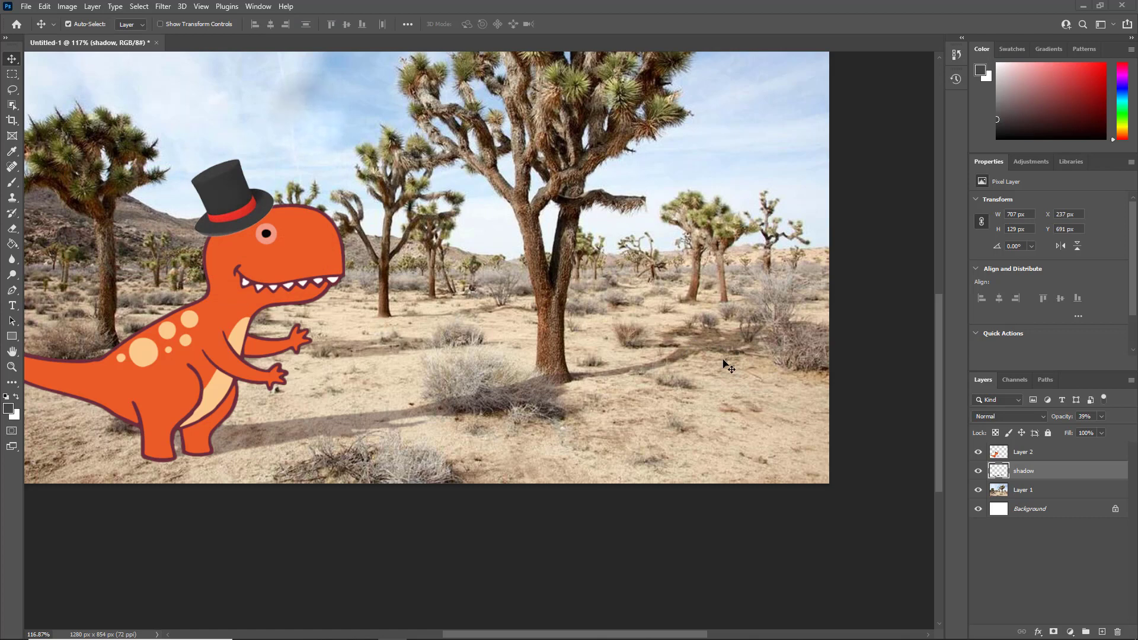
# Save the document as Dino Scene in Photoshop format in Creative Cloud Files > Photoshop, with Maximize Compatibility on.
pyautogui.press('ctrl')
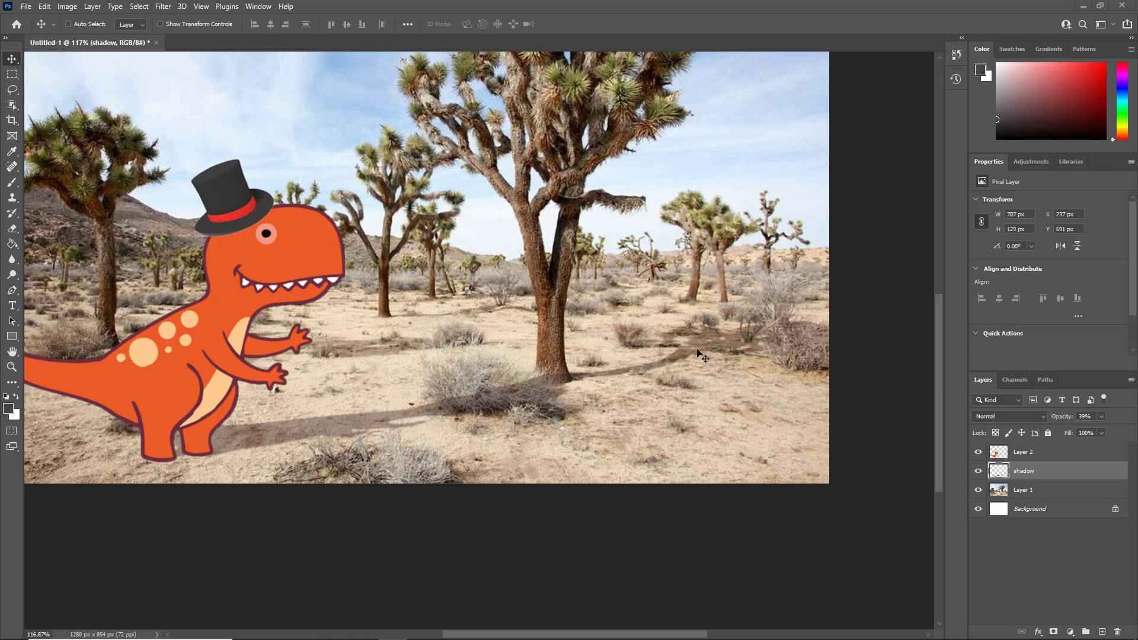
pyautogui.scroll(-3, 676, 335)
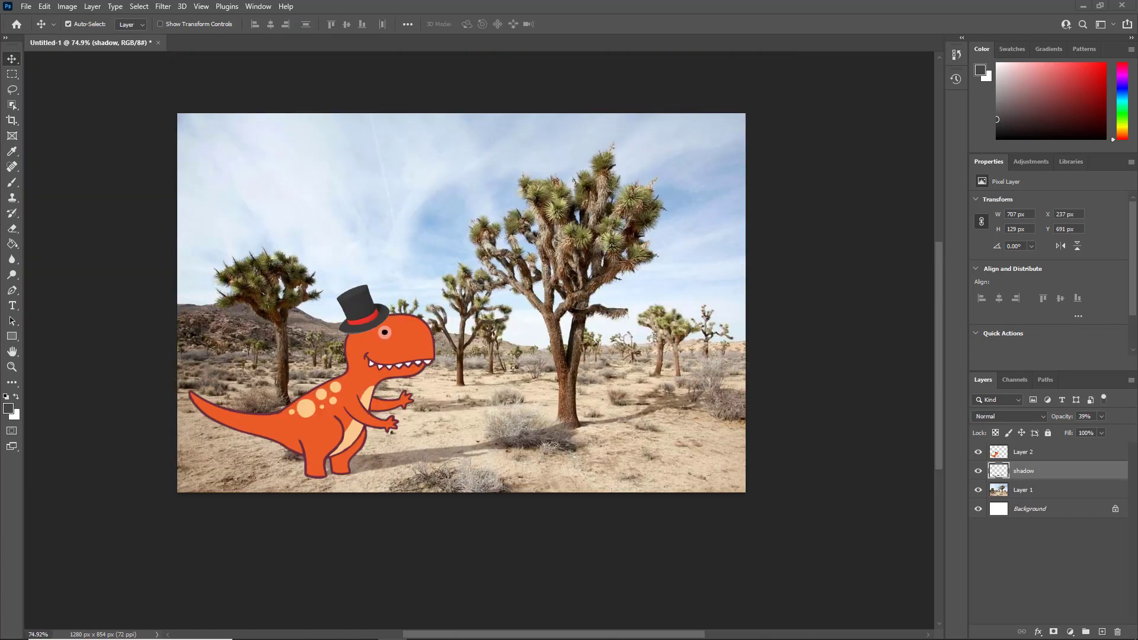
pyautogui.click(27, 8)
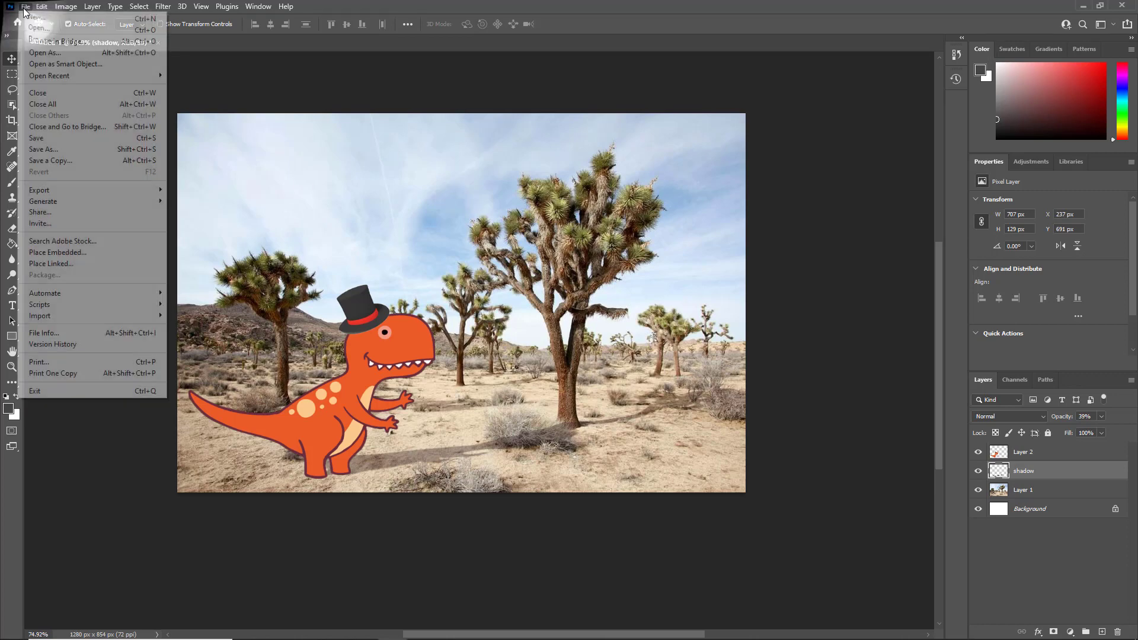
pyautogui.click(56, 150)
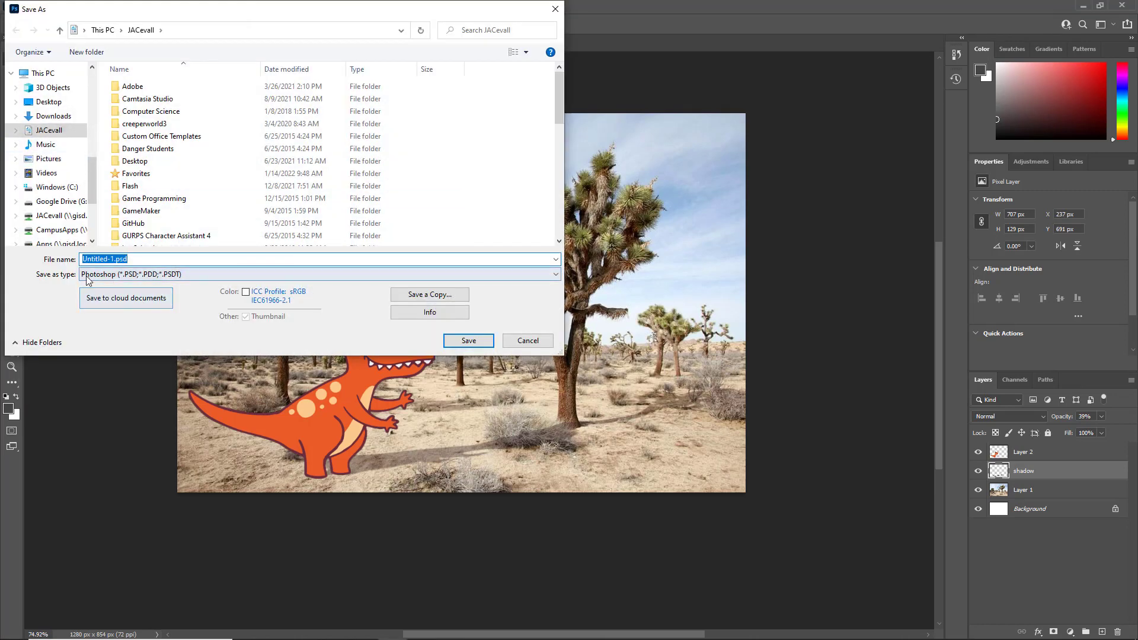
pyautogui.scroll(10, 36, 143)
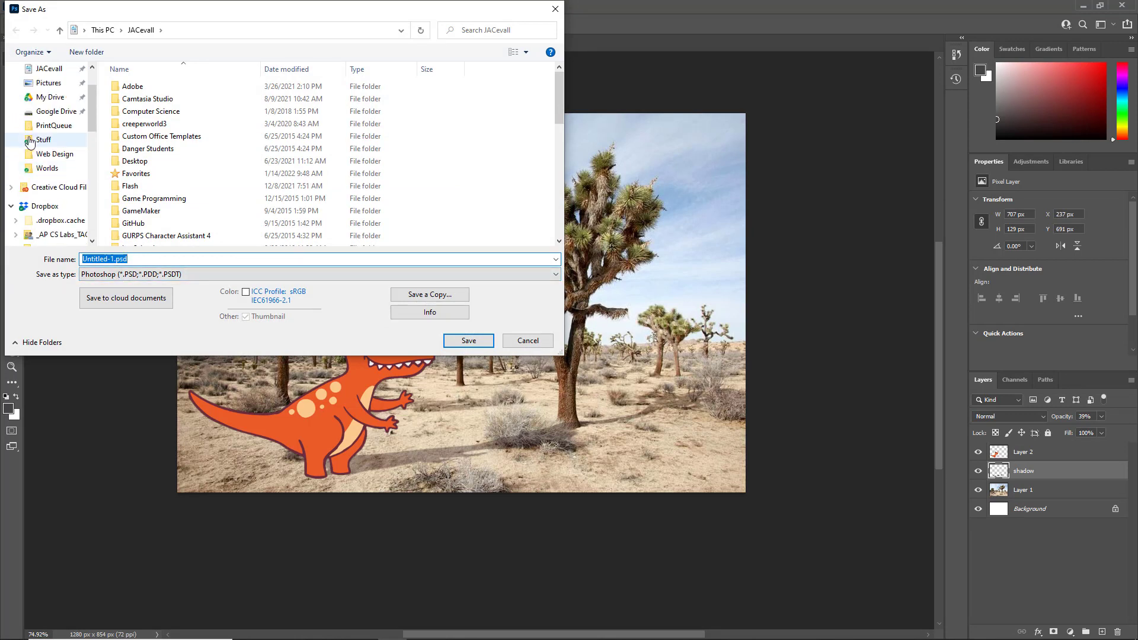
pyautogui.click(60, 188)
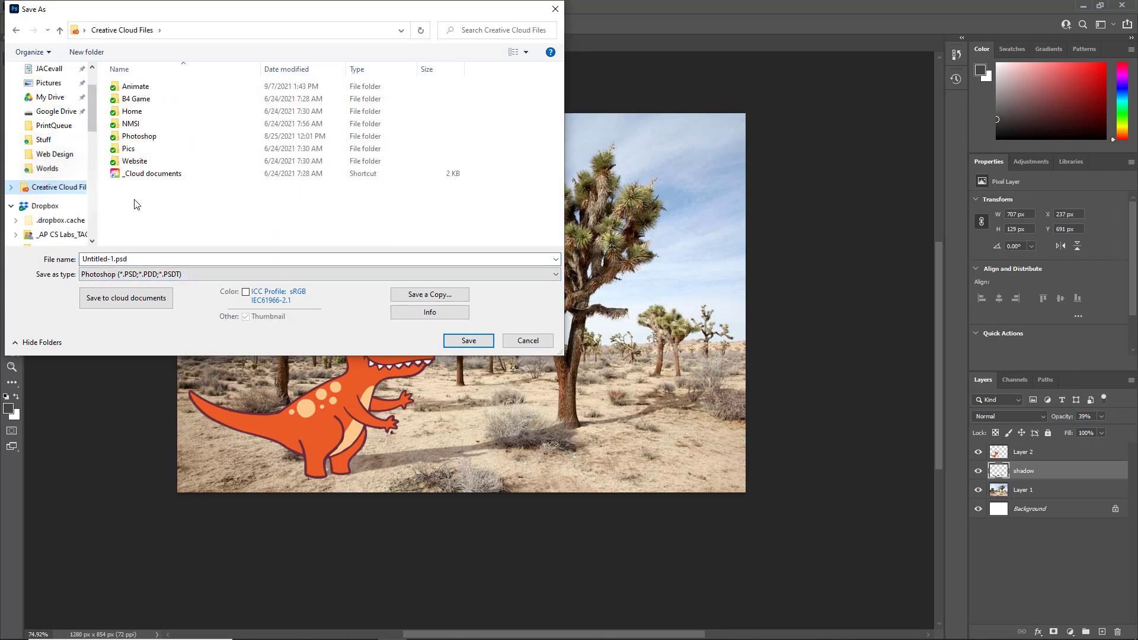
pyautogui.doubleClick(141, 138)
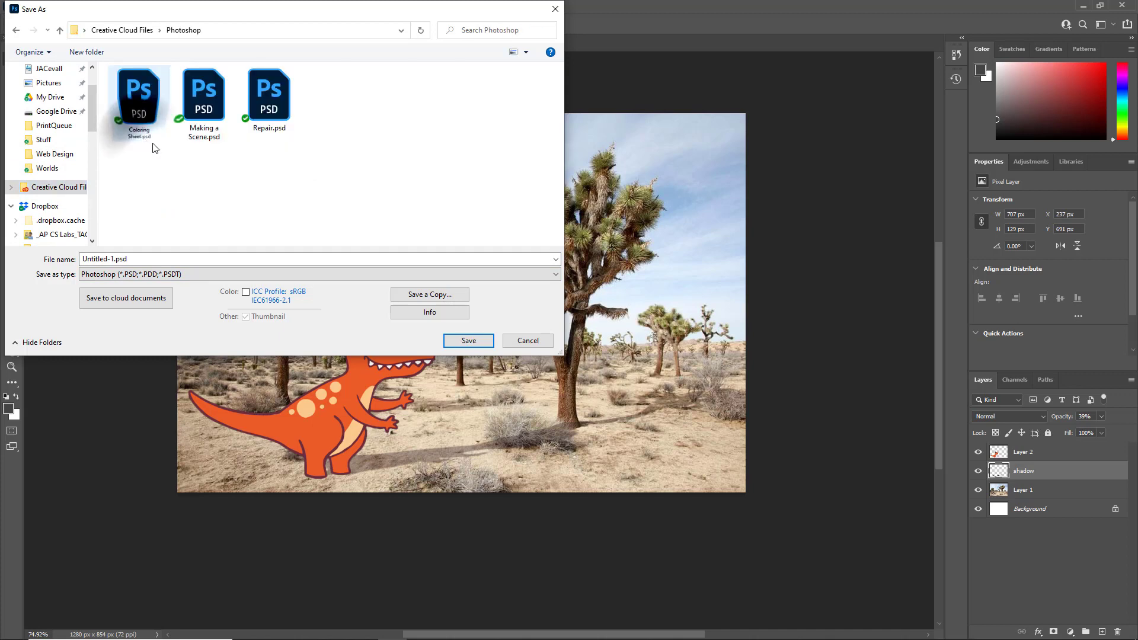
pyautogui.tripleClick(169, 258)
pyautogui.write('Dino Scene')
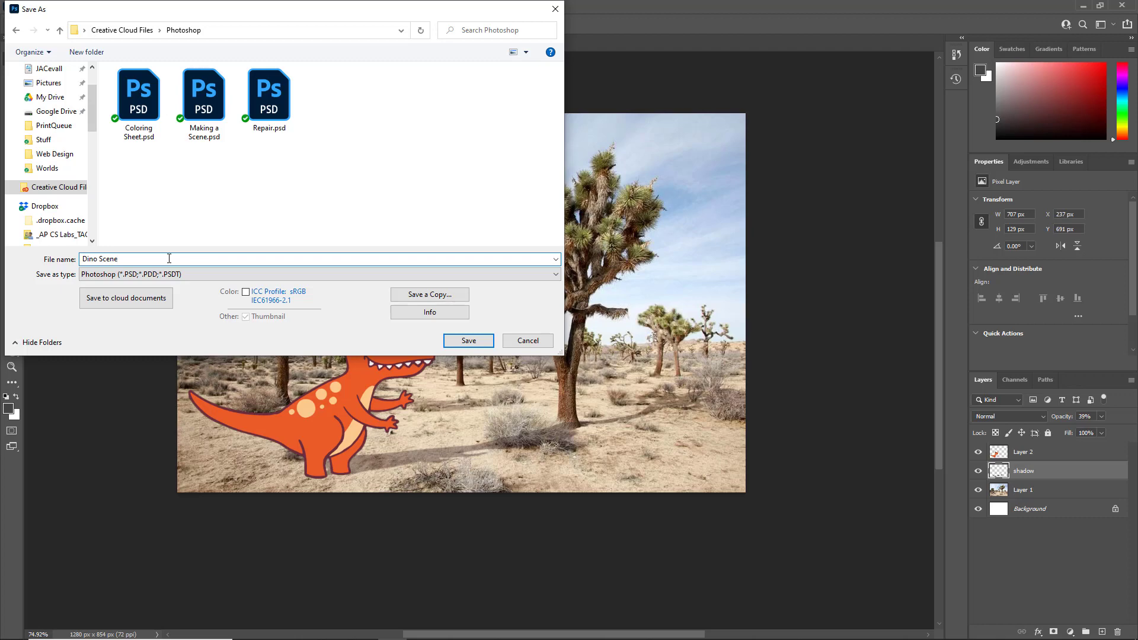
pyautogui.press('Return')
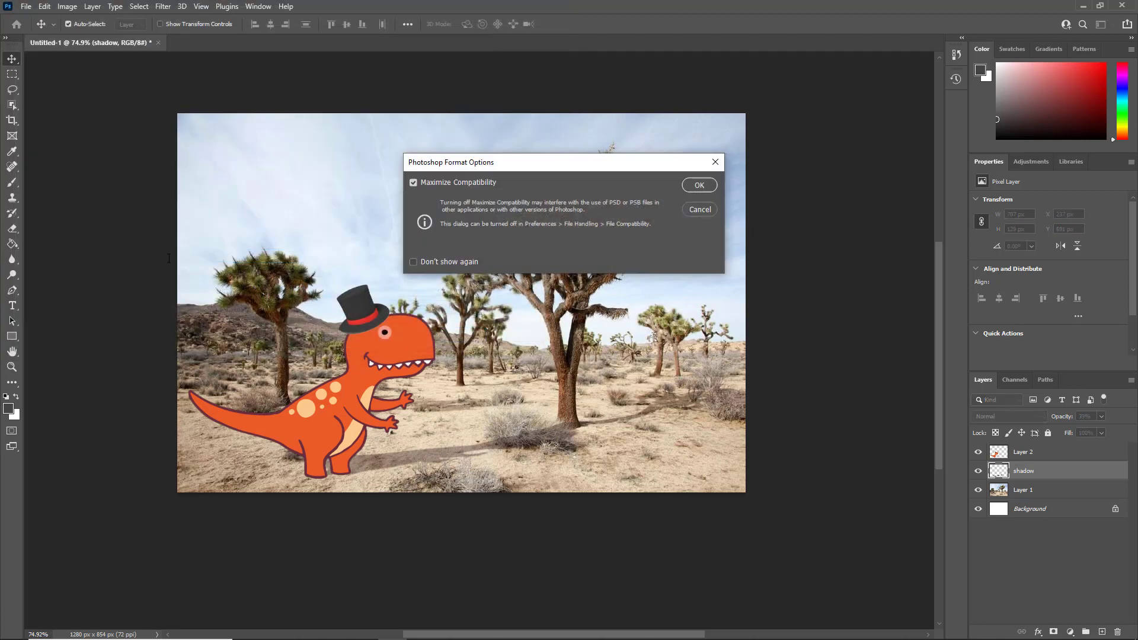
pyautogui.click(699, 186)
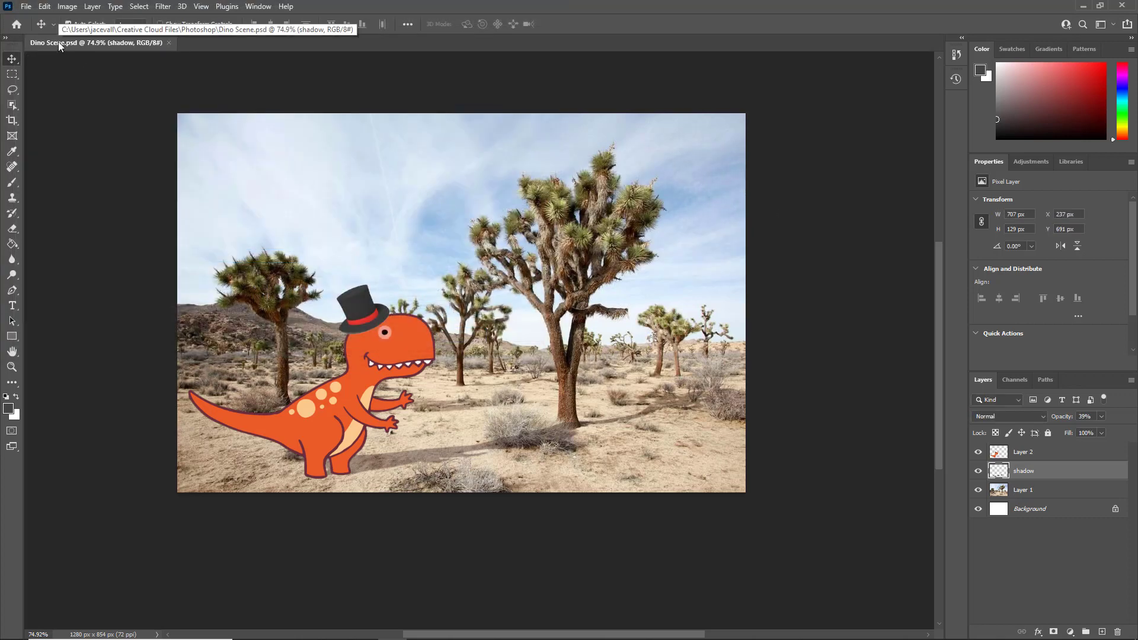
# Save a PNG copy of the scene as Dino Scene copy.png in the same folder, using the smallest file size option.
pyautogui.click(26, 7)
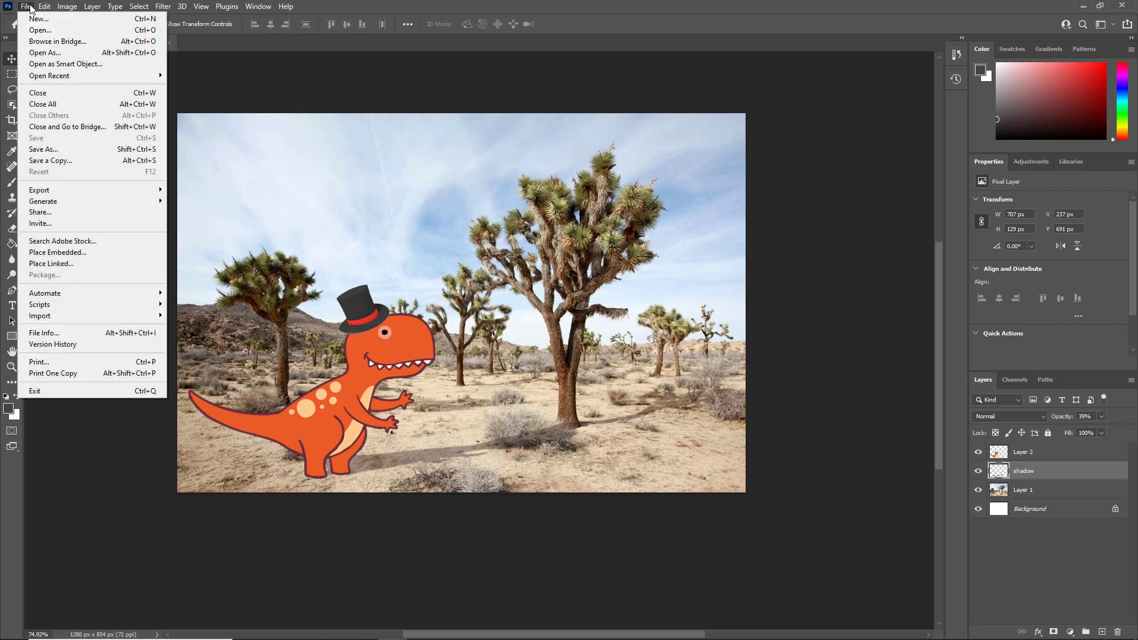
pyautogui.click(54, 161)
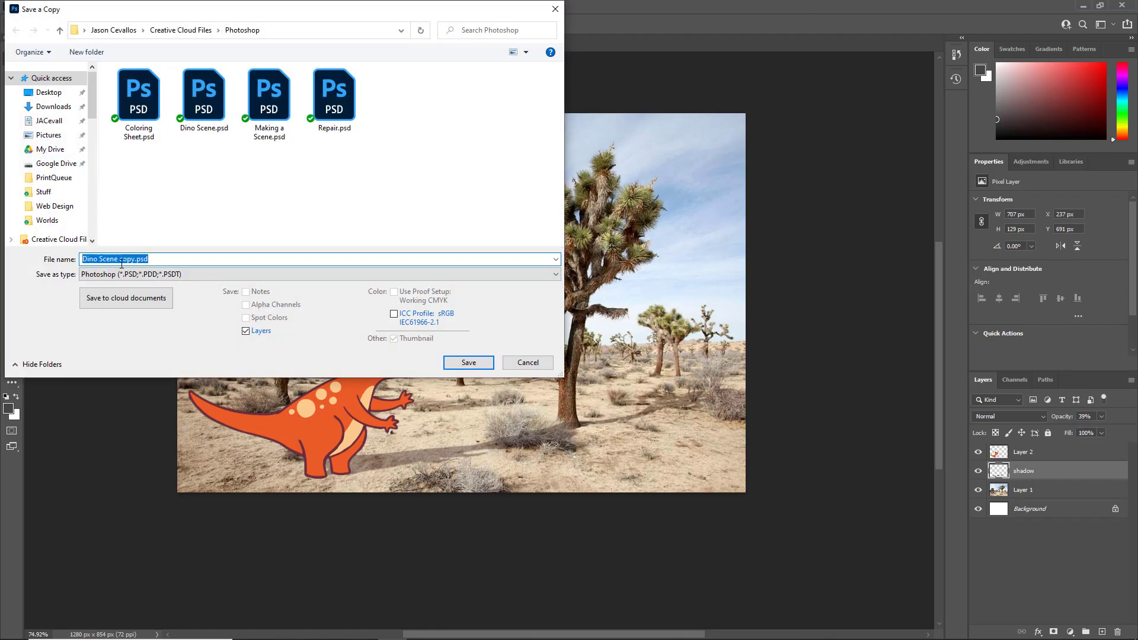
pyautogui.click(103, 276)
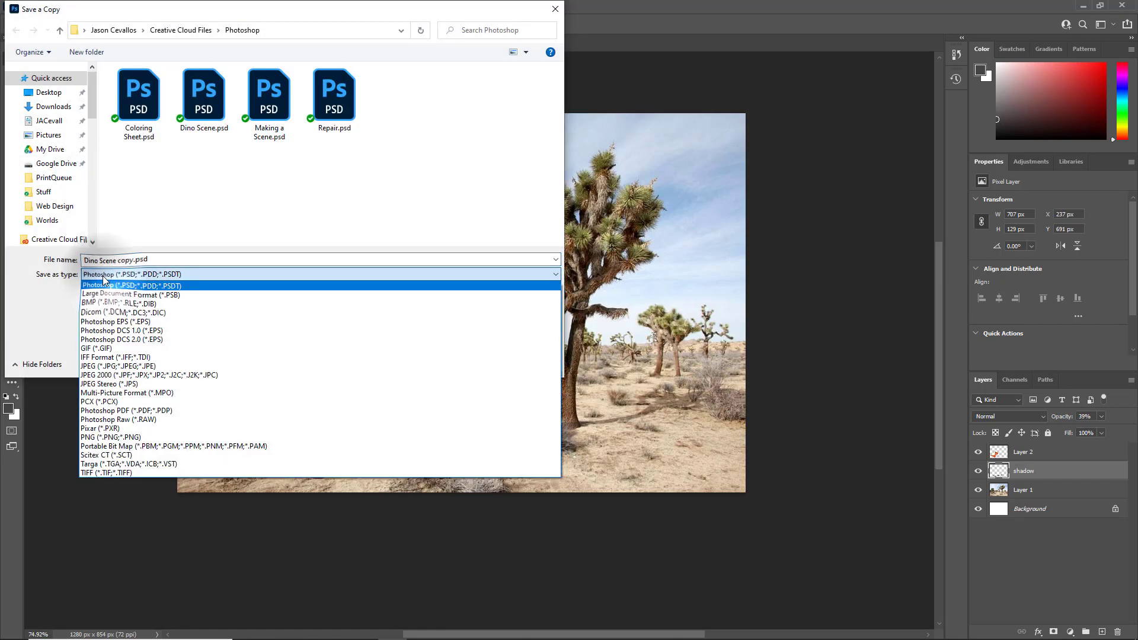
pyautogui.click(112, 437)
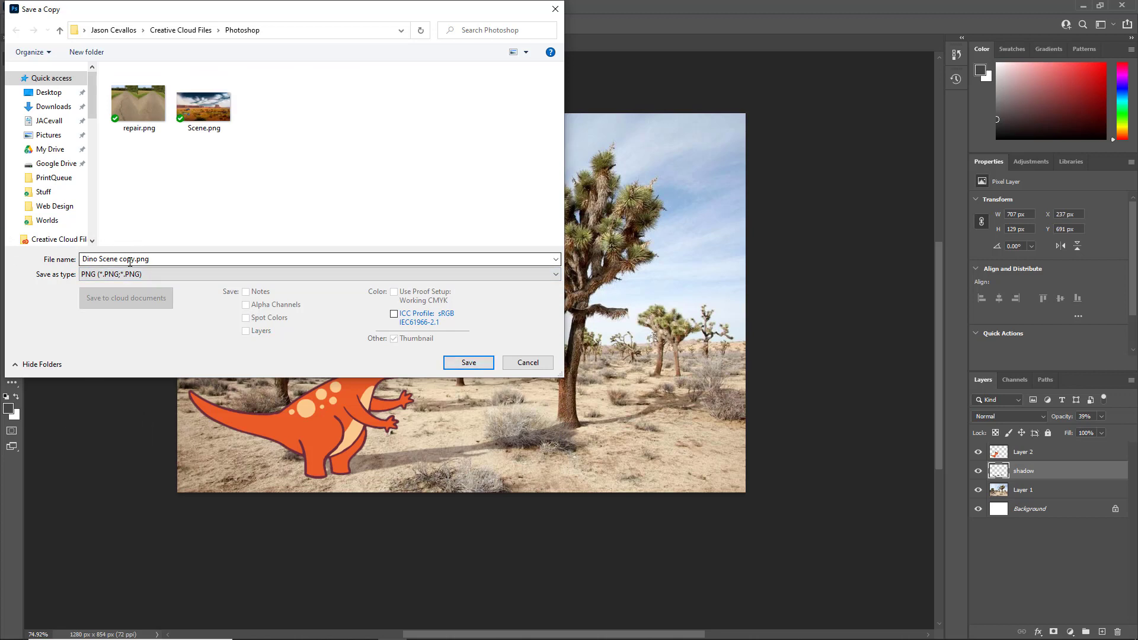
pyautogui.click(468, 363)
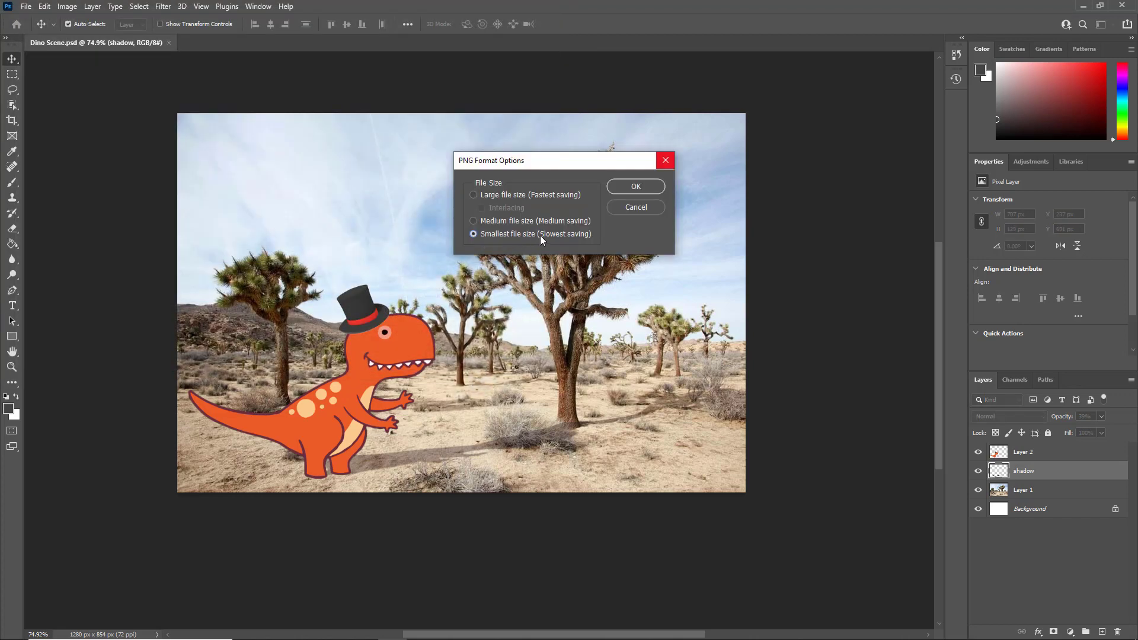
pyautogui.click(636, 187)
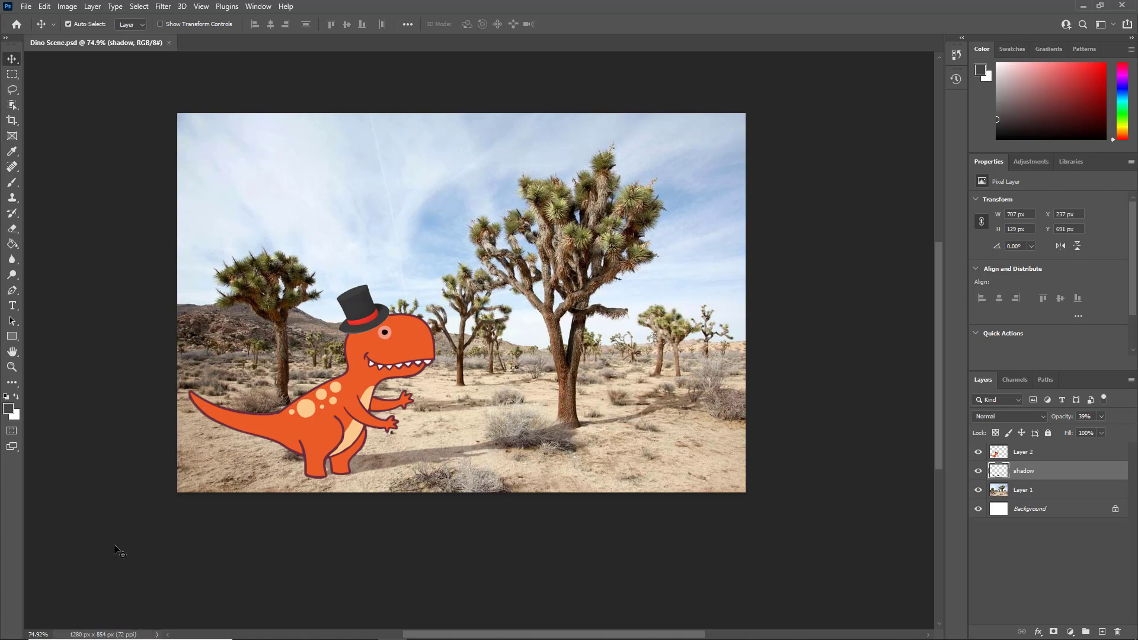
# Switch to the Canvas page in the browser and submit Dino Scene copy.png from Creative Cloud Files > Photoshop for the Scene assignment.
pyautogui.hotkey('alt', 'Tab')
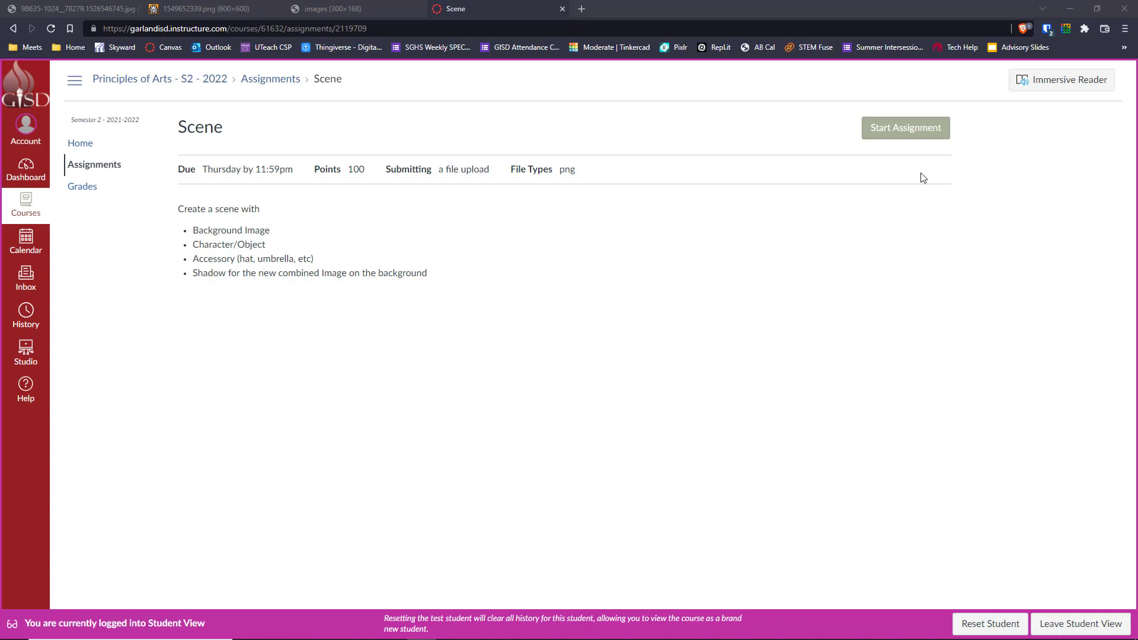
pyautogui.click(892, 131)
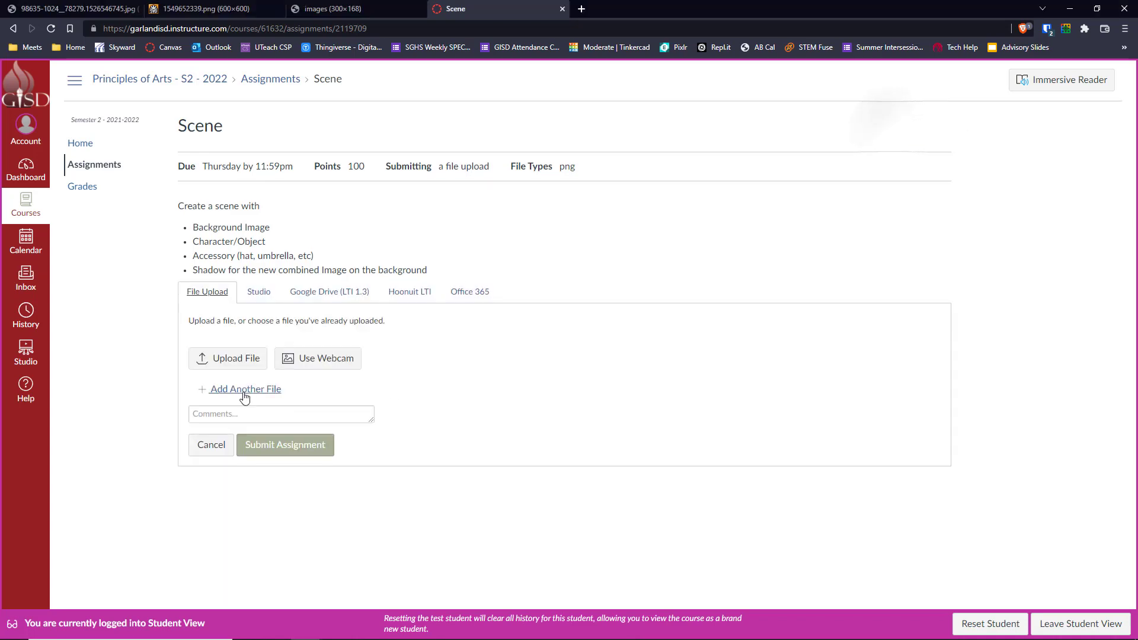
pyautogui.click(232, 359)
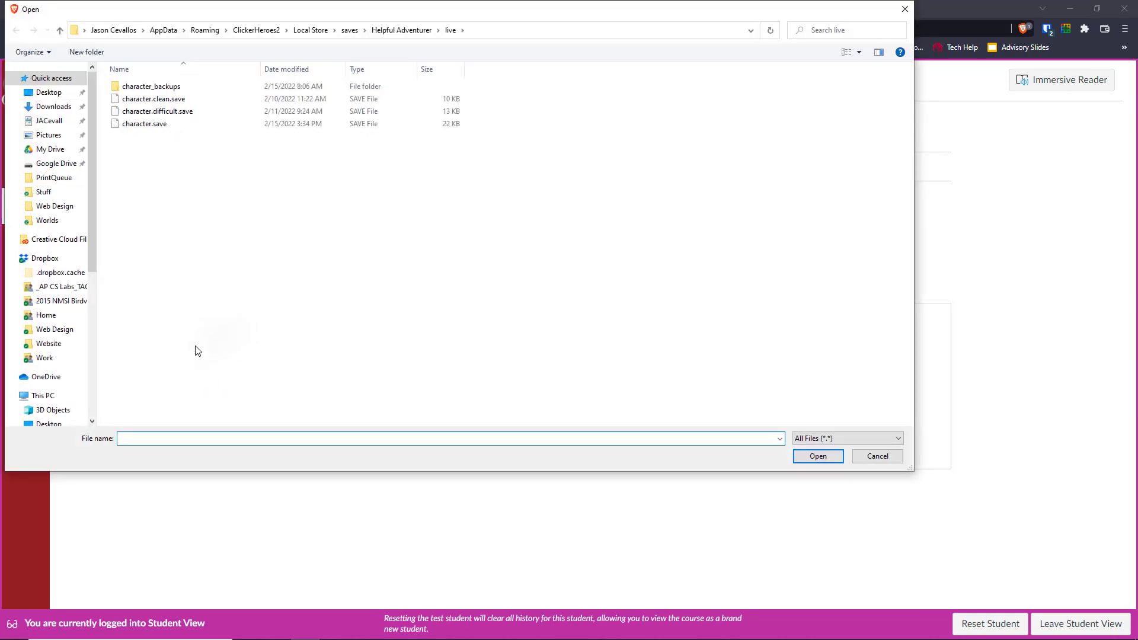
pyautogui.click(55, 240)
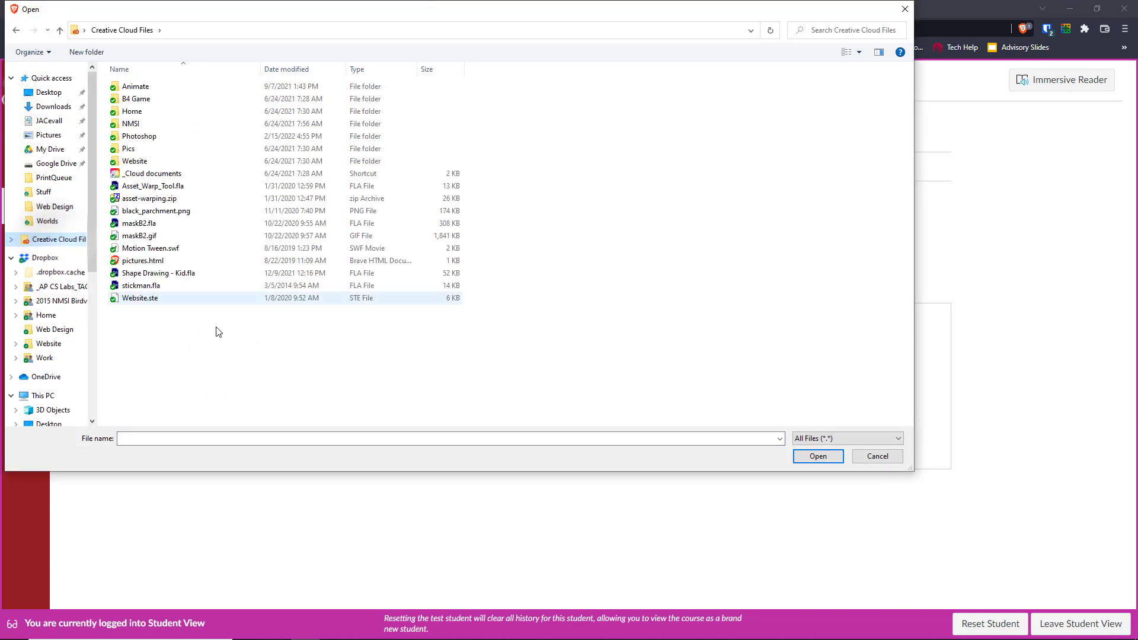
pyautogui.click(859, 52)
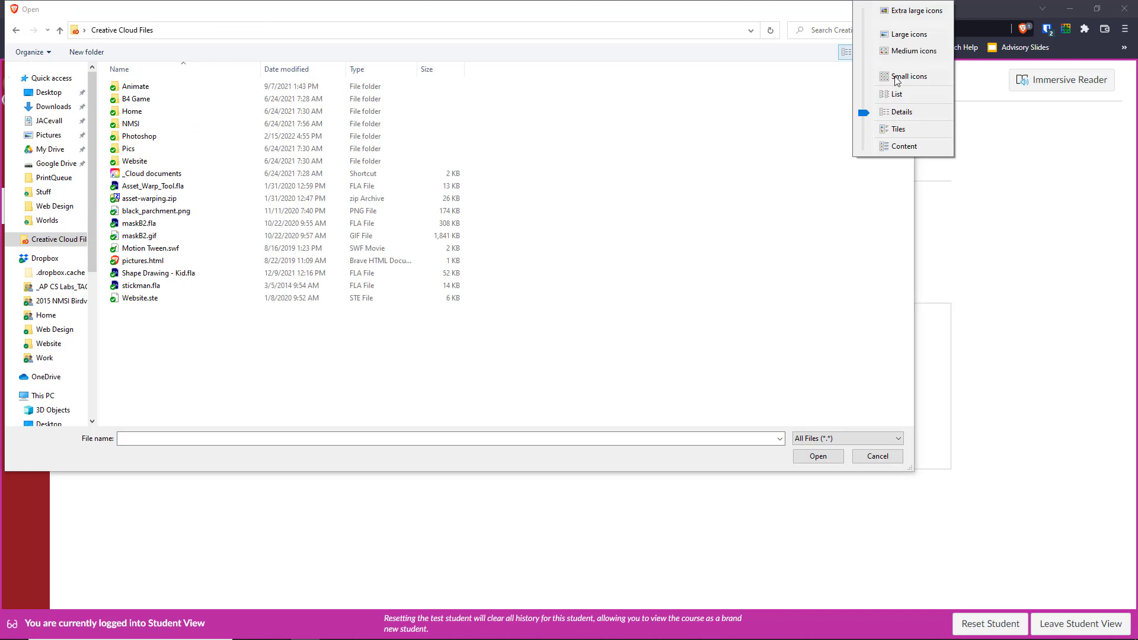
pyautogui.click(905, 33)
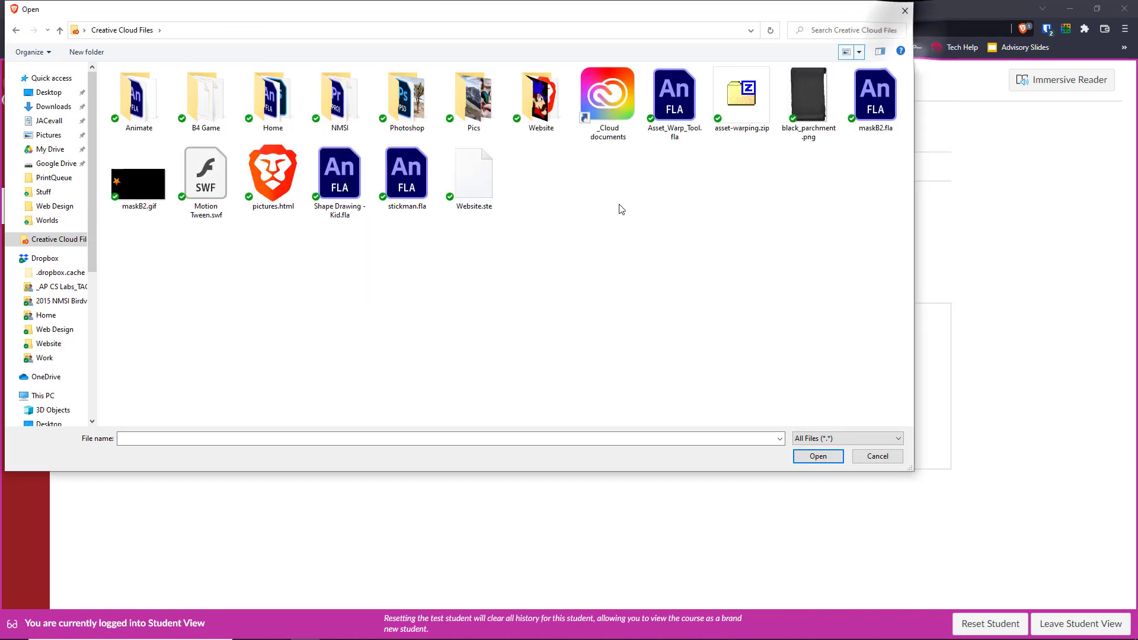
pyautogui.doubleClick(407, 97)
pyautogui.click(218, 99)
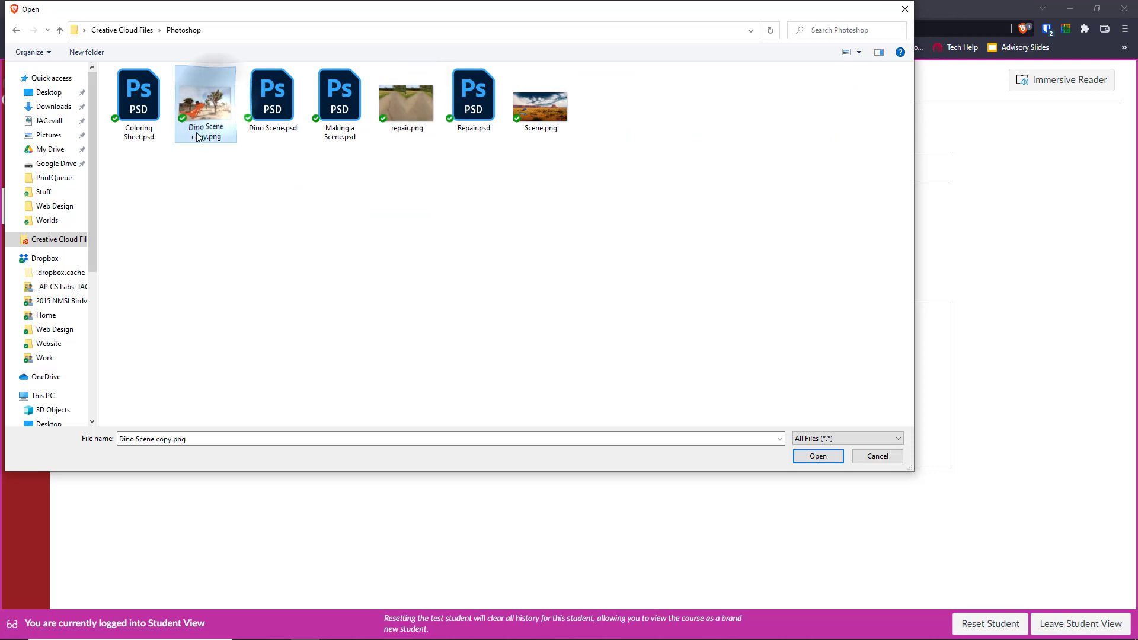
pyautogui.click(819, 456)
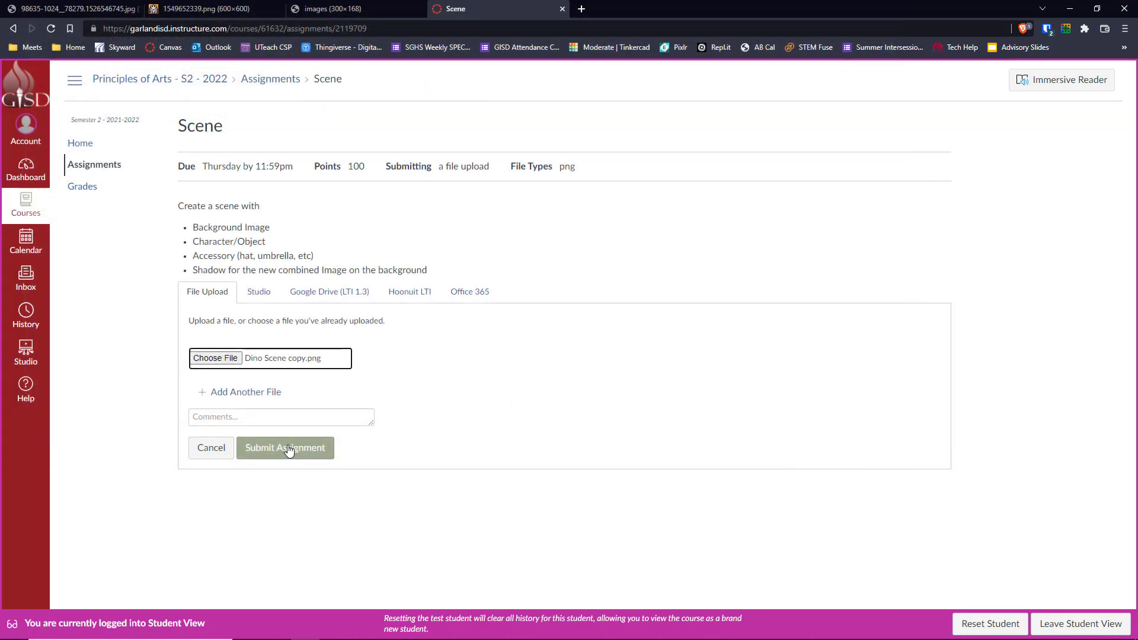
pyautogui.click(289, 448)
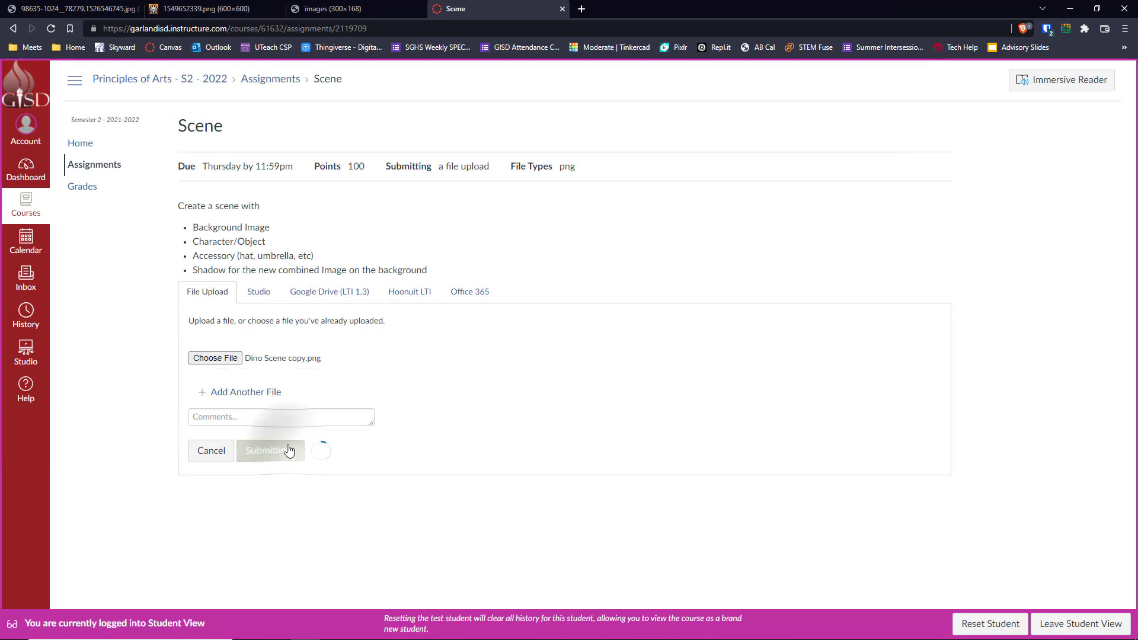